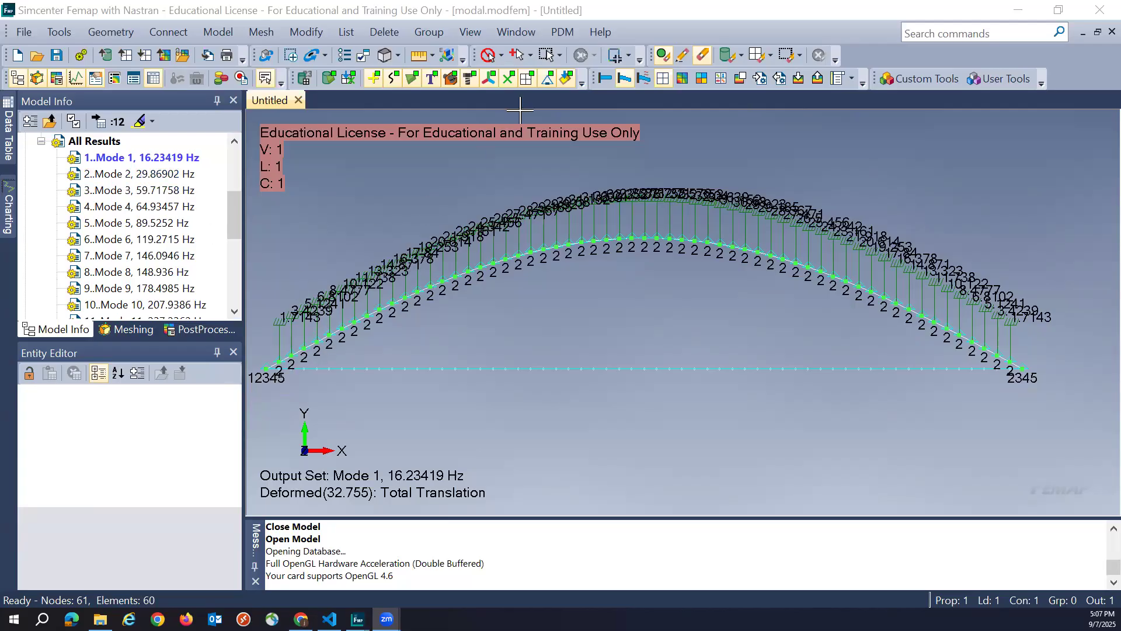
# - Show the undeformed beam, activate the Mode 2 output set, and display its deformed shape
pyautogui.click(607, 80)
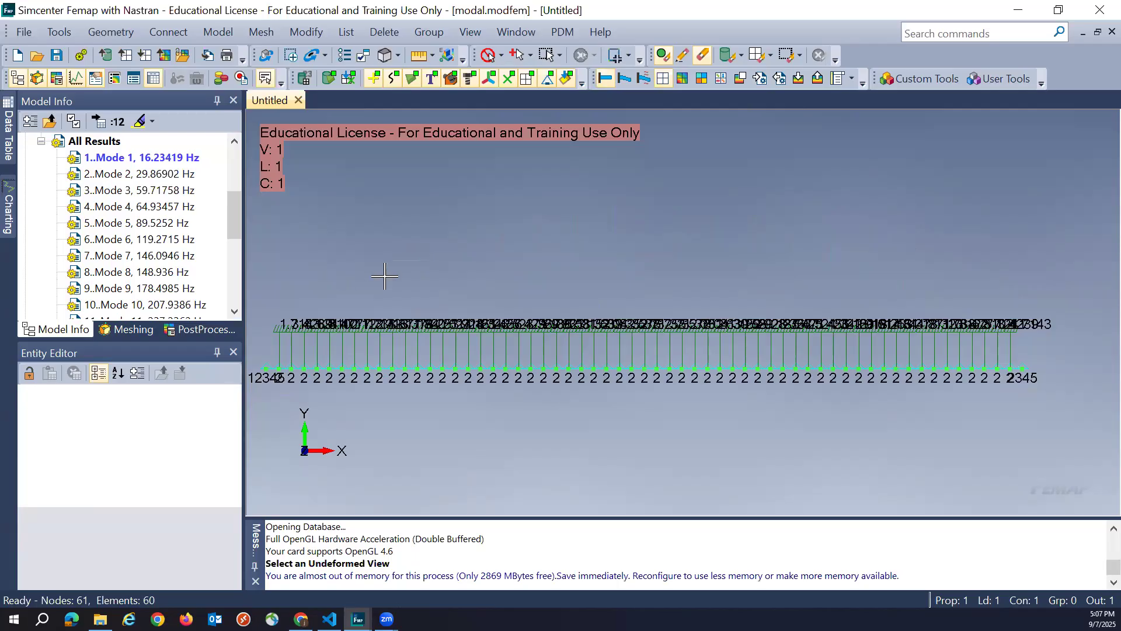
pyautogui.doubleClick(156, 192)
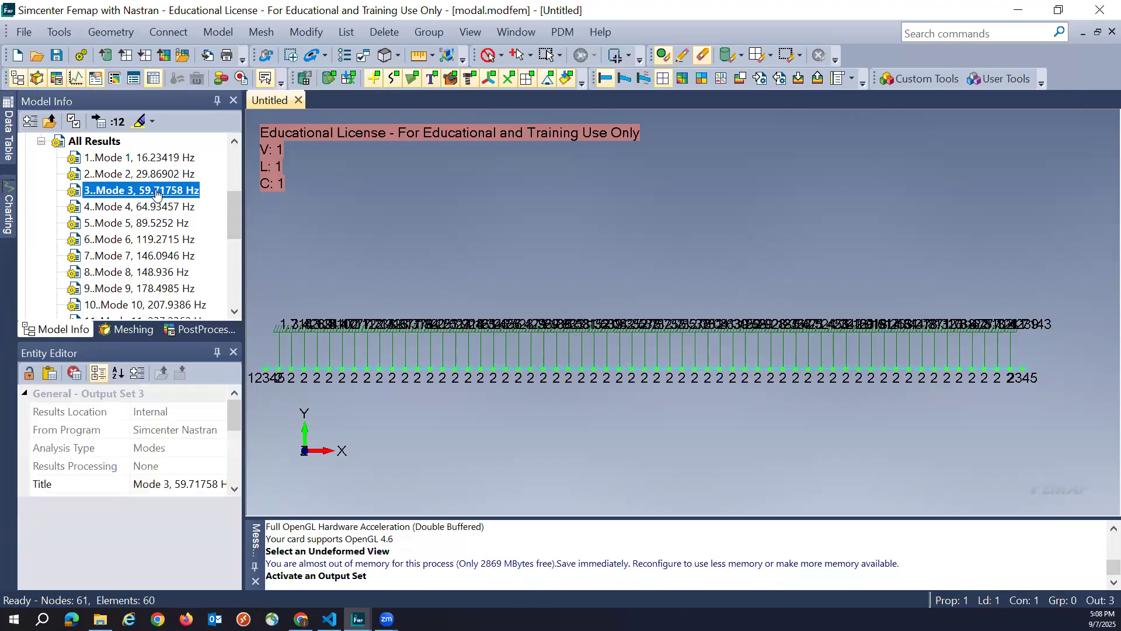
pyautogui.doubleClick(153, 175)
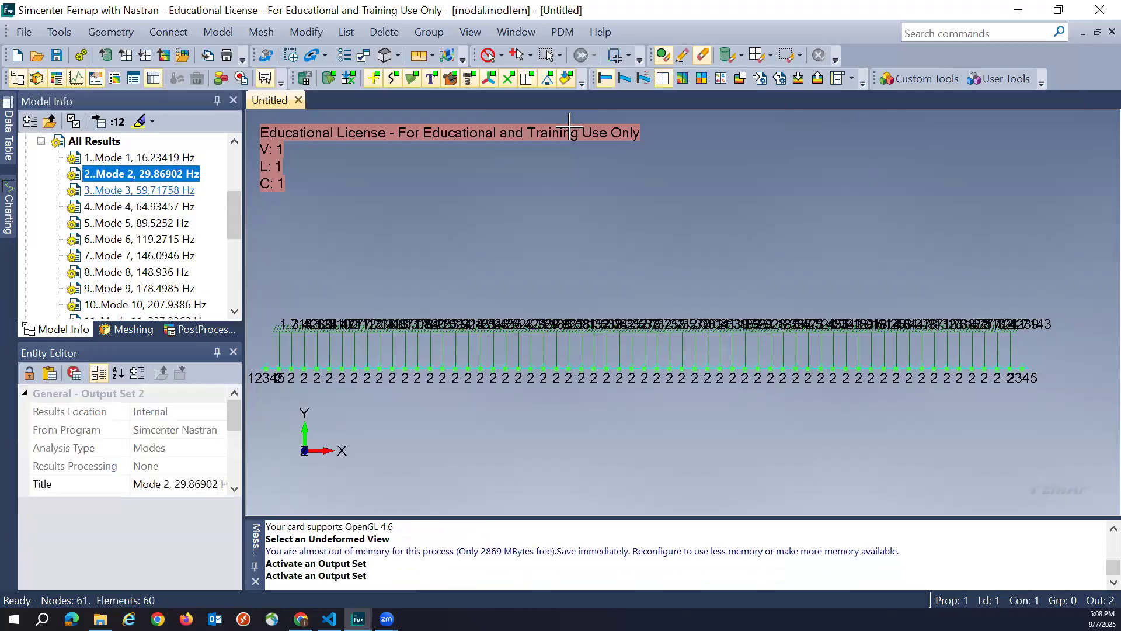
pyautogui.click(623, 82)
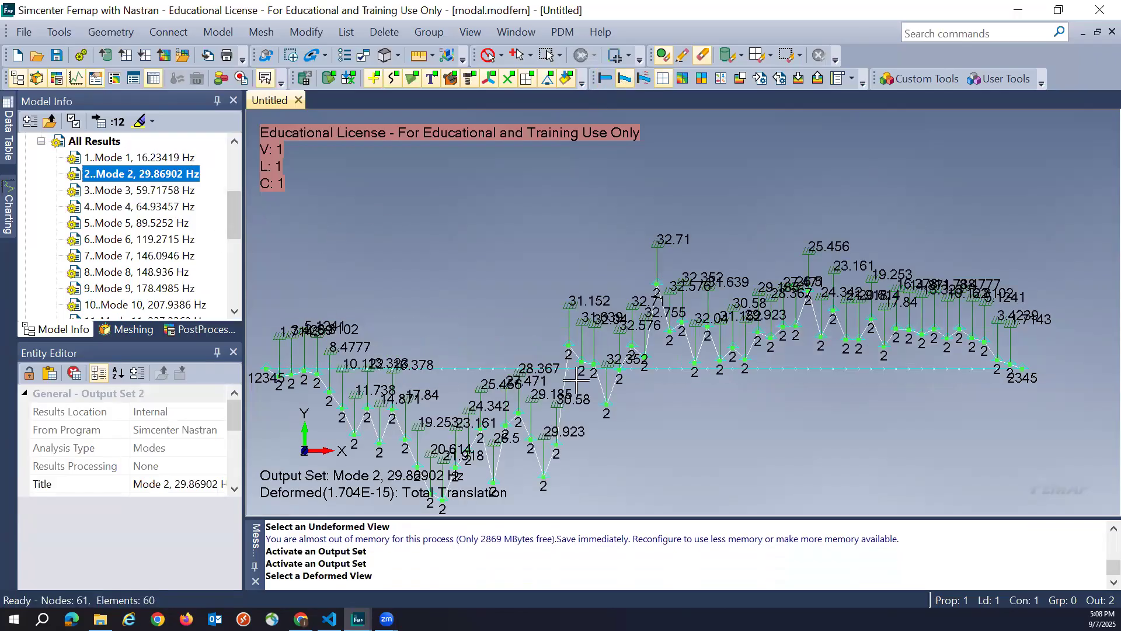
# - Review the deformed shapes of modes 3 through 7 in turn, finishing with a closer look at Mode 7
pyautogui.doubleClick(146, 192)
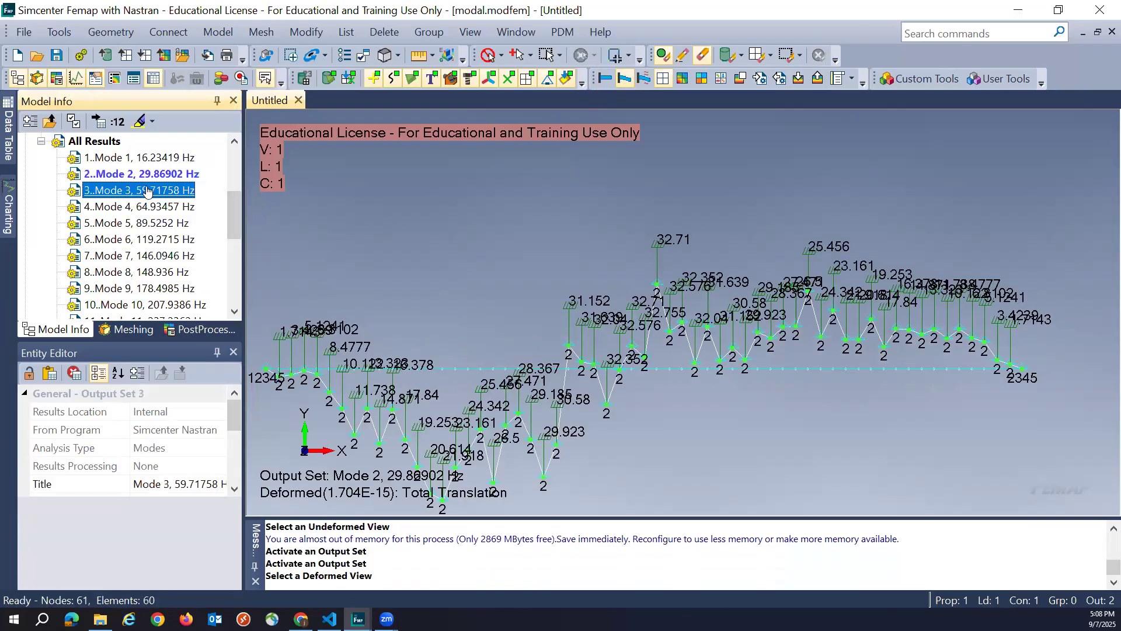
pyautogui.doubleClick(147, 208)
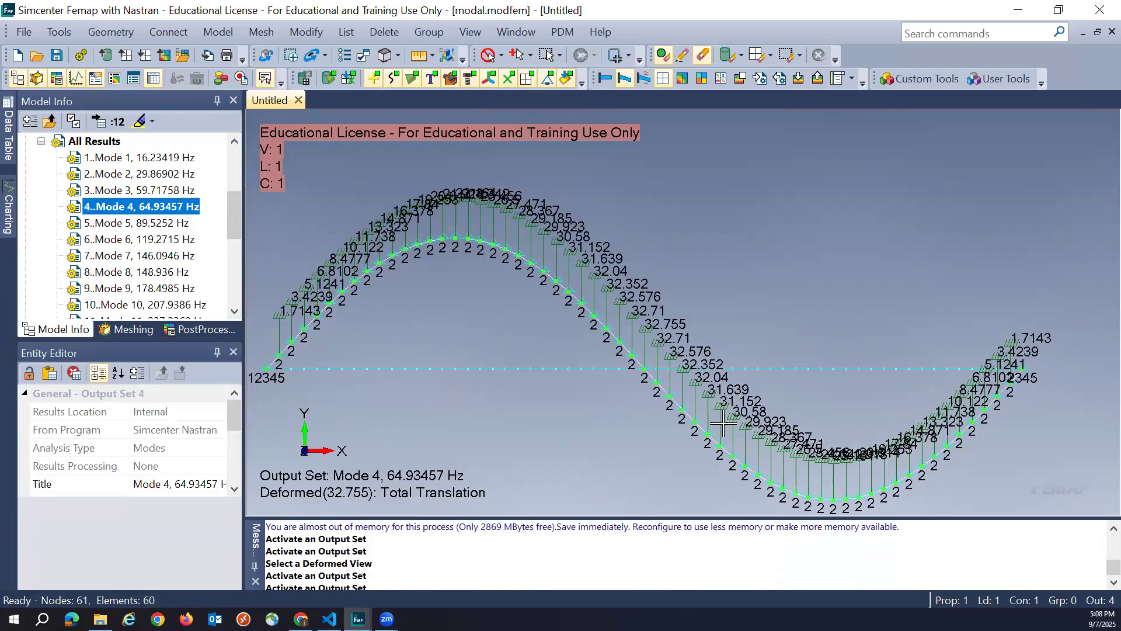
pyautogui.doubleClick(135, 223)
pyautogui.doubleClick(130, 240)
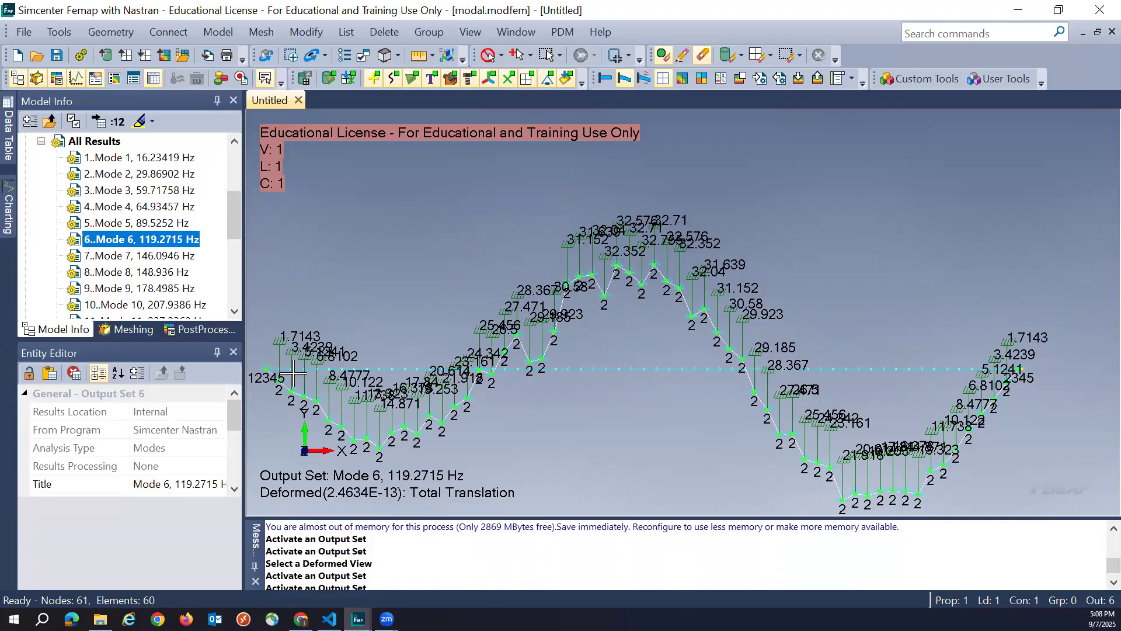
pyautogui.doubleClick(157, 258)
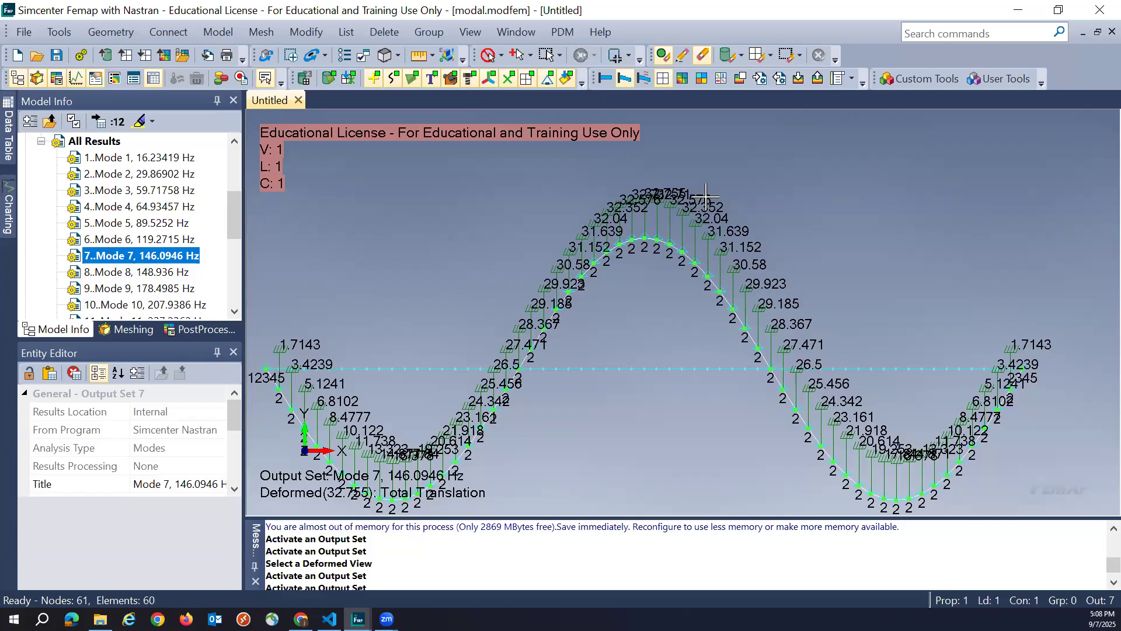
pyautogui.scroll(5, 657, 263)
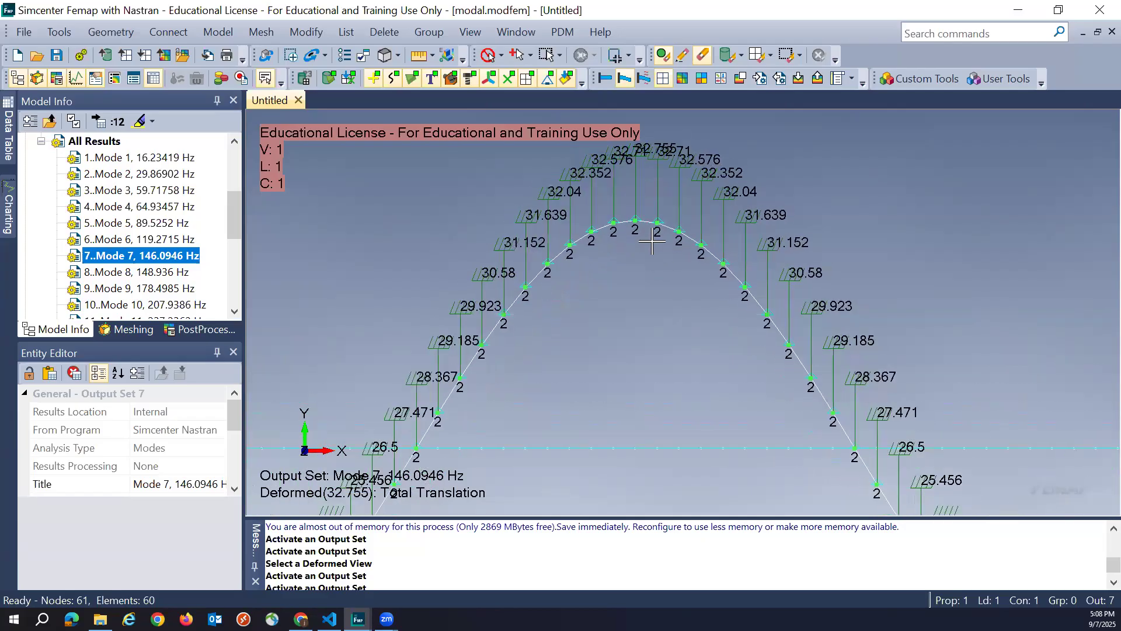
pyautogui.moveTo(642, 269); pyautogui.dragTo(637, 295, button='middle')
pyautogui.scroll(3, 638, 295)
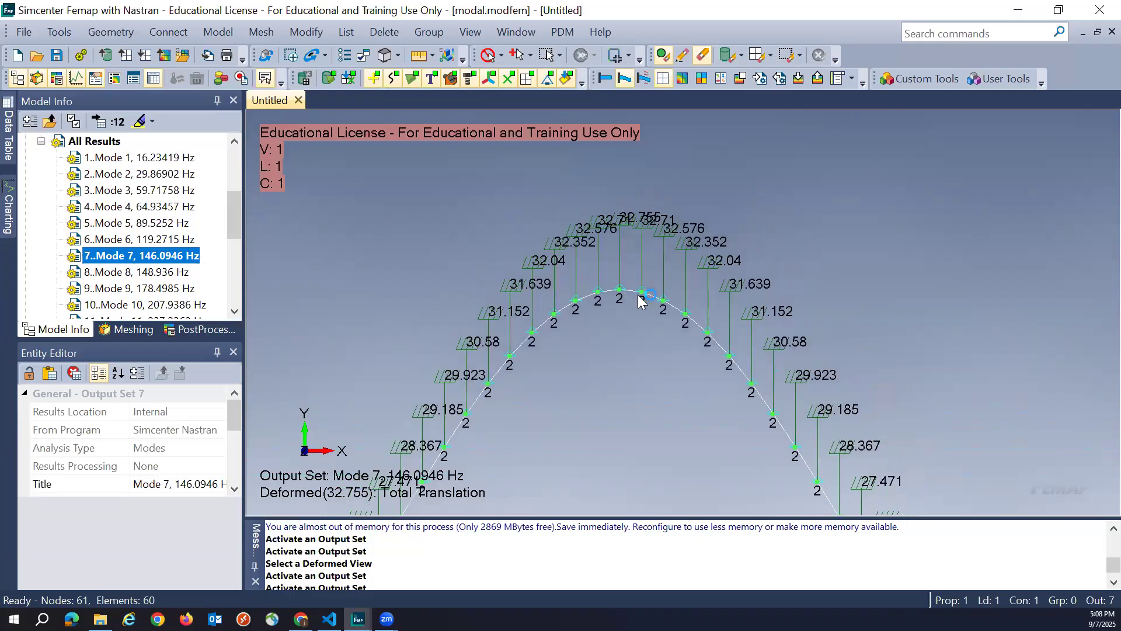
pyautogui.scroll(-10, 641, 298)
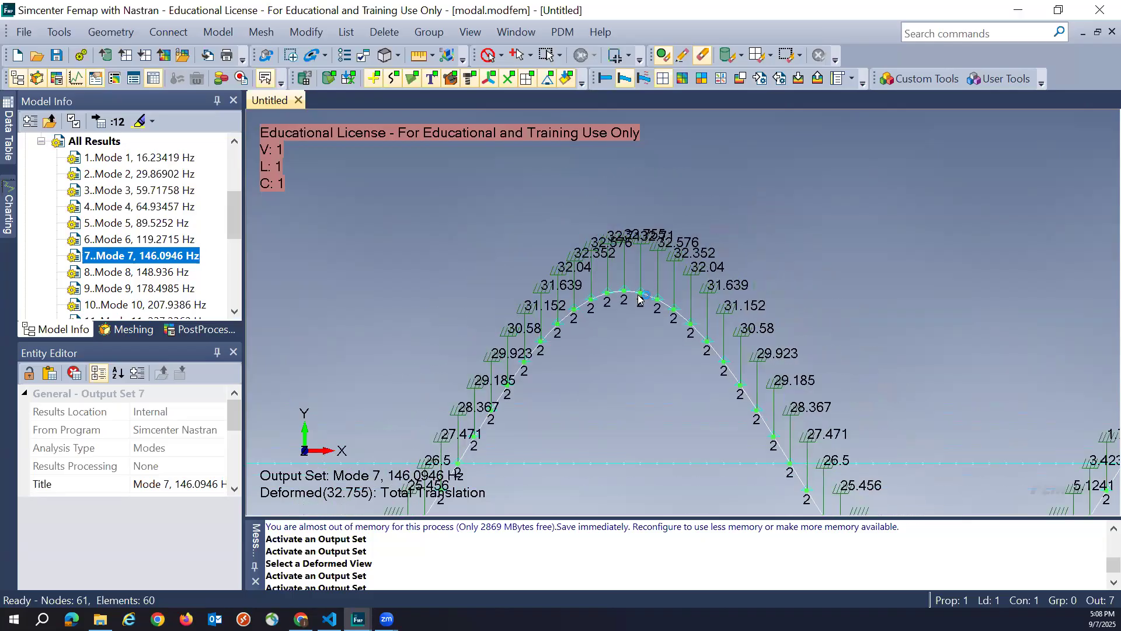
# - Save the model under the new name nlstat_wt_1_mode3.modfem in the Two_modes folder
pyautogui.click(24, 32)
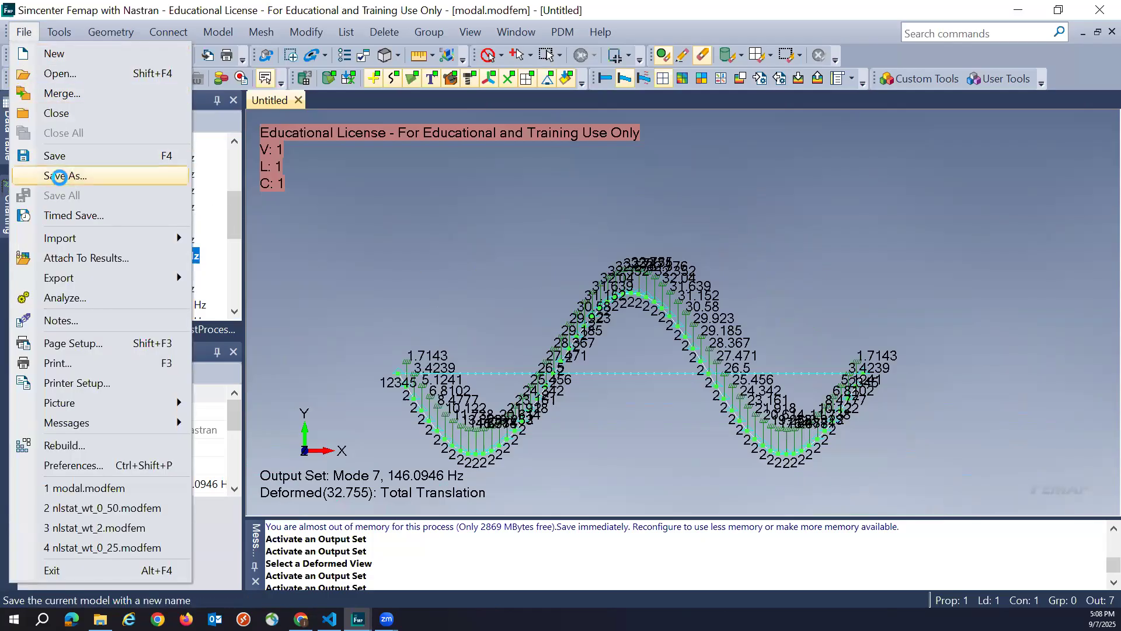
pyautogui.click(60, 176)
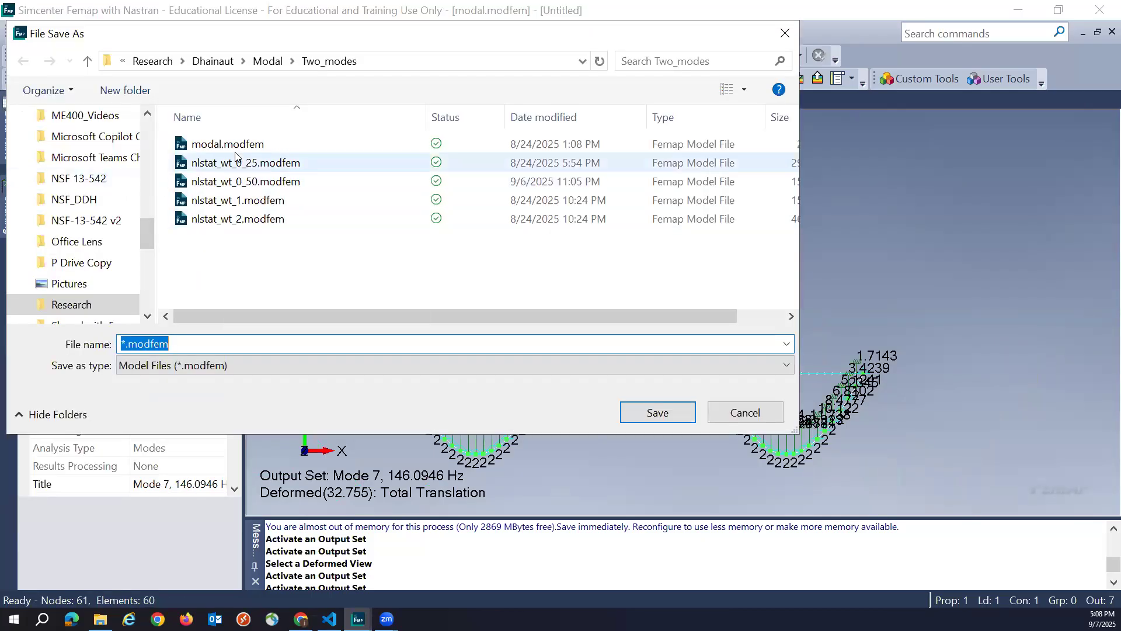
pyautogui.moveTo(235, 157)
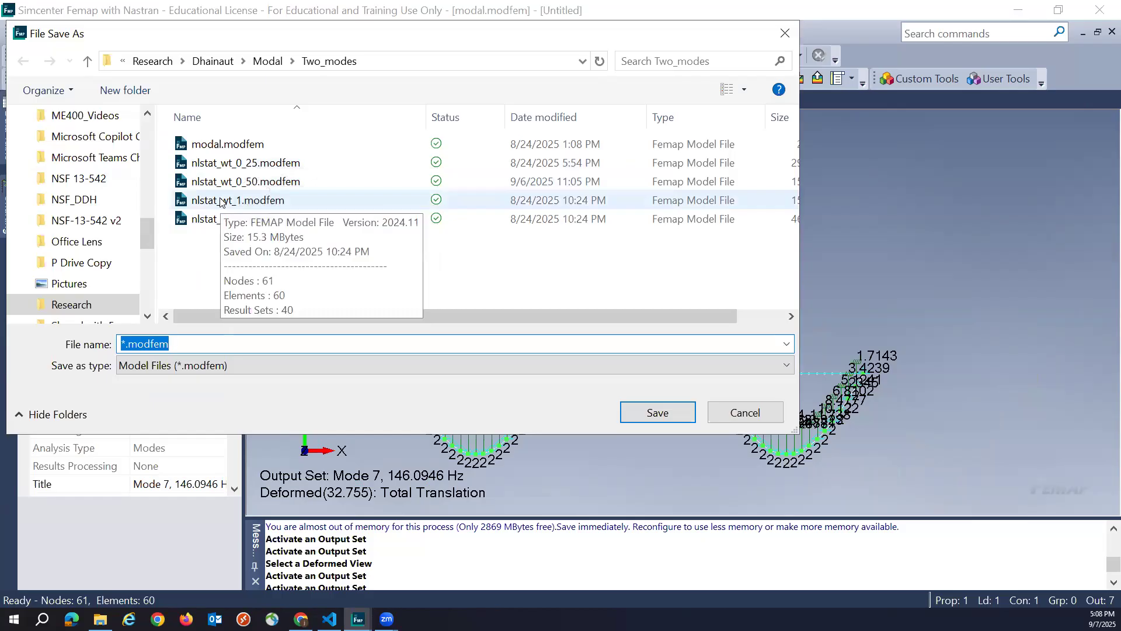
pyautogui.click(222, 202)
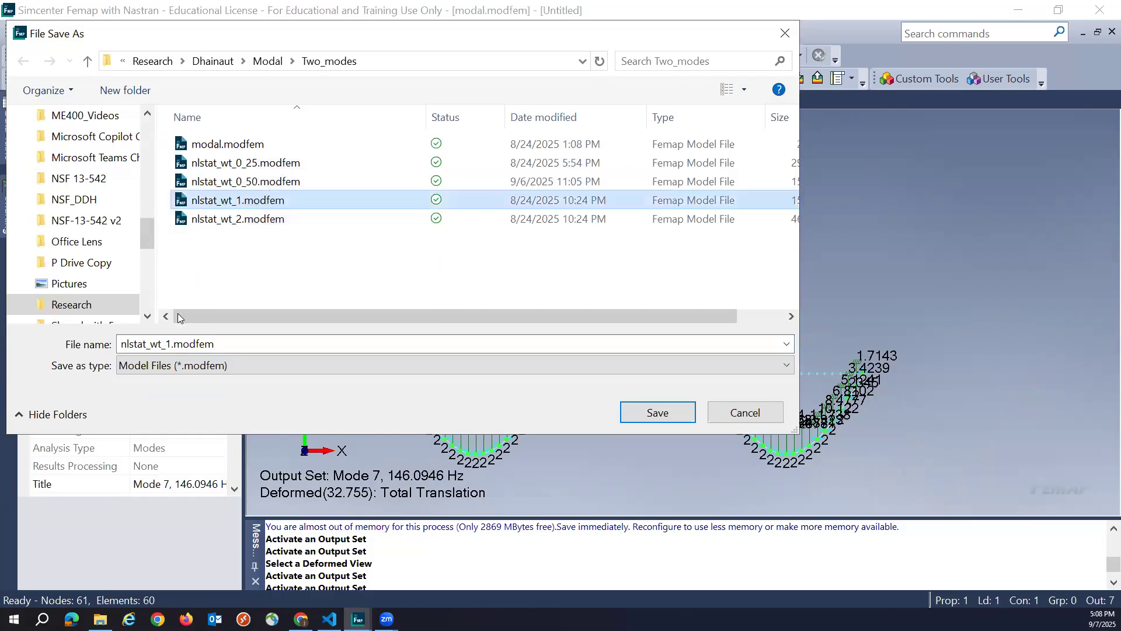
pyautogui.click(173, 345)
pyautogui.click(173, 345)
pyautogui.click(173, 345)
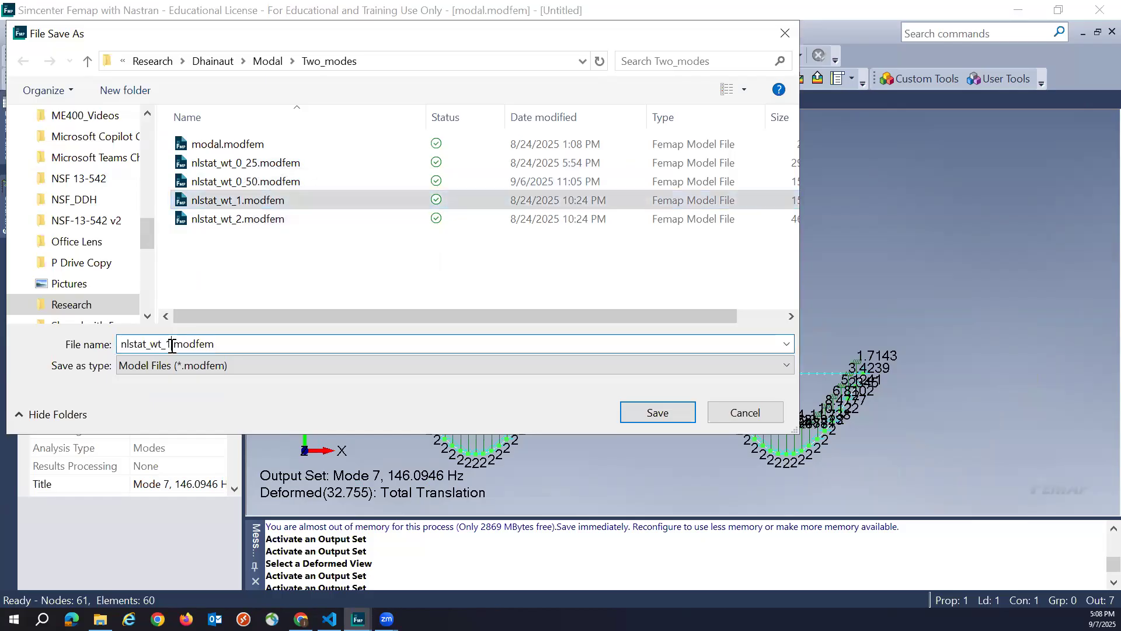
pyautogui.write('_mode')
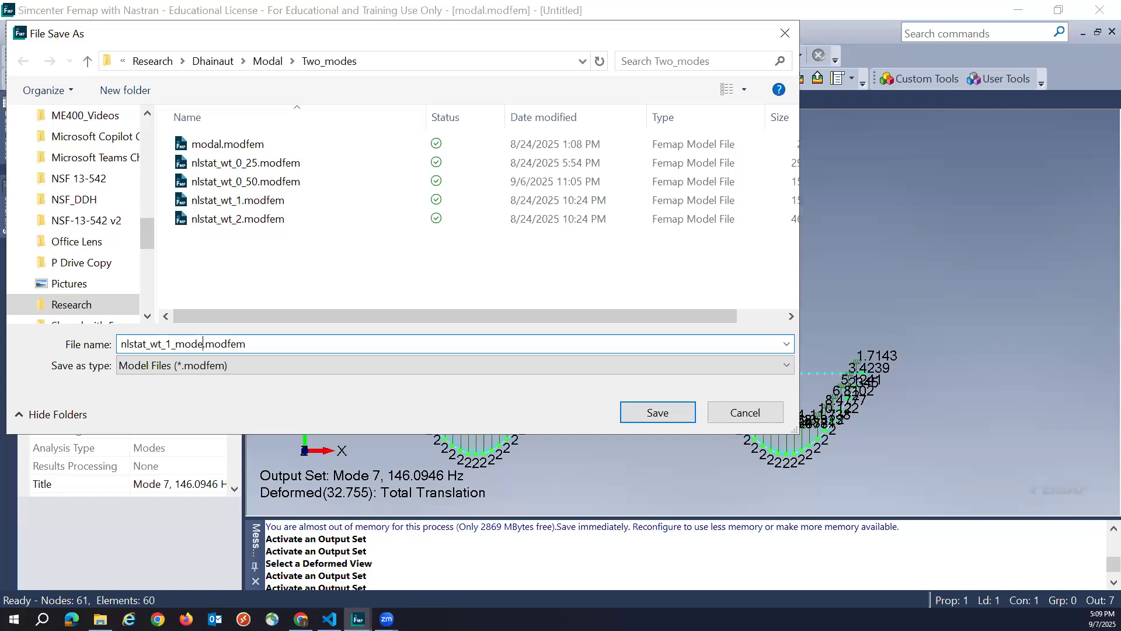
pyautogui.write('3')
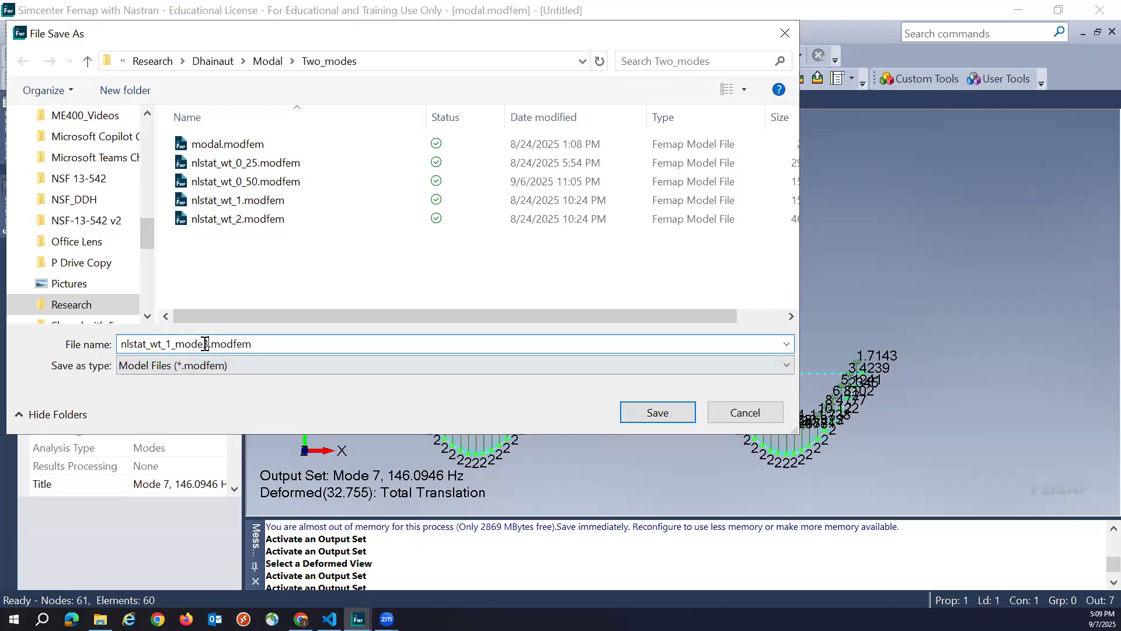
pyautogui.moveTo(208, 344); pyautogui.dragTo(123, 345)
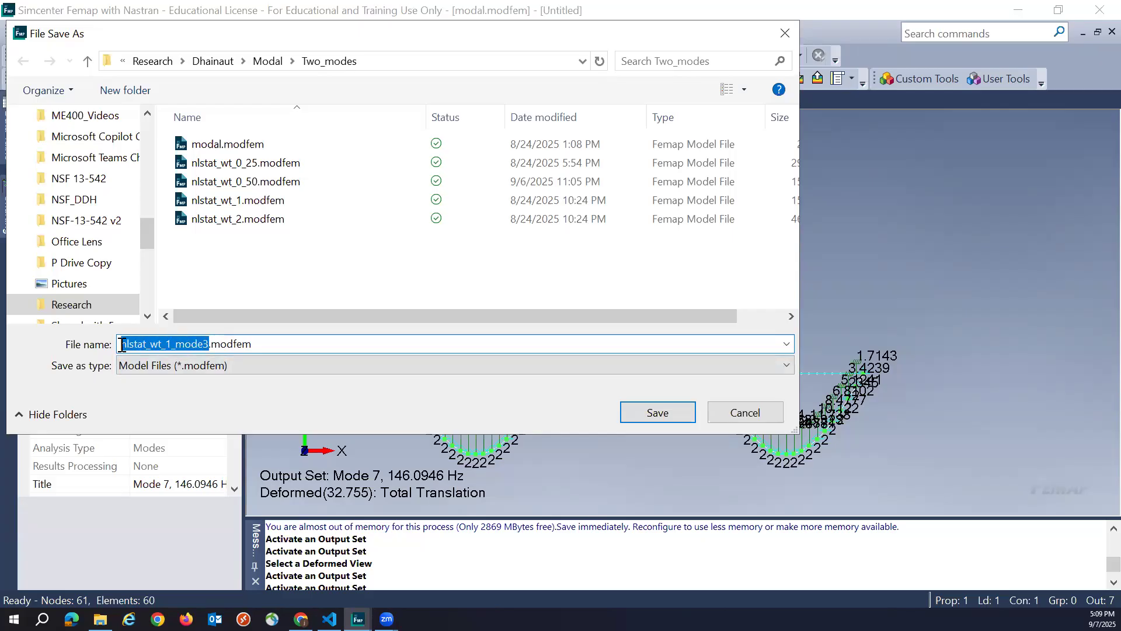
pyautogui.click(637, 413)
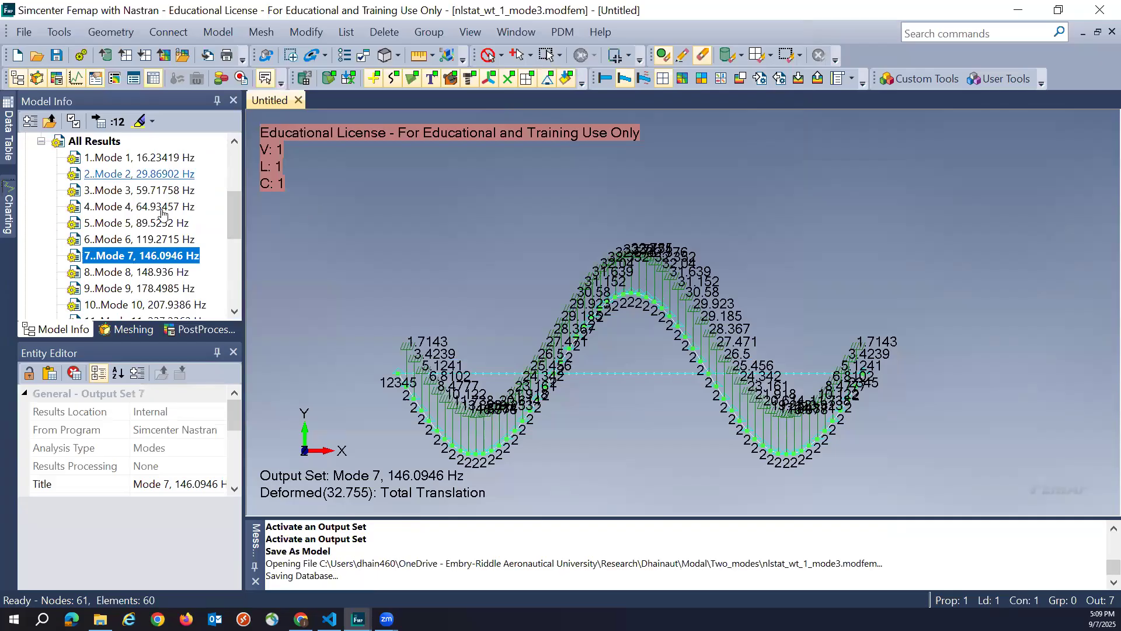
# - Delete the output sets for modes 1 through 6 while preserving undo
pyautogui.click(161, 240)
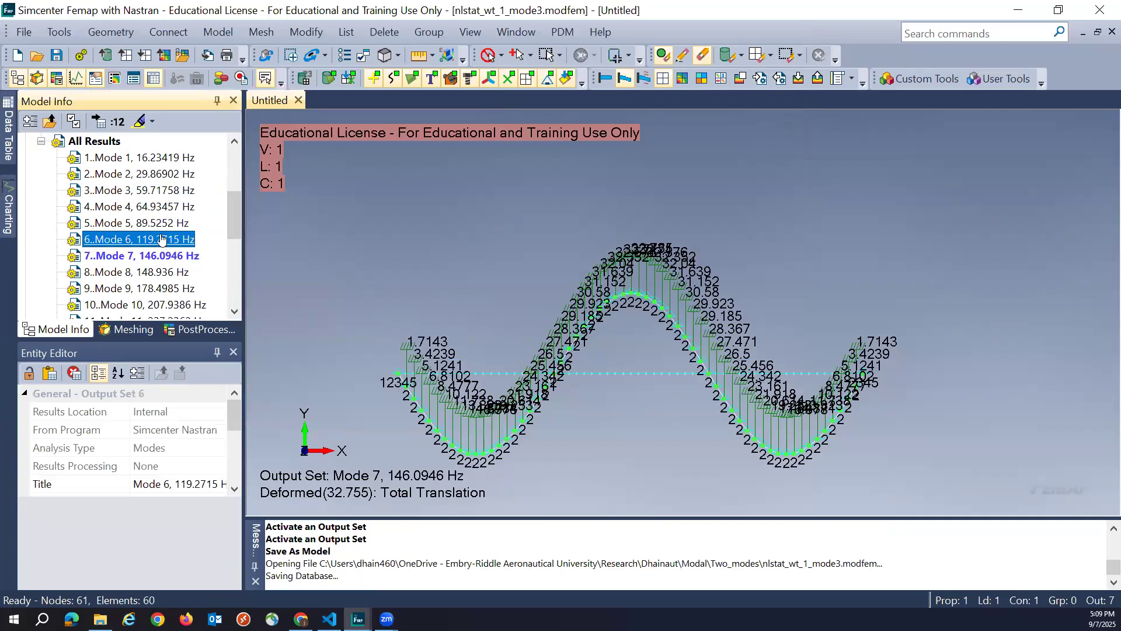
pyautogui.keyDown('shift'); pyautogui.click(178, 165); pyautogui.keyUp('shift')
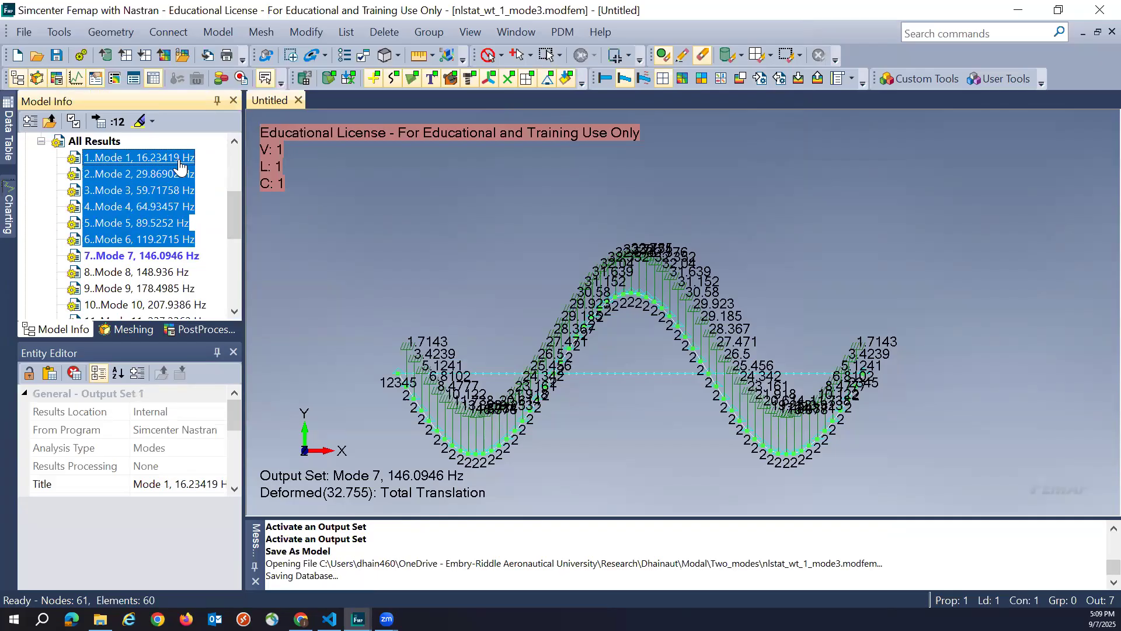
pyautogui.press('Delete')
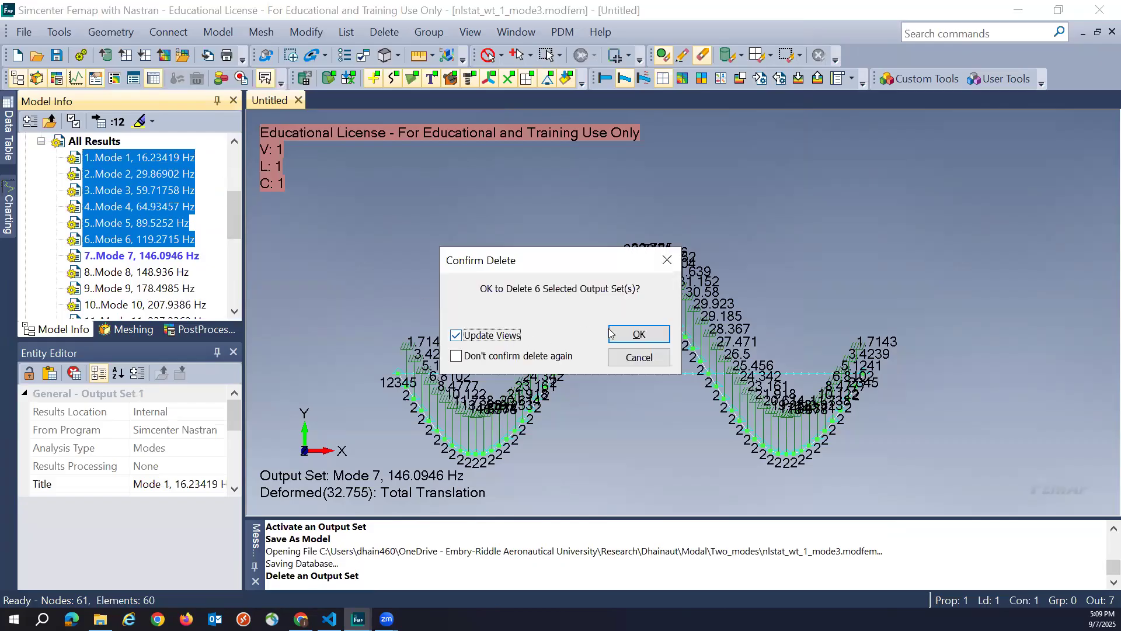
pyautogui.click(667, 339)
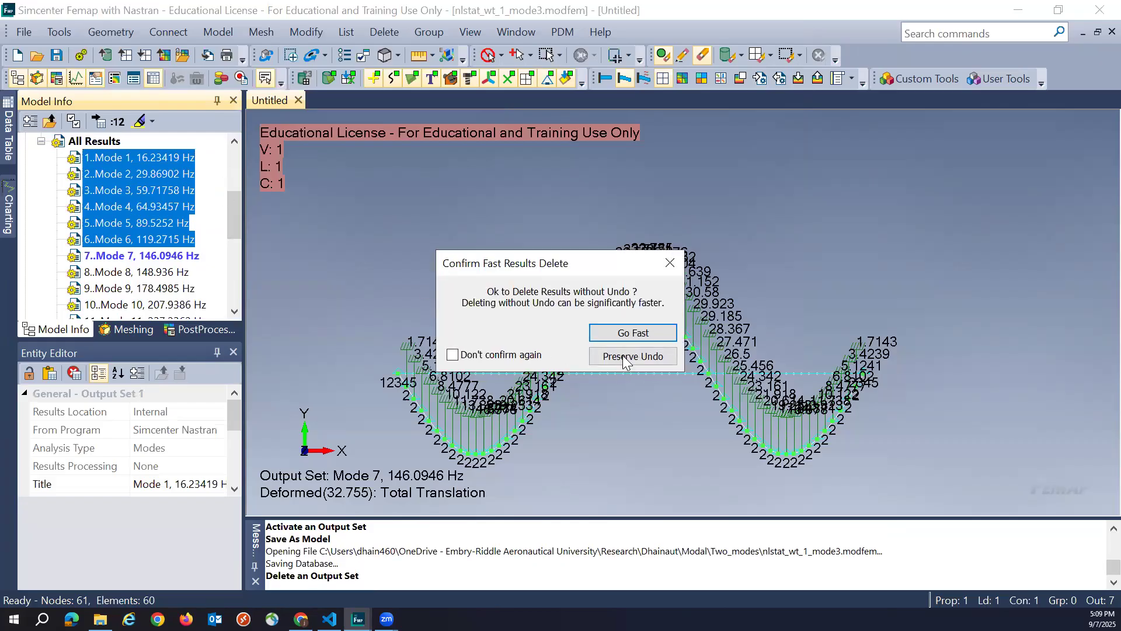
pyautogui.click(639, 358)
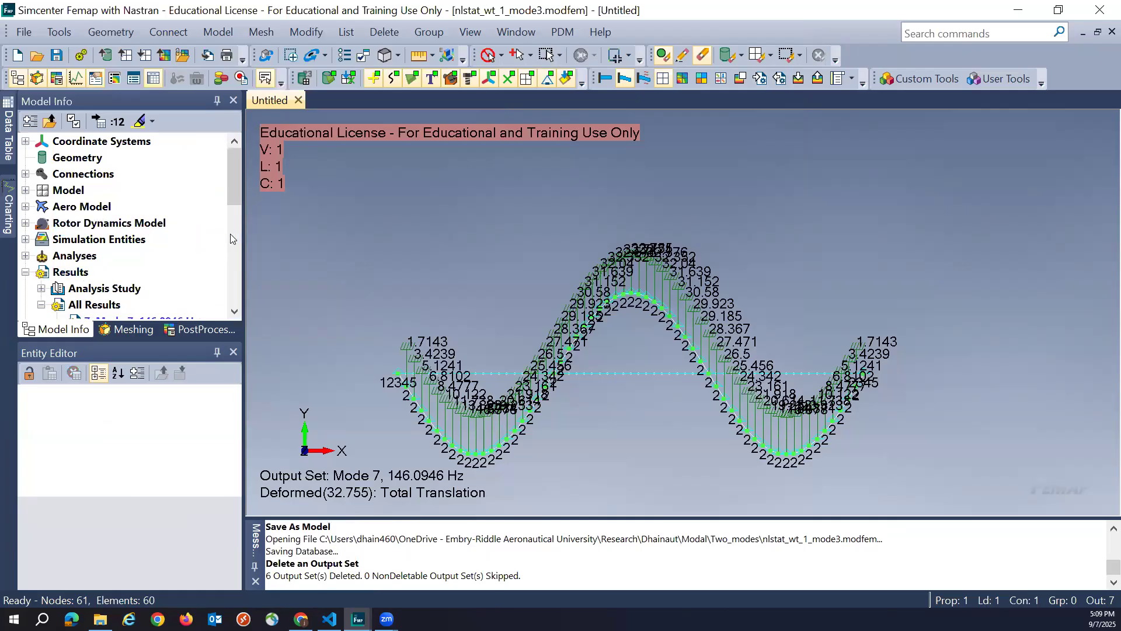
# - Delete the output sets for modes 8 through 20 while preserving undo
pyautogui.moveTo(230, 188); pyautogui.dragTo(227, 262)
pyautogui.click(188, 290)
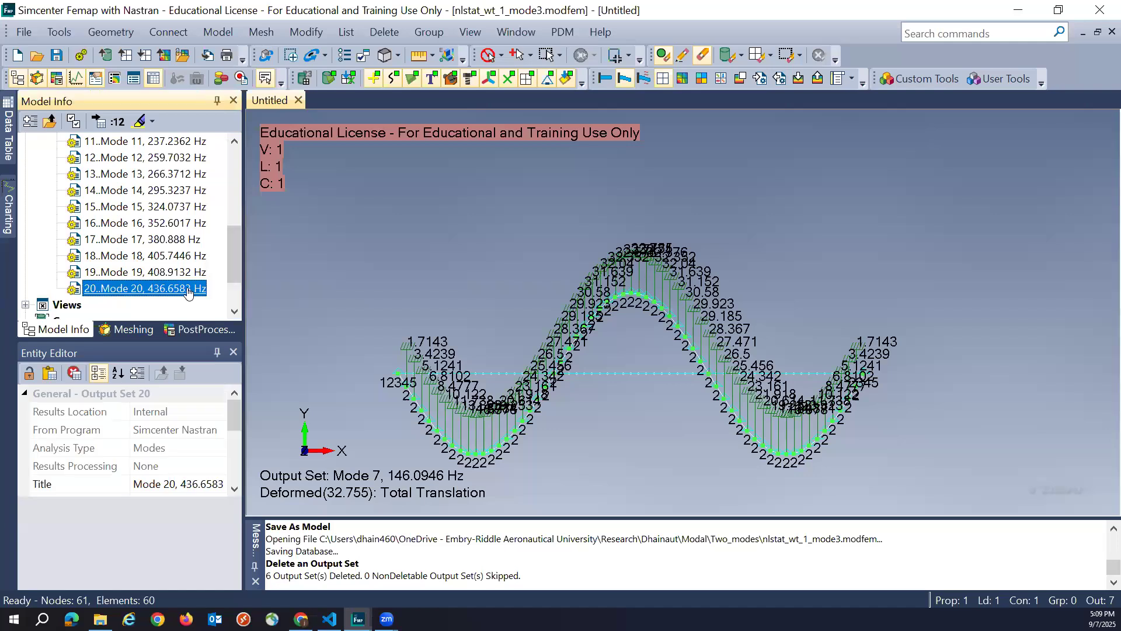
pyautogui.hotkey('shift', 'Up')
pyautogui.hotkey('shift', 'Up')
pyautogui.hotkey('shift', 'Up')
pyautogui.hotkey('shift', 'Up')
pyautogui.hotkey('shift', 'Up')
pyautogui.hotkey('shift', 'Up')
pyautogui.hotkey('shift', 'Up')
pyautogui.hotkey('shift', 'Up')
pyautogui.hotkey('shift', 'Up')
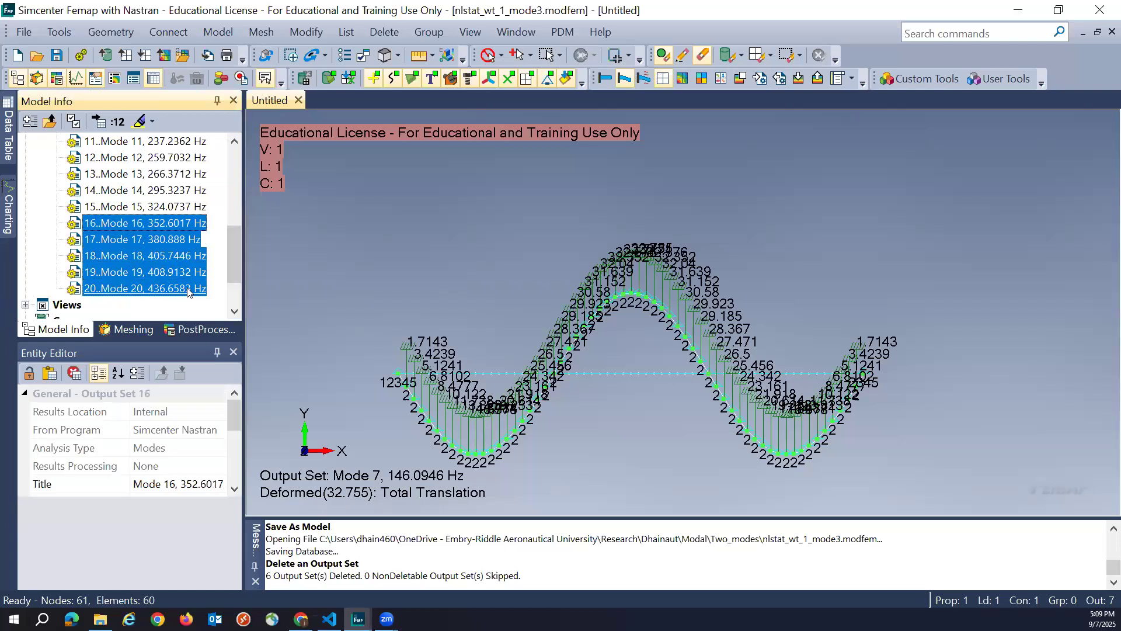
pyautogui.hotkey('shift', 'Up')
pyautogui.hotkey('shift', 'Up')
pyautogui.hotkey('shift', 'Up')
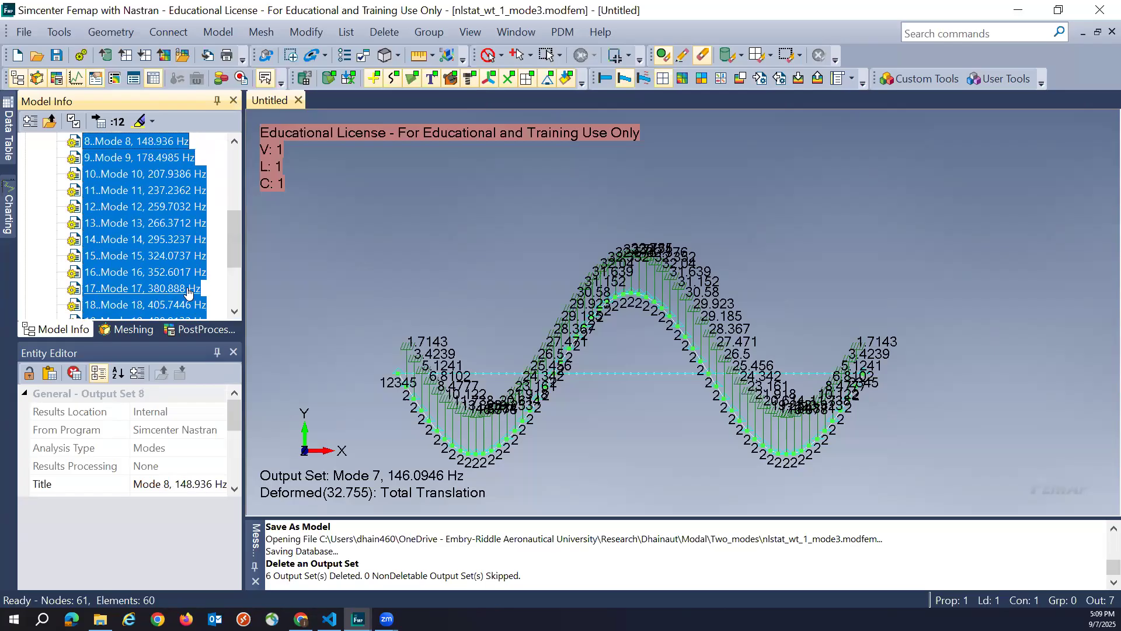
pyautogui.press('Delete')
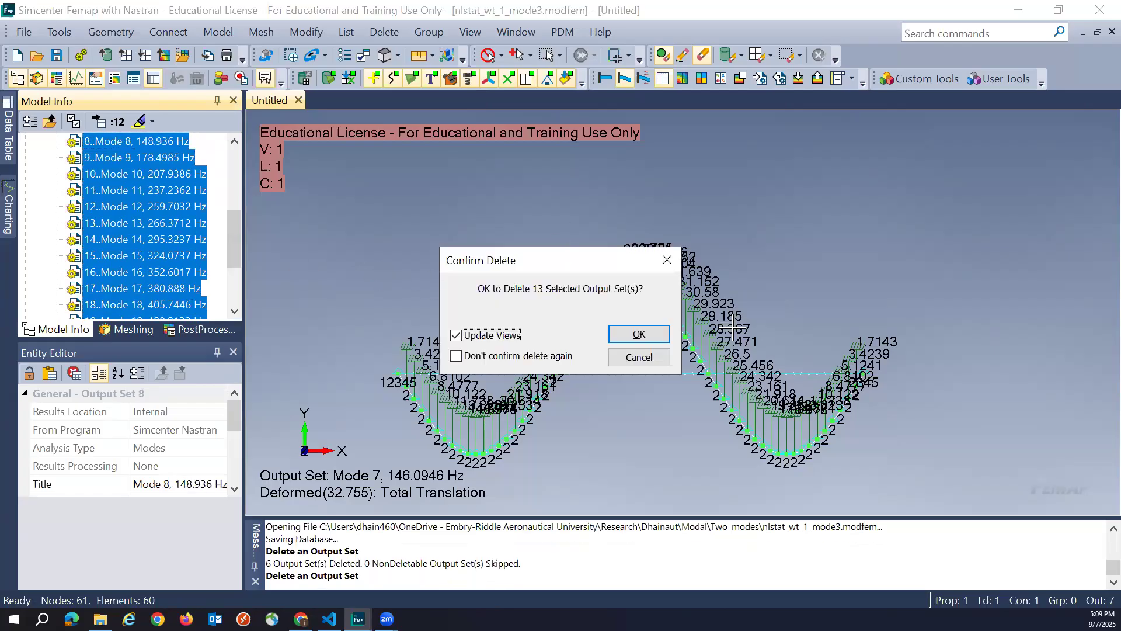
pyautogui.click(638, 333)
pyautogui.click(643, 358)
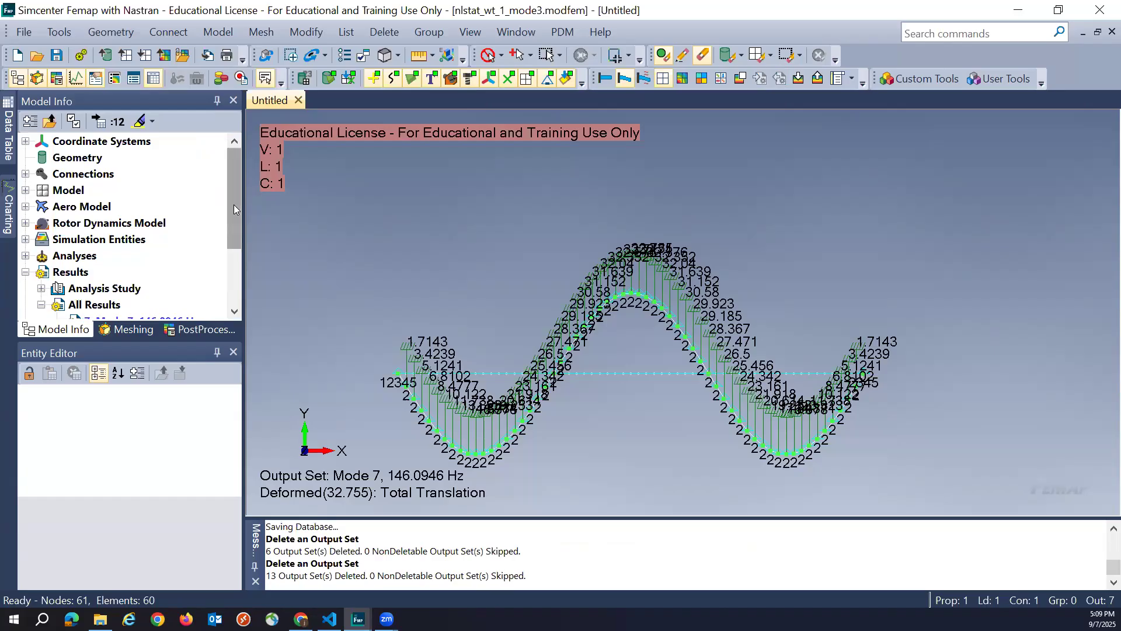
# - Activate the Mode 7 output set in the results list
pyautogui.moveTo(234, 205); pyautogui.dragTo(229, 262)
pyautogui.click(168, 223)
pyautogui.doubleClick(168, 227)
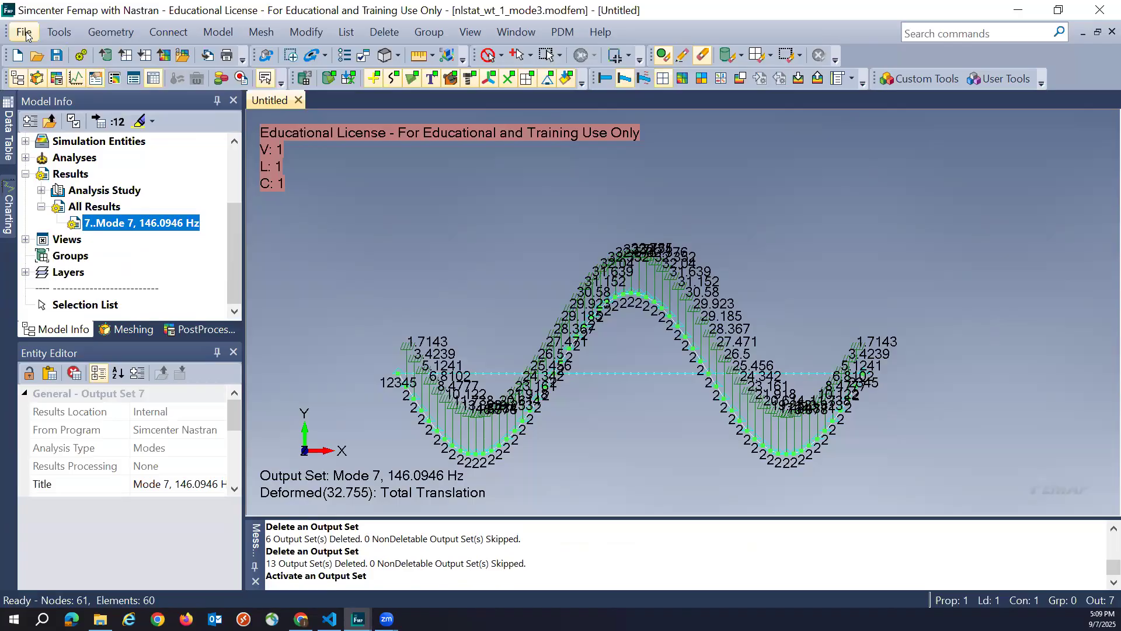
# - Switch to Visual Studio Code, copy the Mode 7 w/t=1 amplitude 0.0012211732 from the terminal output, and return to Femap
pyautogui.click(329, 618)
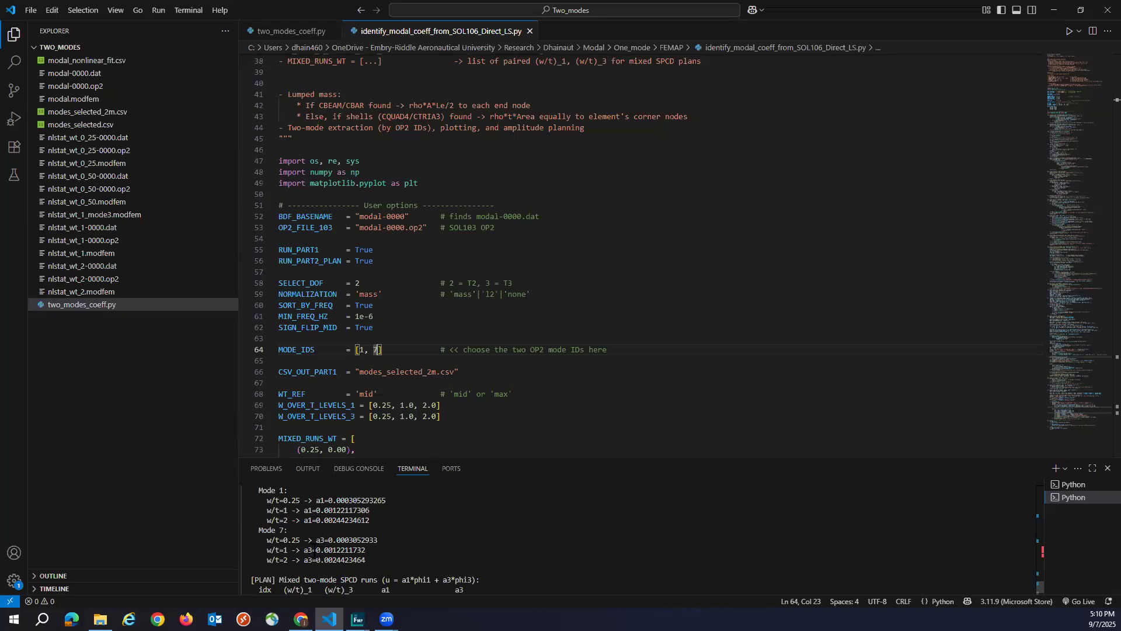
pyautogui.moveTo(327, 550); pyautogui.dragTo(367, 554)
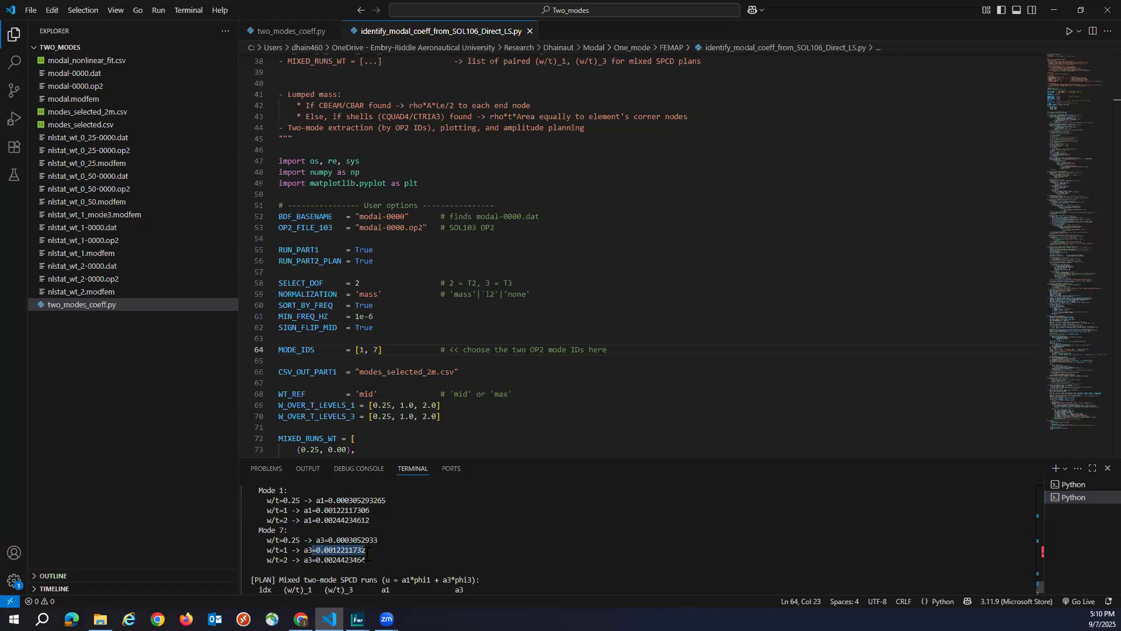
pyautogui.hotkey('ctrl', 'c')
pyautogui.hotkey('ctrl', 'c')
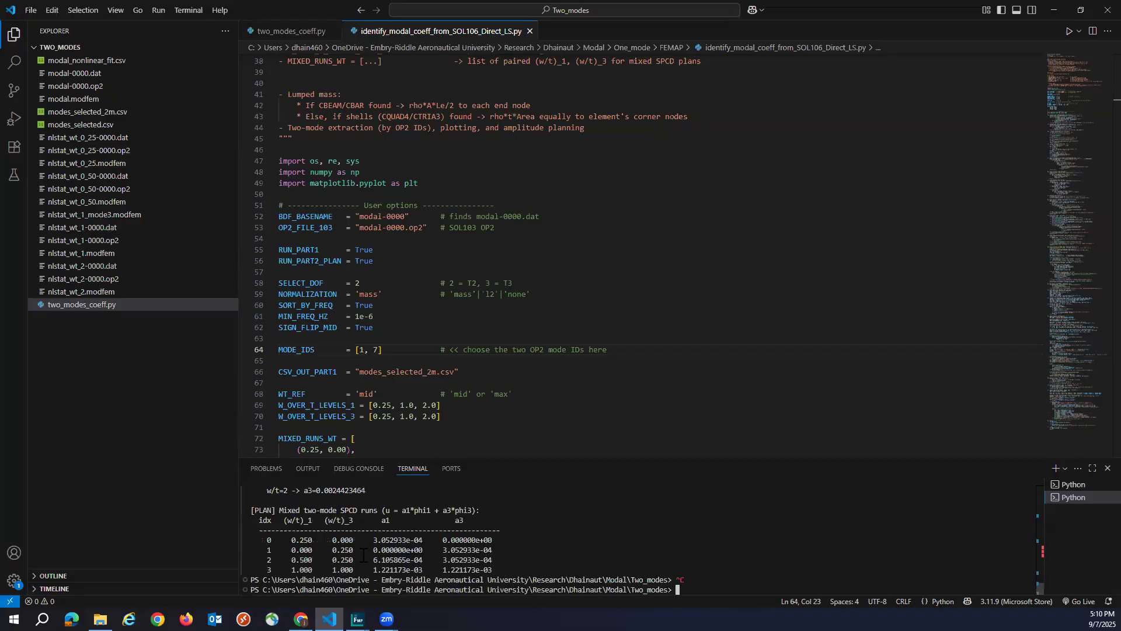
pyautogui.scroll(2, 363, 555)
pyautogui.scroll(-2, 360, 536)
pyautogui.scroll(2, 350, 535)
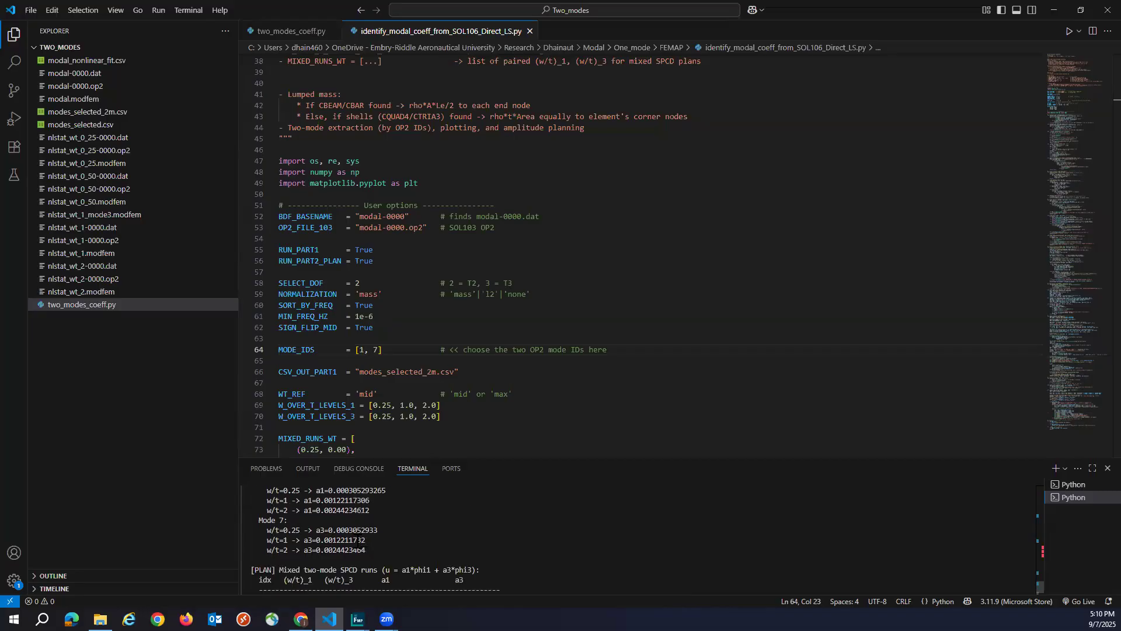
pyautogui.tripleClick(358, 540)
pyautogui.moveTo(365, 540); pyautogui.dragTo(319, 541)
pyautogui.hotkey('ctrl', 'c')
pyautogui.hotkey('alt', 'Tab')
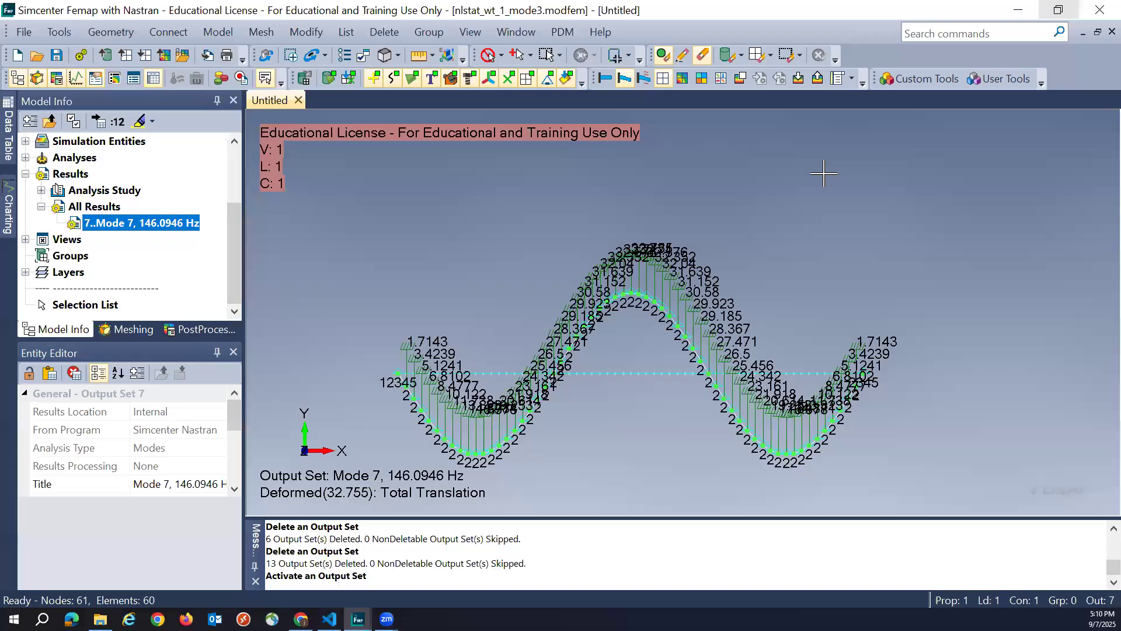
# - Try to scale the nodal forces/moments of Load Set 1 on all nodes by the copied w/t=1 amplitude
pyautogui.click(306, 34)
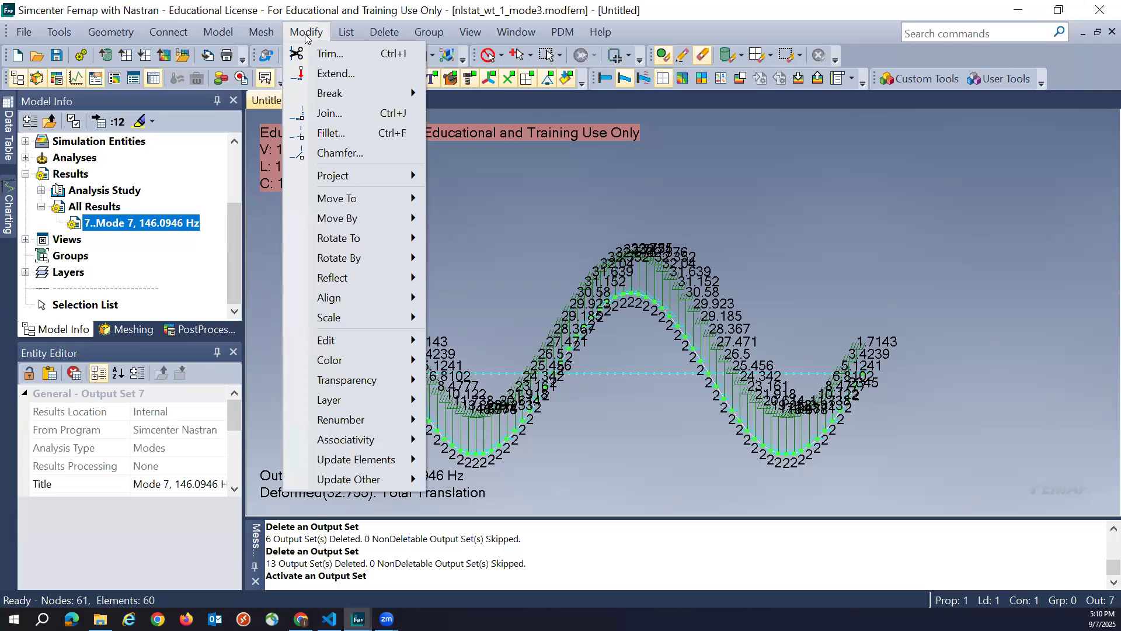
pyautogui.moveTo(361, 482)
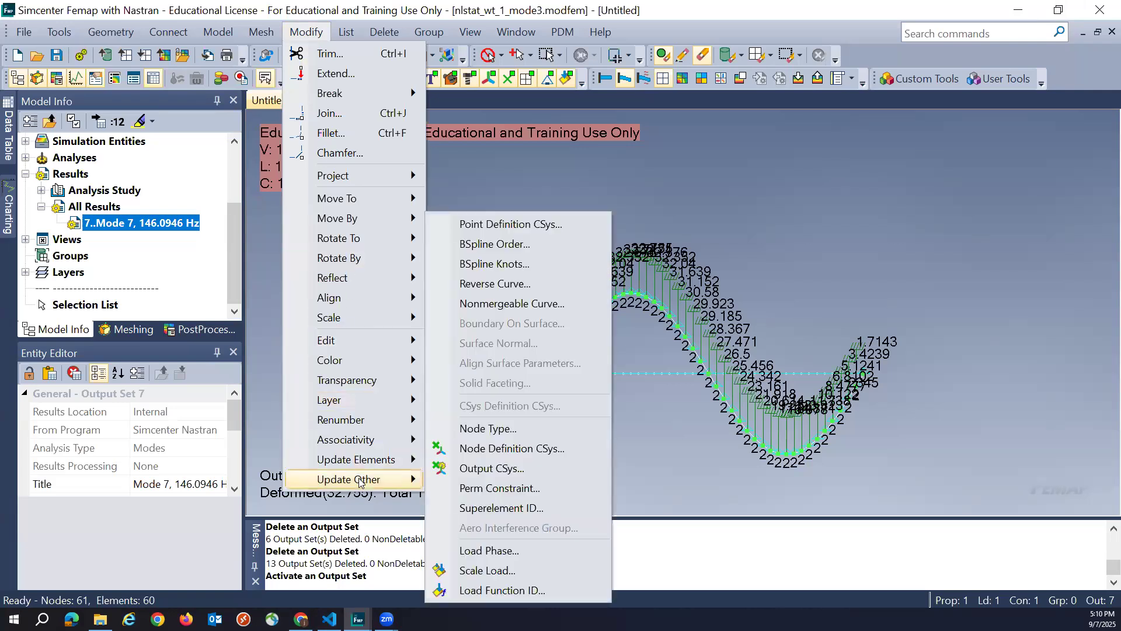
pyautogui.click(478, 572)
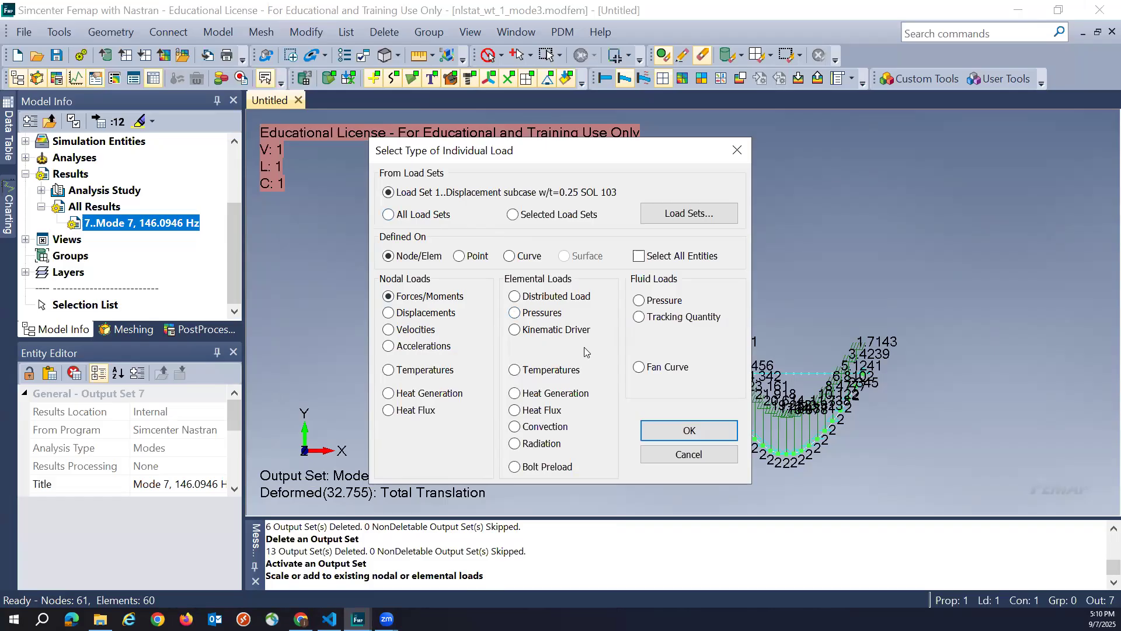
pyautogui.click(662, 435)
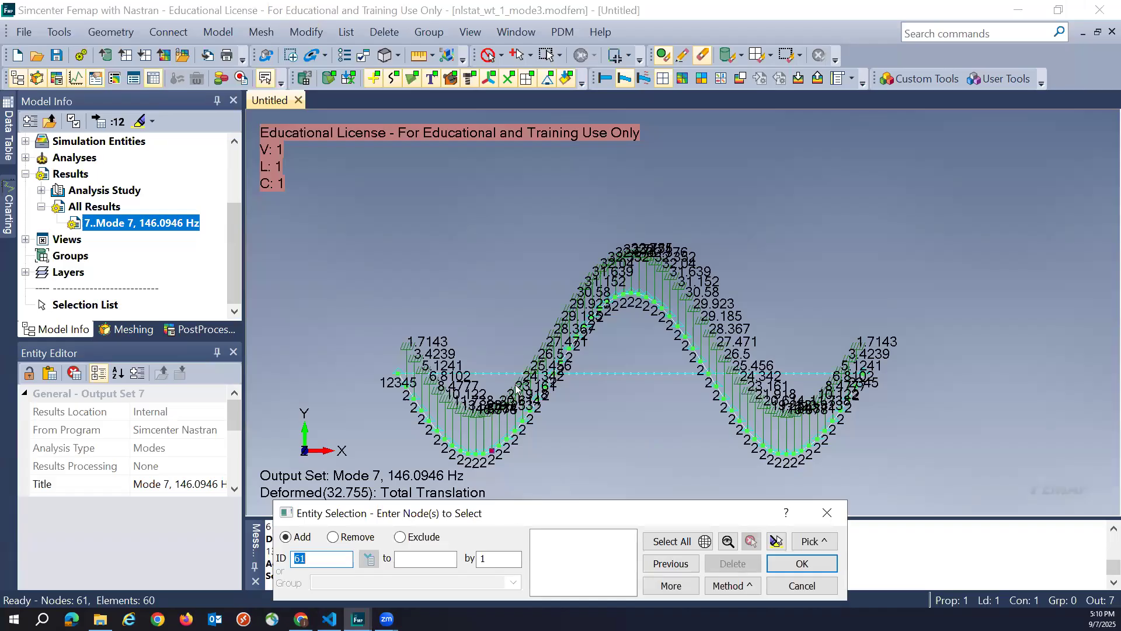
pyautogui.click(684, 396)
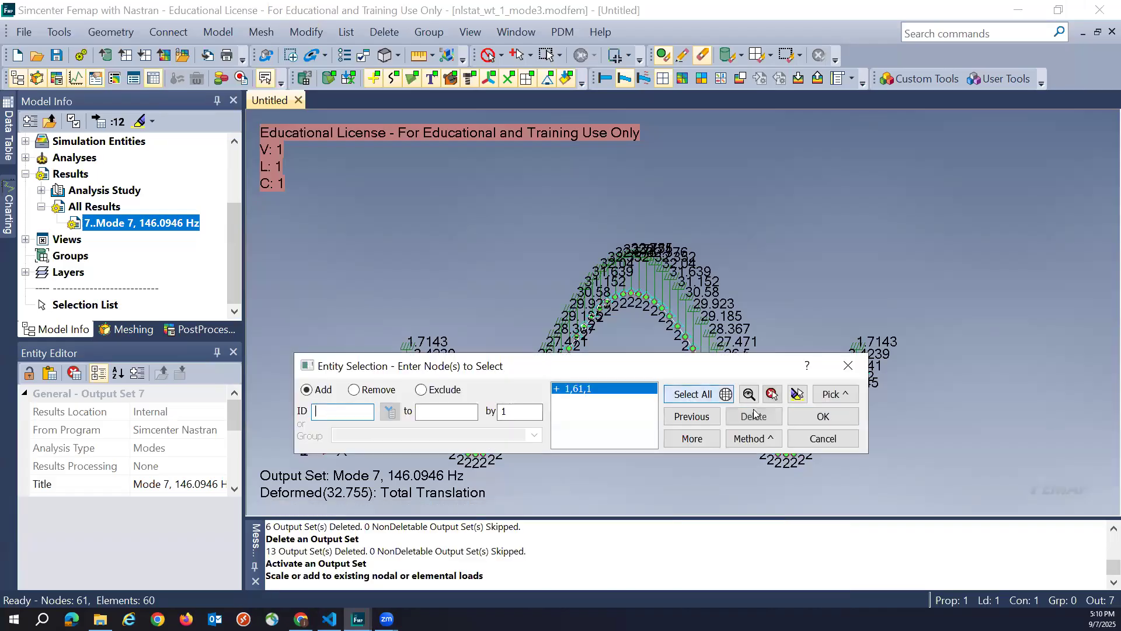
pyautogui.click(806, 416)
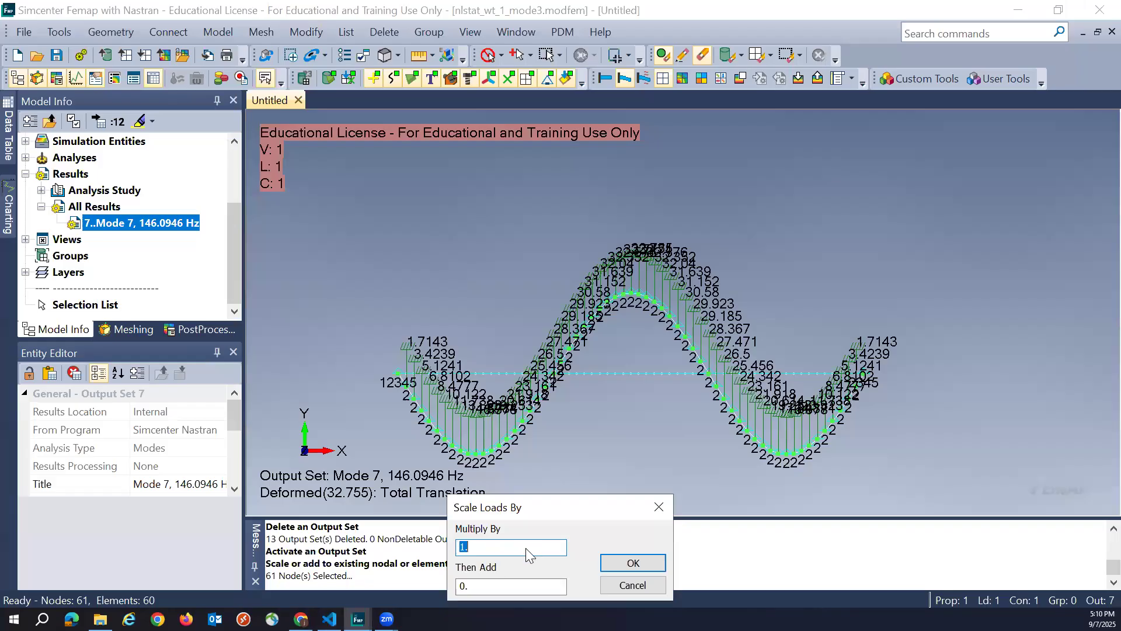
pyautogui.hotkey('ctrl', 'v')
pyautogui.click(632, 563)
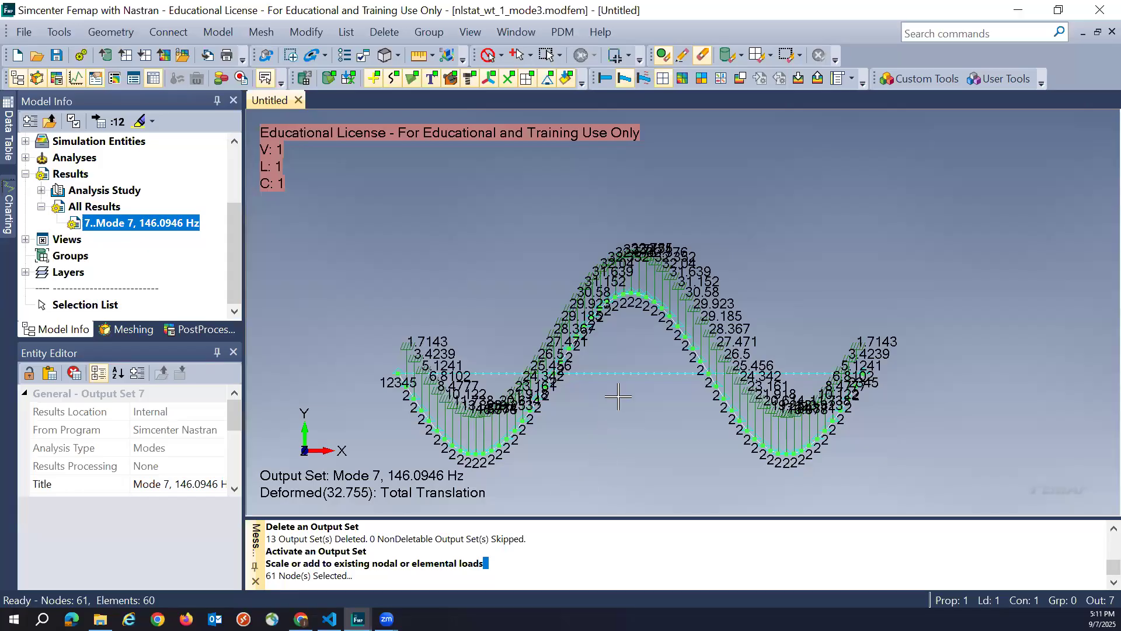
pyautogui.scroll(5, 619, 397)
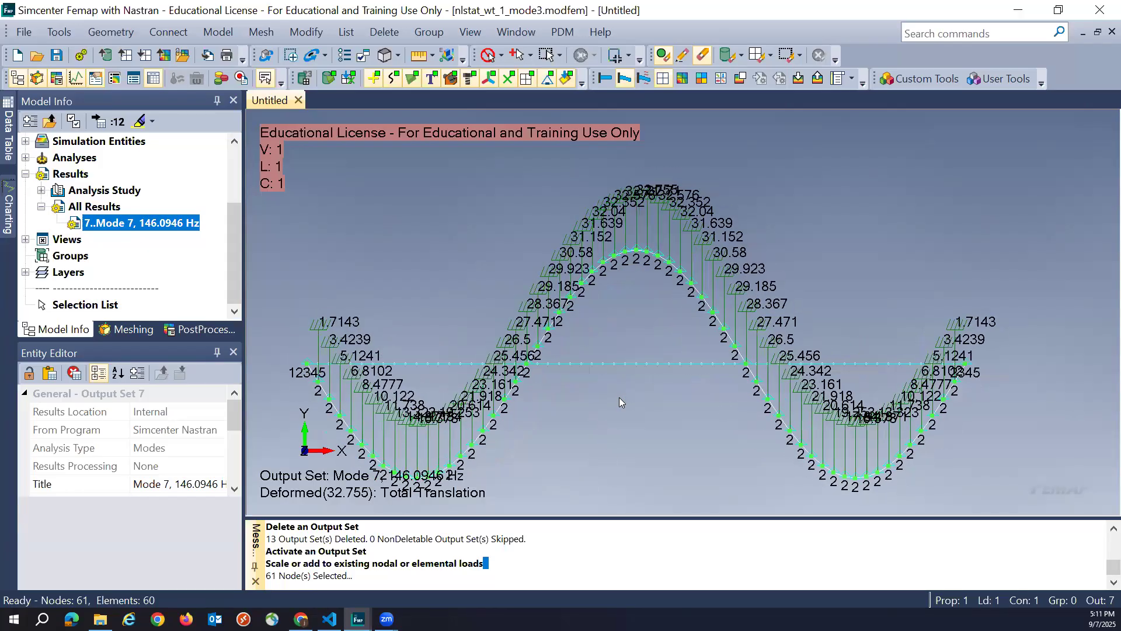
pyautogui.scroll(5, 617, 367)
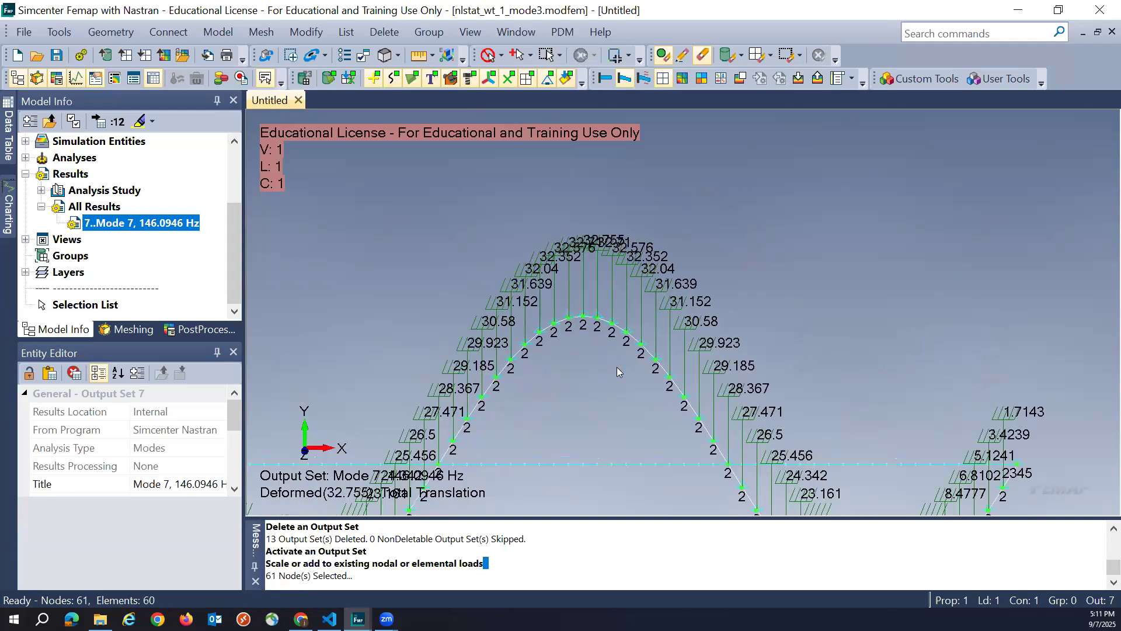
pyautogui.scroll(3, 625, 320)
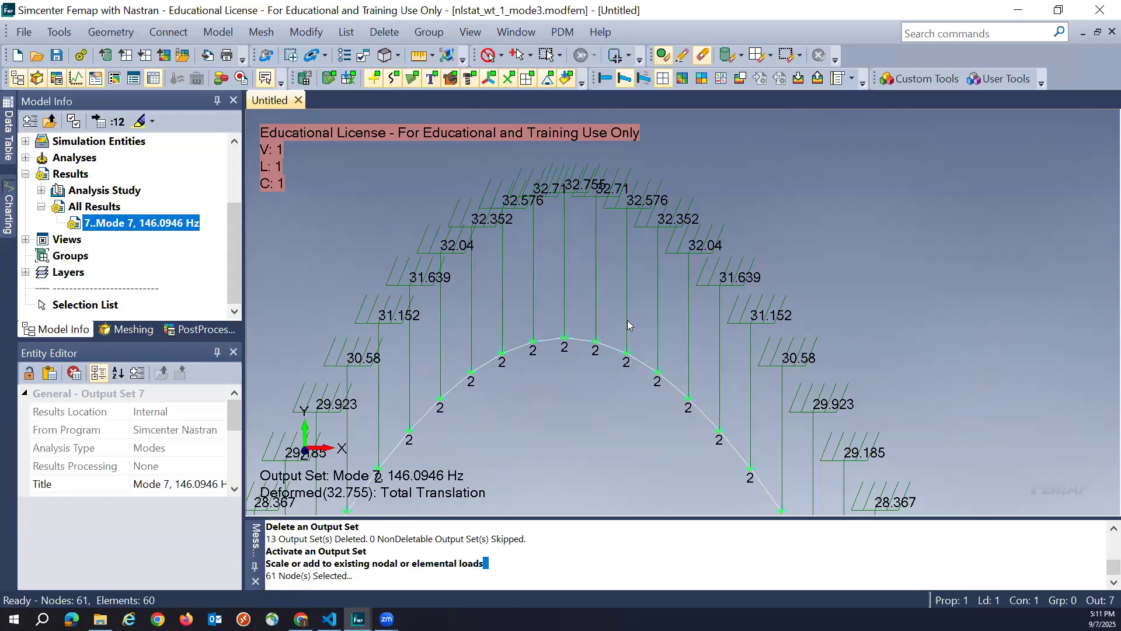
# - Retry the Scale Load command for forces/moments on all nodes with a multiplier of 0.0012211732
pyautogui.click(306, 31)
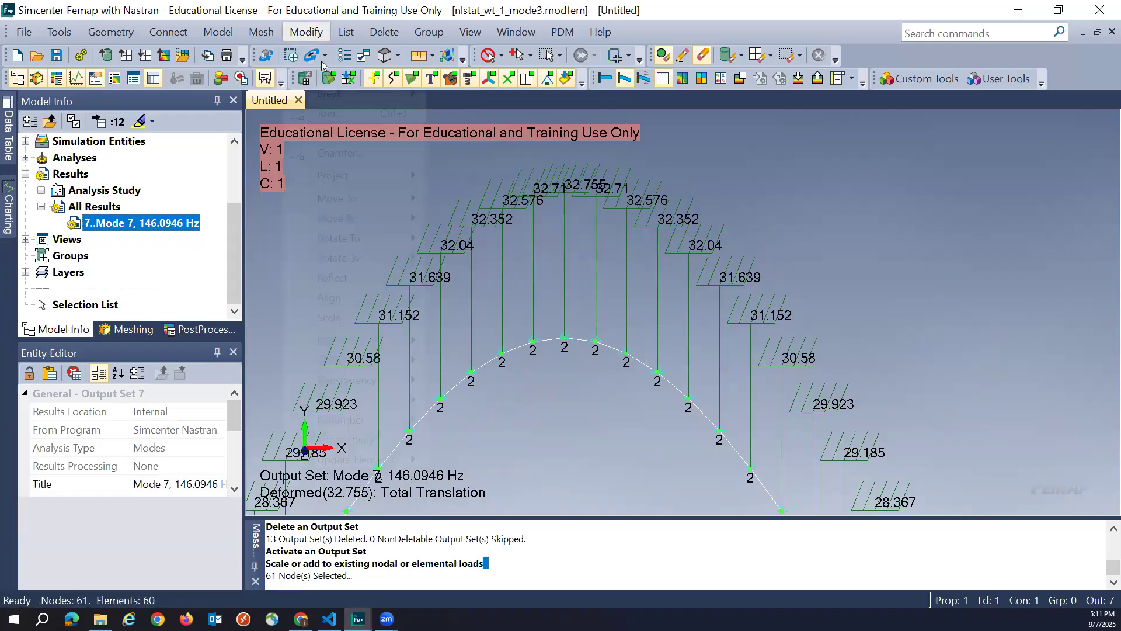
pyautogui.moveTo(350, 479)
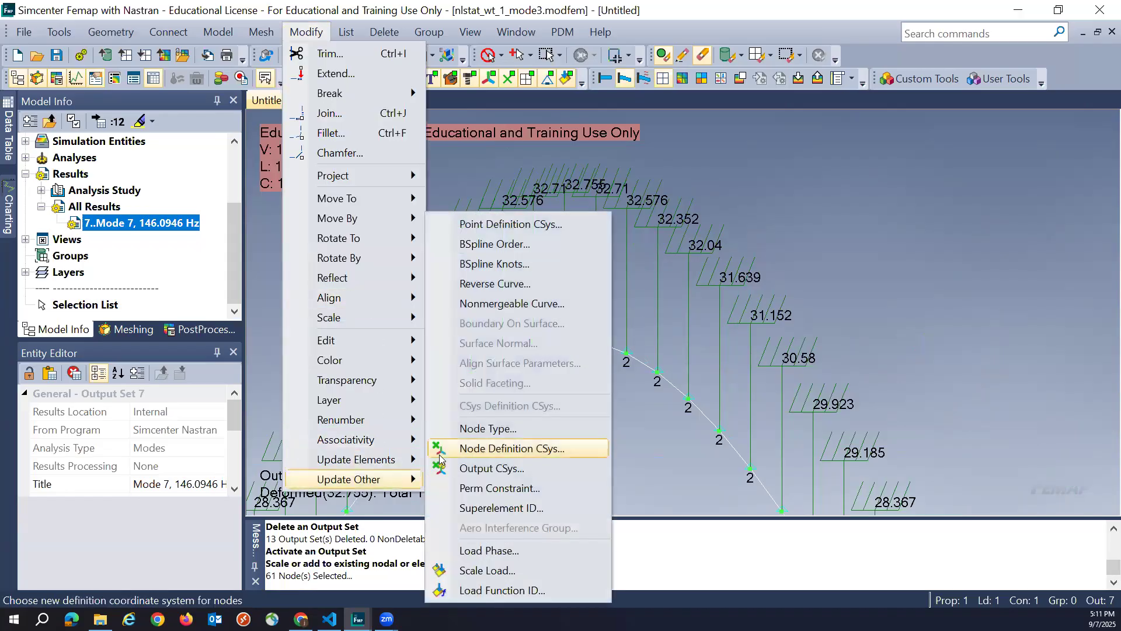
pyautogui.click(476, 574)
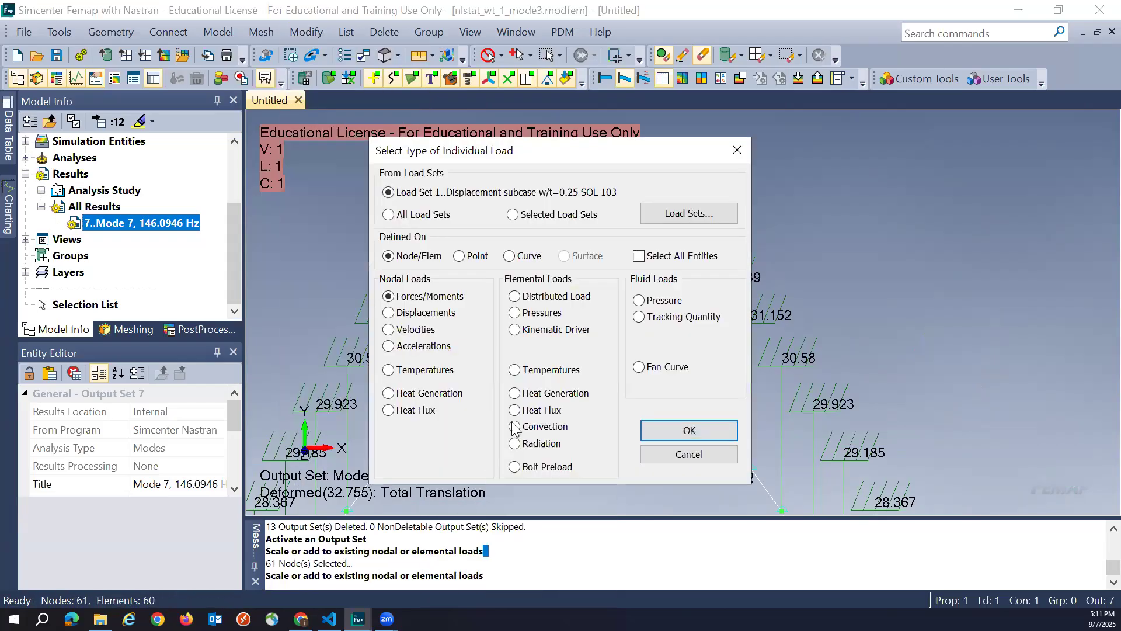
pyautogui.click(661, 430)
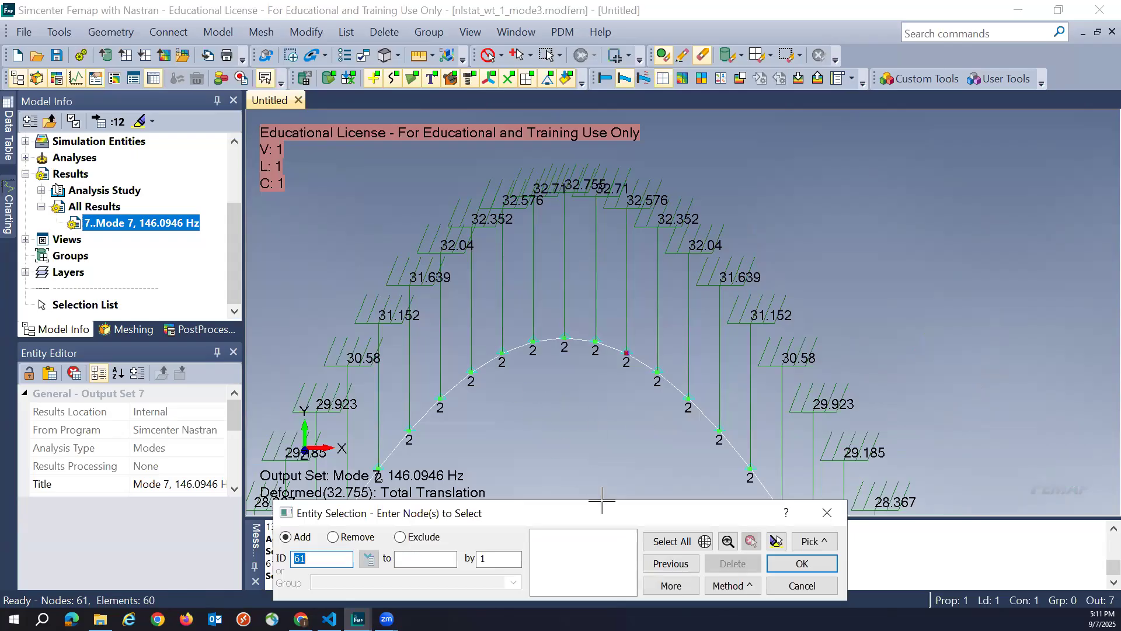
pyautogui.click(672, 541)
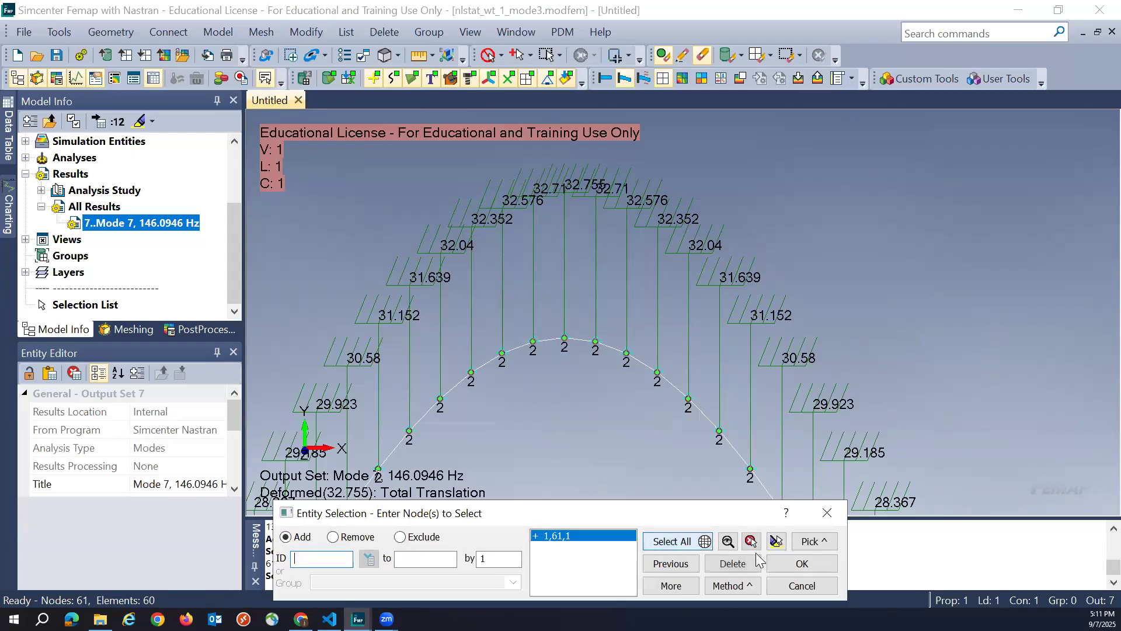
pyautogui.click(802, 563)
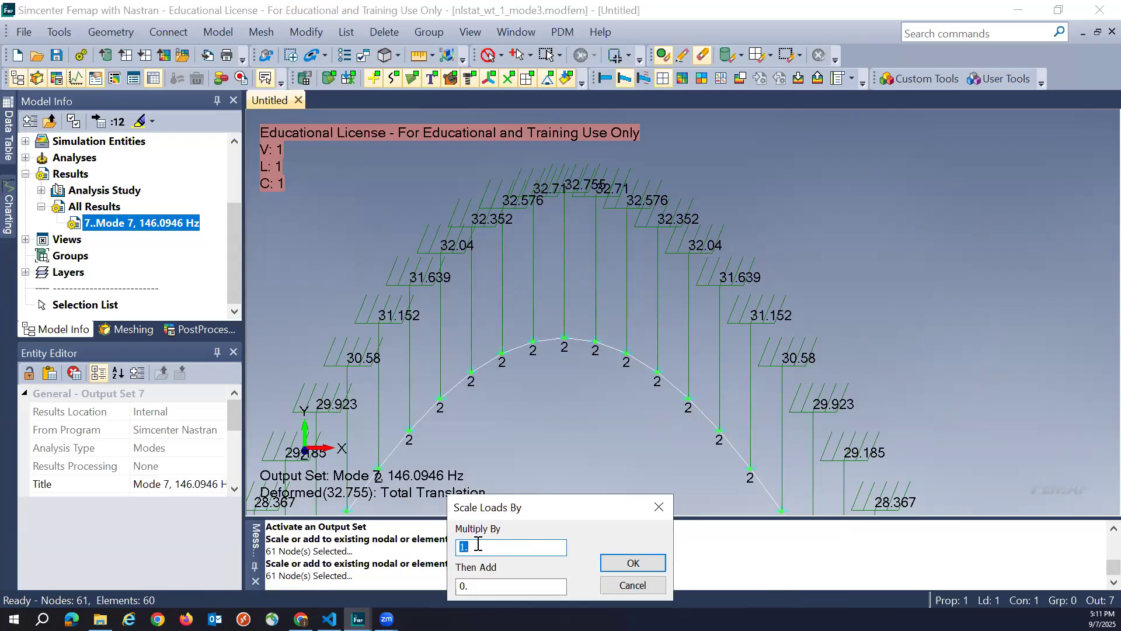
pyautogui.write('0.0012211732')
pyautogui.click(621, 565)
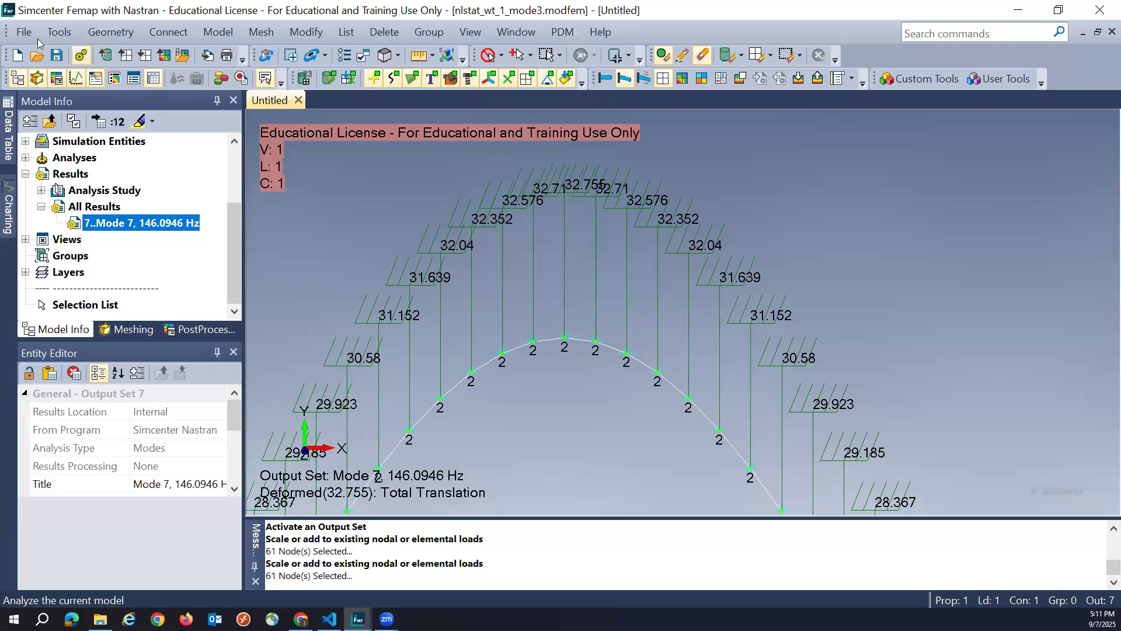
# - Fully rebuild and compact the model database
pyautogui.hotkey('alt', 'f')
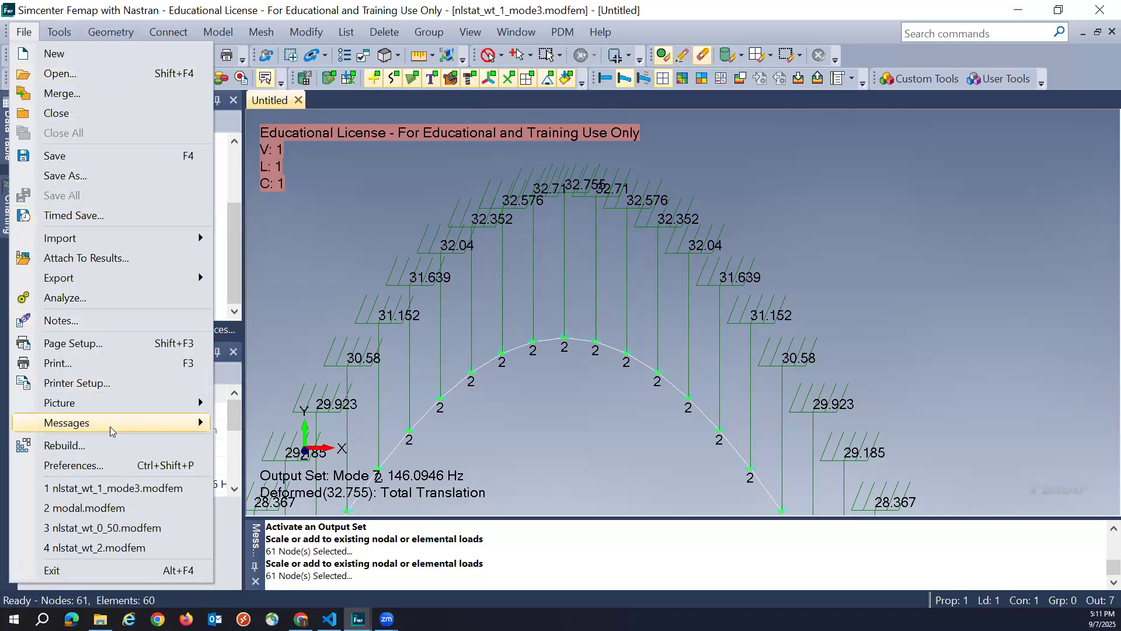
pyautogui.press('Return')
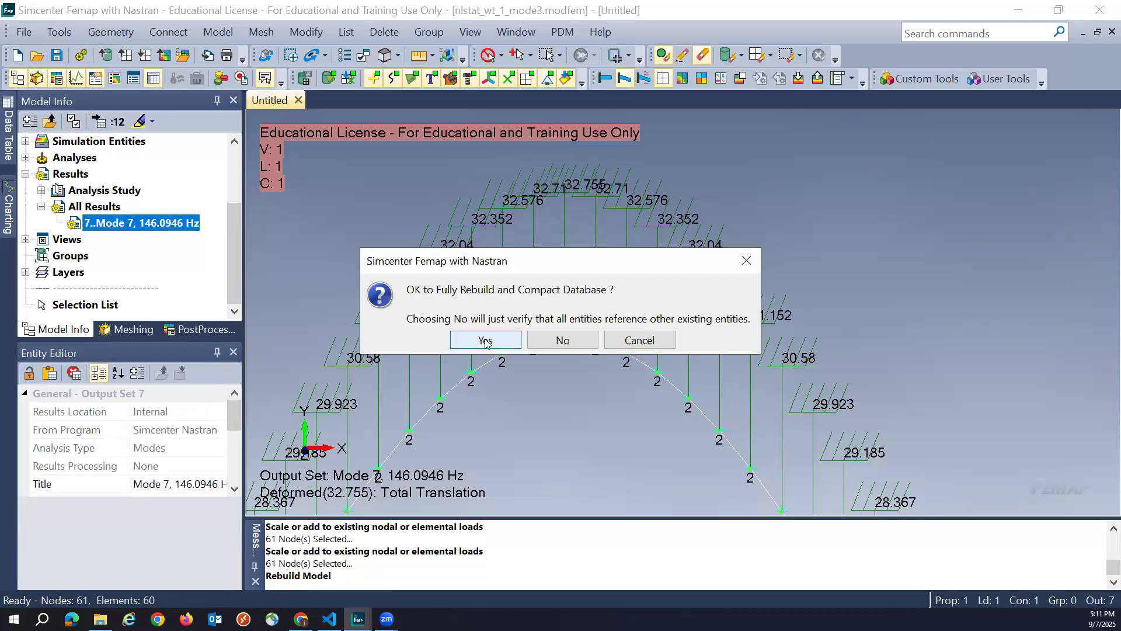
pyautogui.click(484, 339)
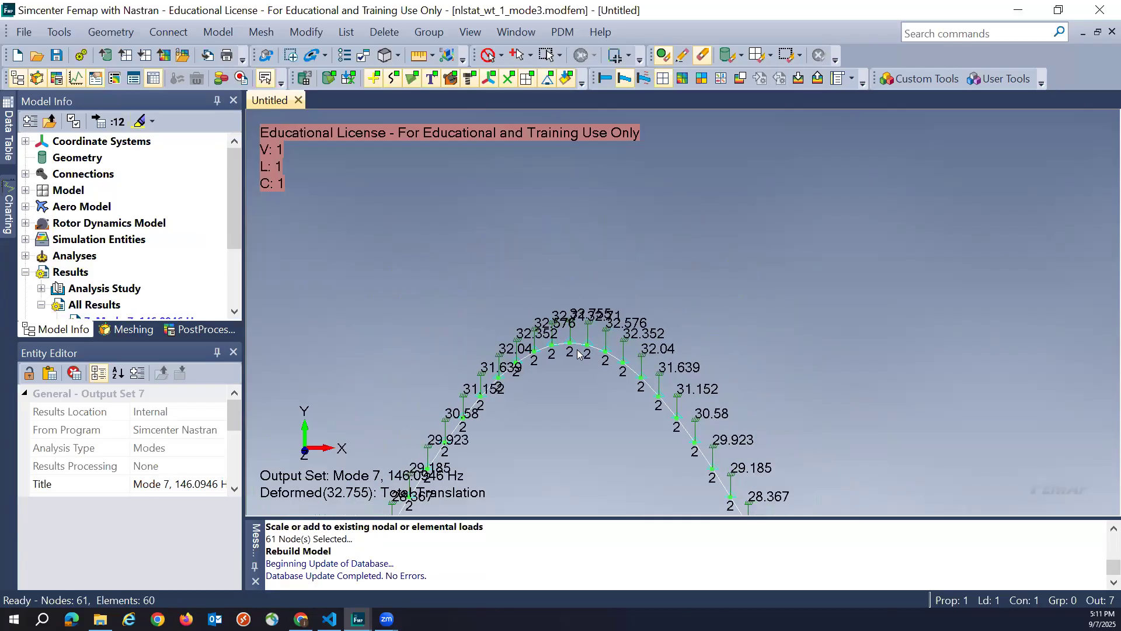
# - Scale the nodal displacement loads of Load Set 1 on all nodes, multiplying them by 0.0012211732
pyautogui.click(306, 32)
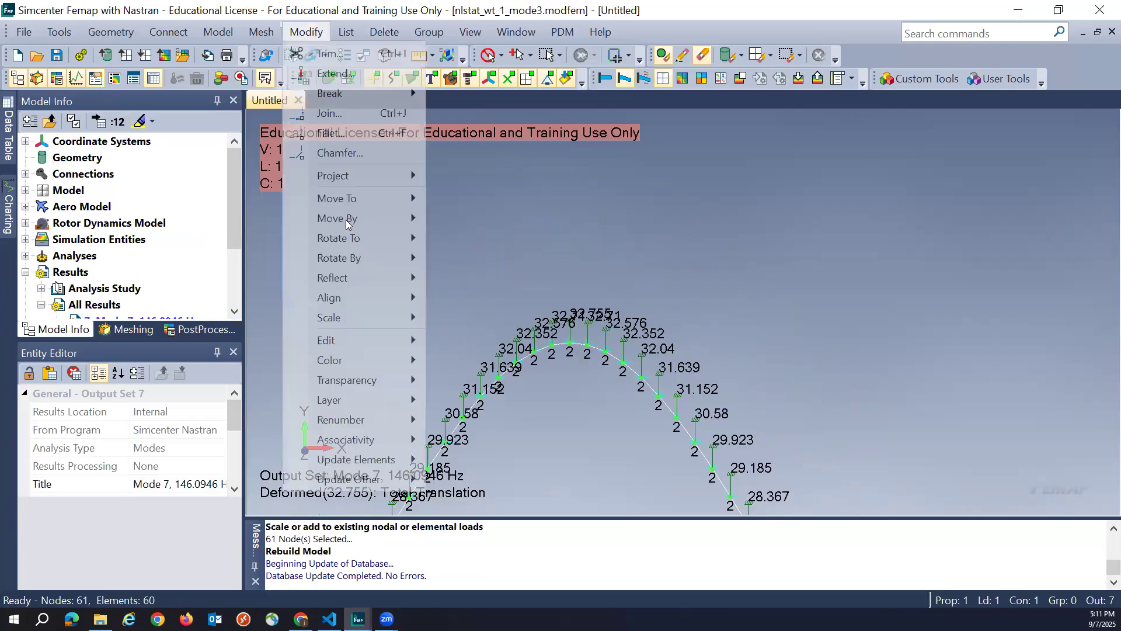
pyautogui.moveTo(347, 480)
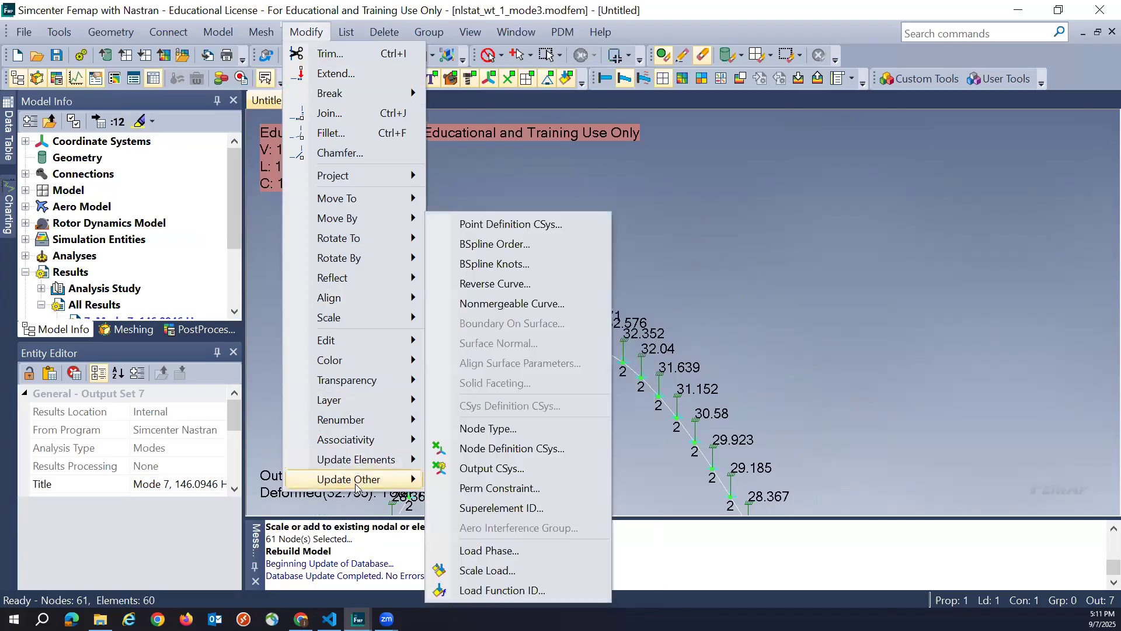
pyautogui.click(466, 569)
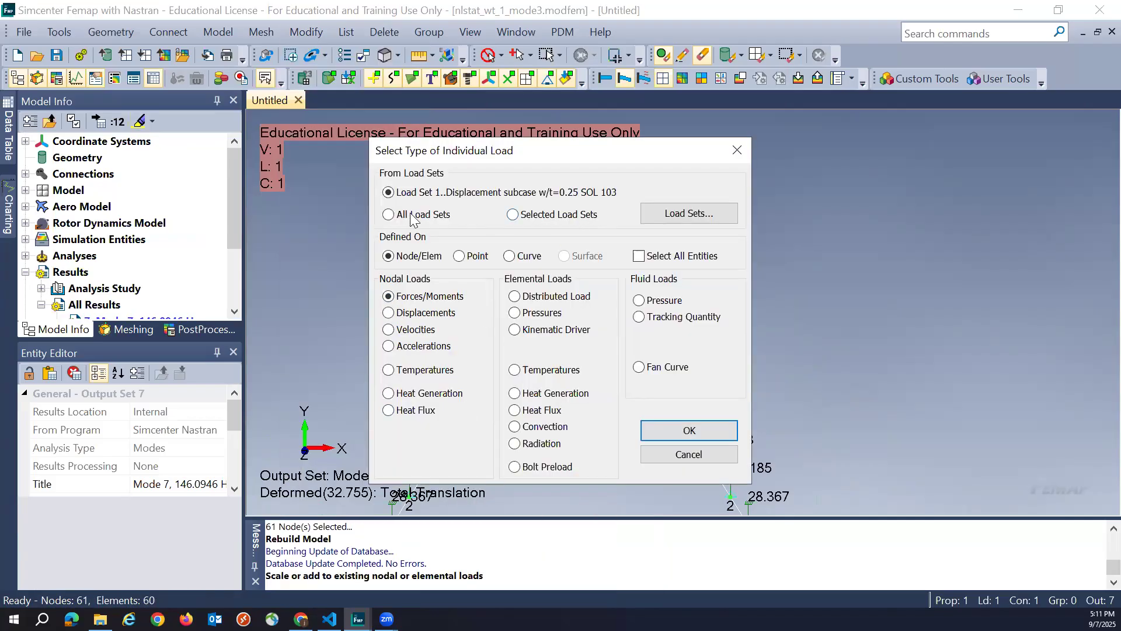
pyautogui.click(513, 216)
pyautogui.click(389, 195)
pyautogui.click(390, 314)
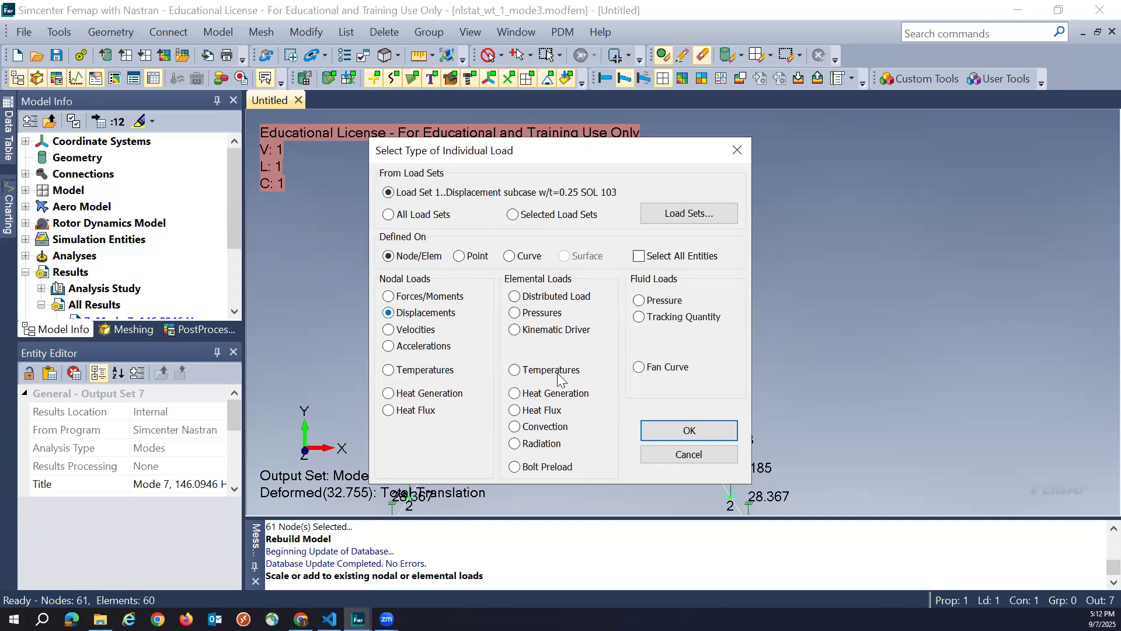
pyautogui.click(668, 437)
pyautogui.click(672, 541)
pyautogui.click(776, 563)
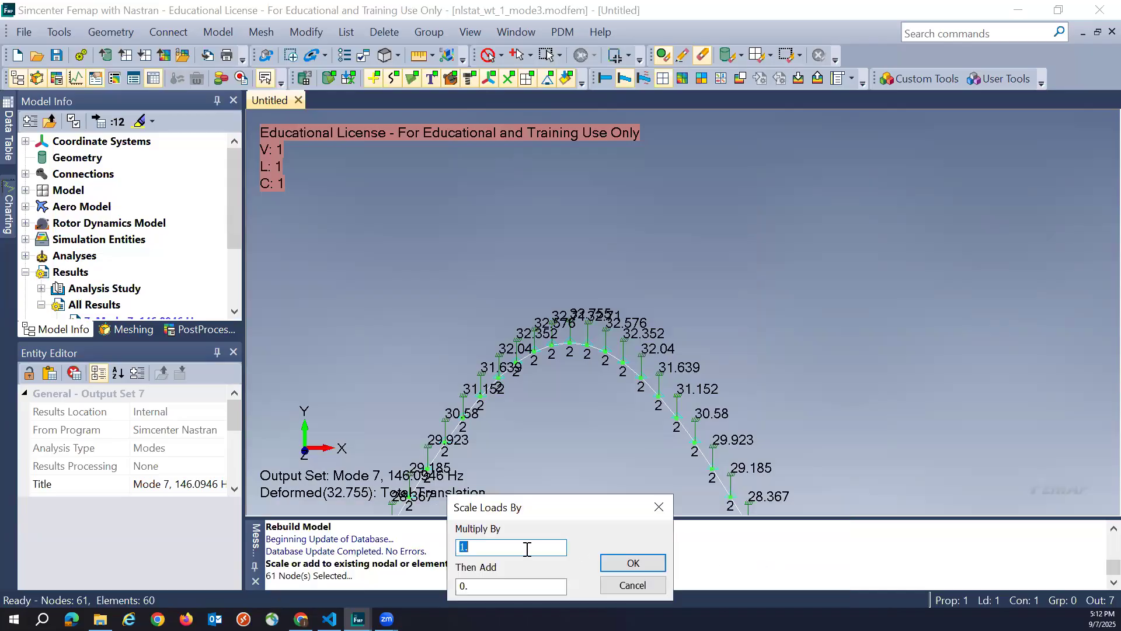
pyautogui.write('0.0012211732')
pyautogui.click(642, 563)
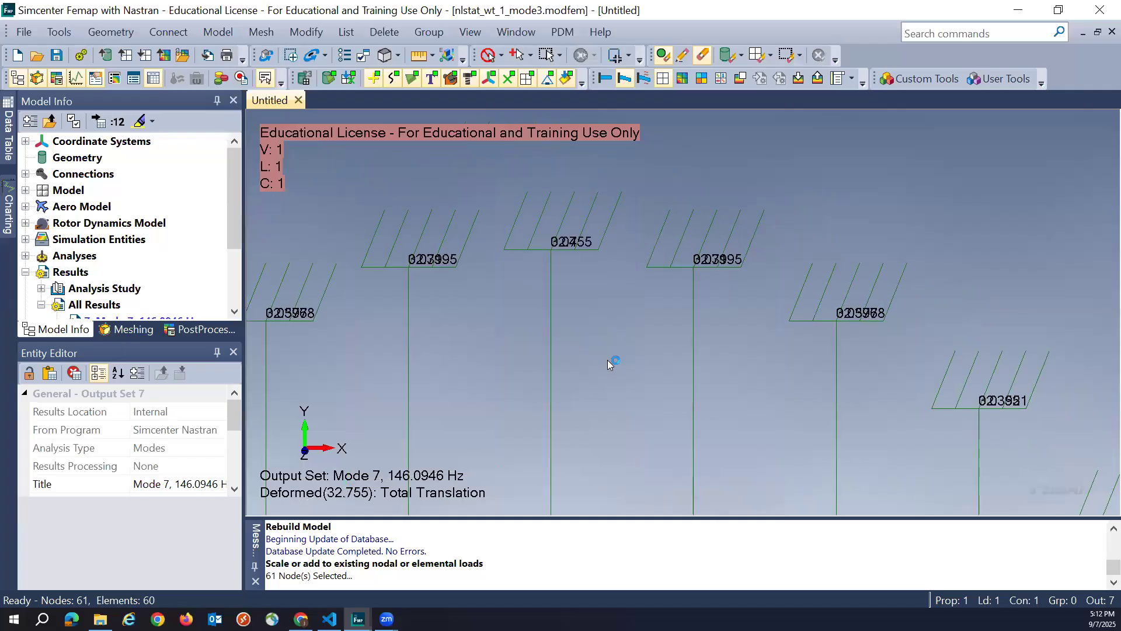
# - Rebuild and compact the database again after the displacement scaling, and inspect the scaled load labels along the whole beam
pyautogui.click(24, 34)
pyautogui.click(81, 447)
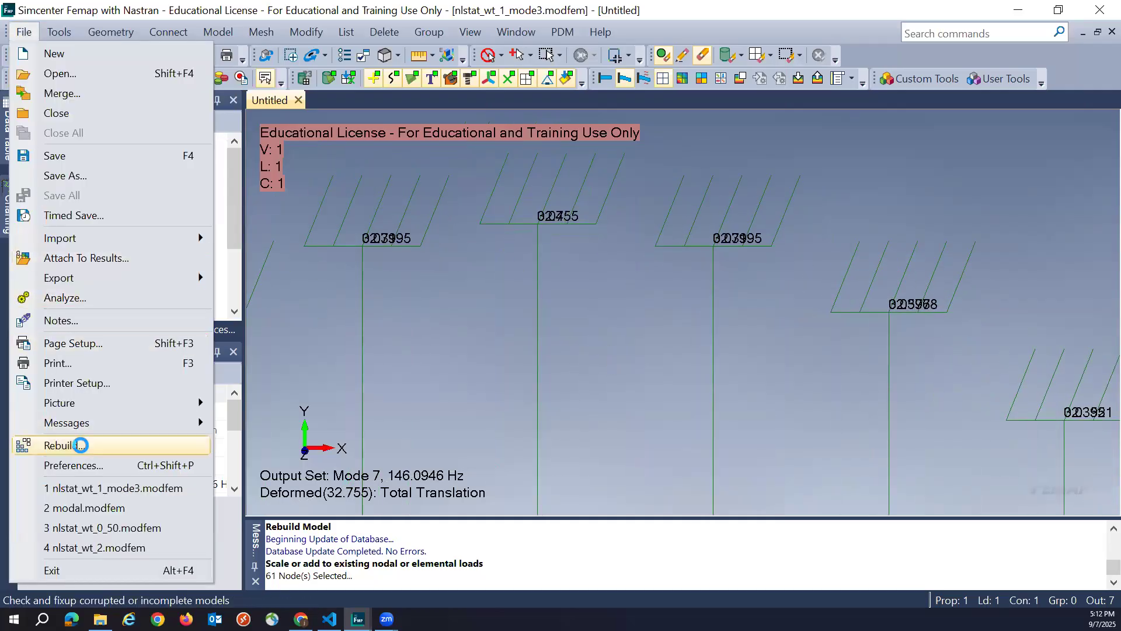
pyautogui.click(491, 344)
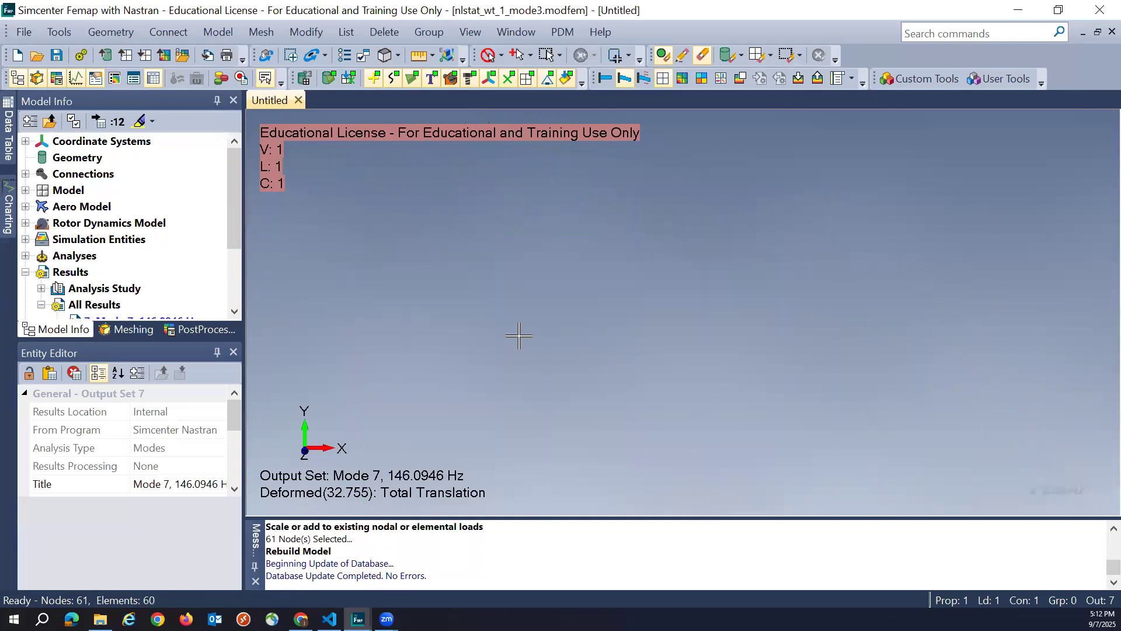
pyautogui.hotkey('ctrl', 'a')
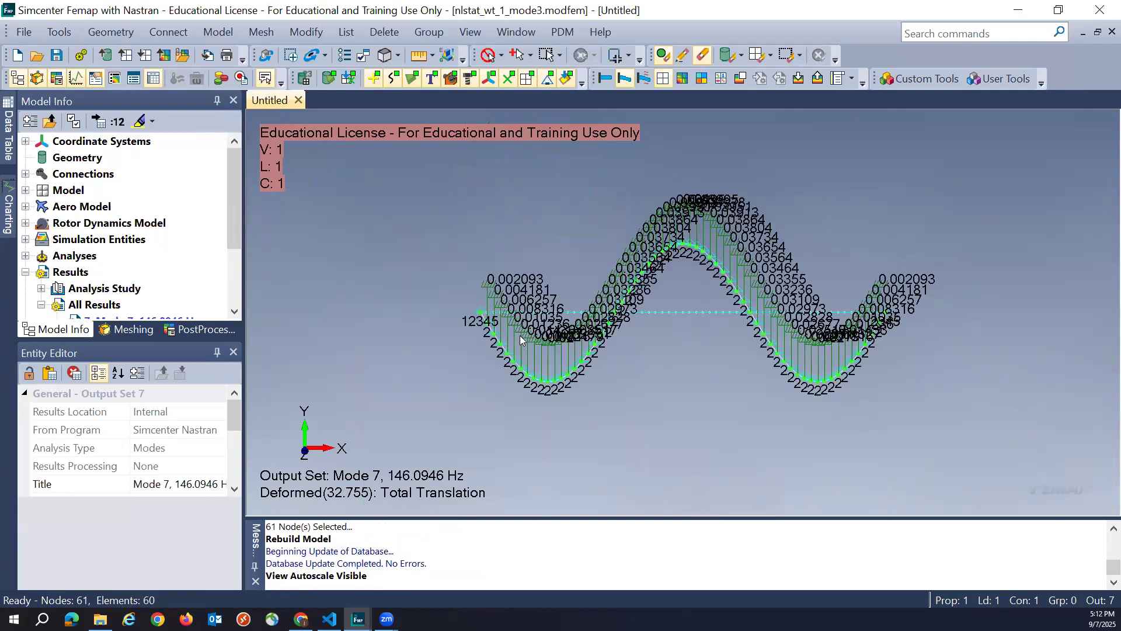
pyautogui.moveTo(626, 299)
pyautogui.mouseDown(button='middle')
pyautogui.moveTo(642, 301)
pyautogui.moveTo(630, 301)
pyautogui.mouseUp(button='middle')
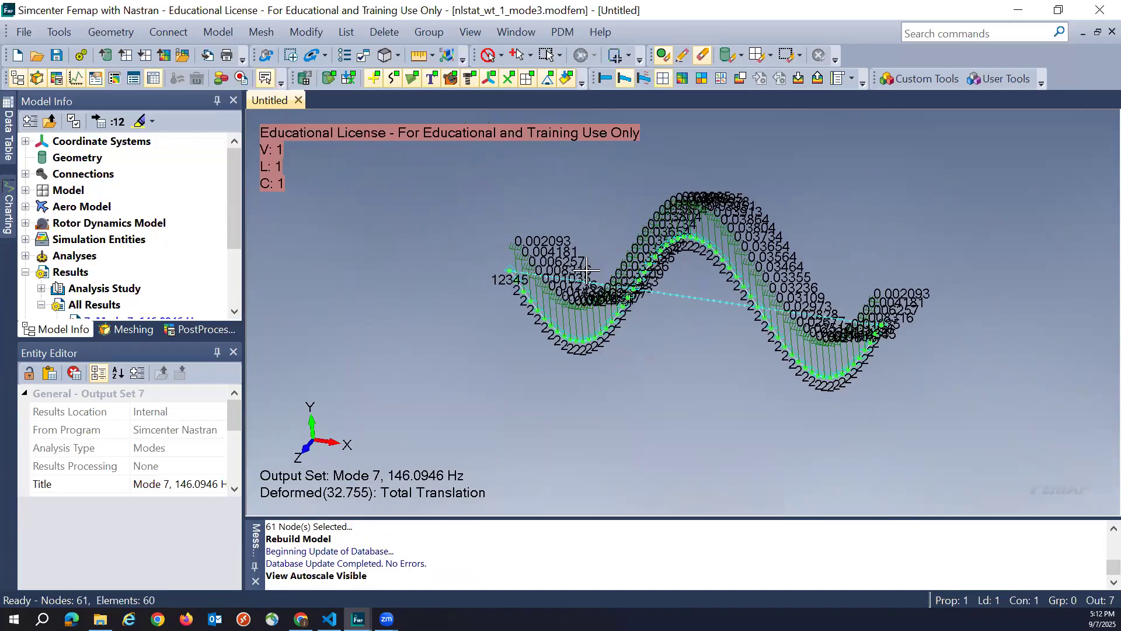
# - Orient the view to XY Top and examine the scaled displacement load labels around the beam's middle crest
pyautogui.press('F8')
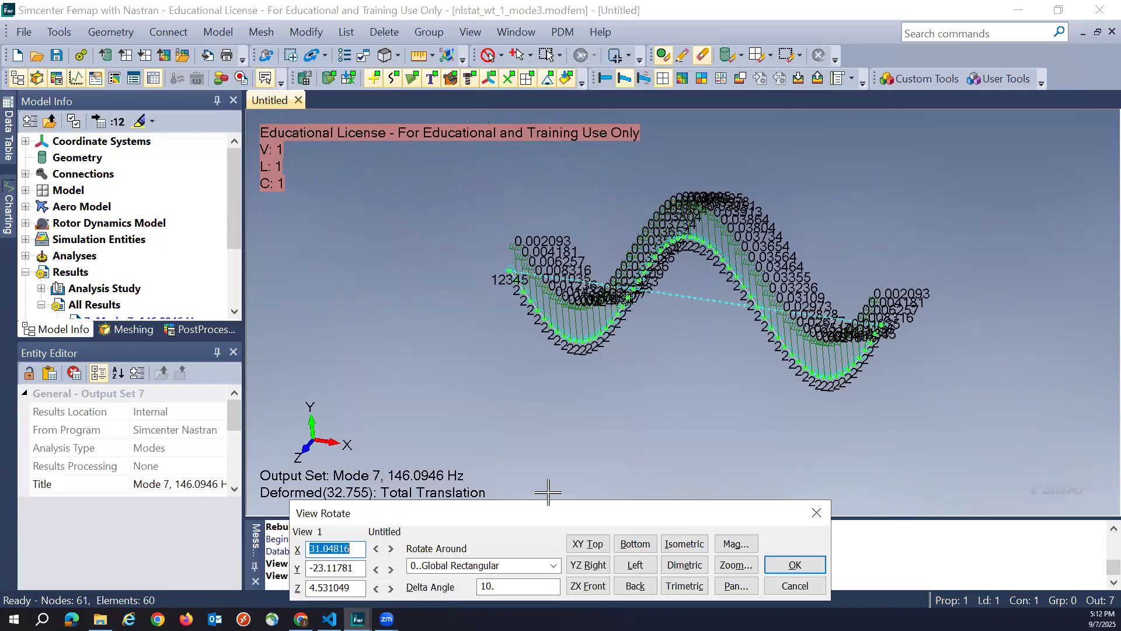
pyautogui.click(587, 543)
pyautogui.click(796, 565)
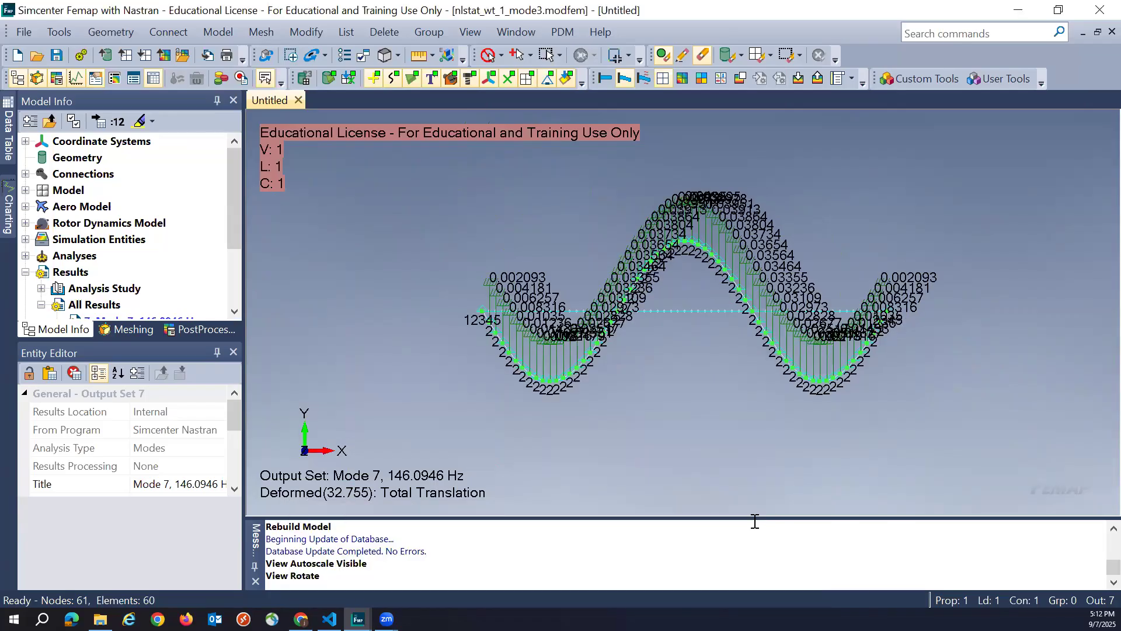
pyautogui.keyDown('ctrl'); pyautogui.moveTo(729, 380); pyautogui.dragTo(609, 446, button='middle'); pyautogui.keyUp('ctrl')
pyautogui.scroll(-2, 627, 448)
pyautogui.scroll(7, 627, 448)
pyautogui.keyDown('ctrl'); pyautogui.moveTo(523, 350); pyautogui.dragTo(553, 402, button='middle'); pyautogui.keyUp('ctrl')
pyautogui.scroll(6, 553, 401)
pyautogui.keyDown('ctrl'); pyautogui.moveTo(545, 278); pyautogui.dragTo(542, 453, button='middle'); pyautogui.keyUp('ctrl')
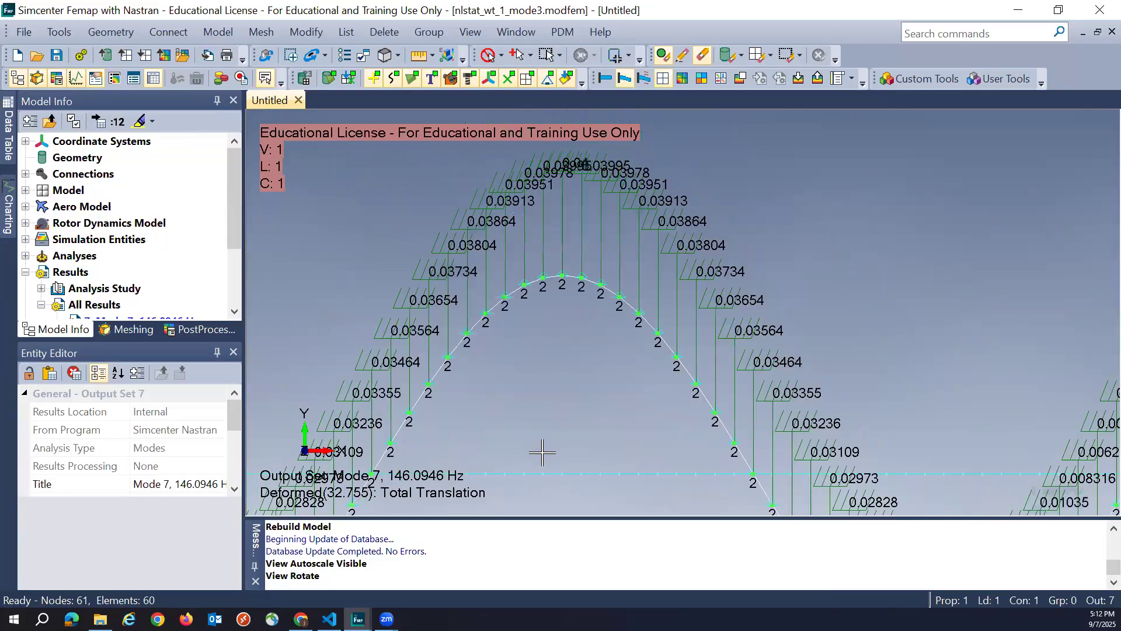
pyautogui.scroll(6, 544, 448)
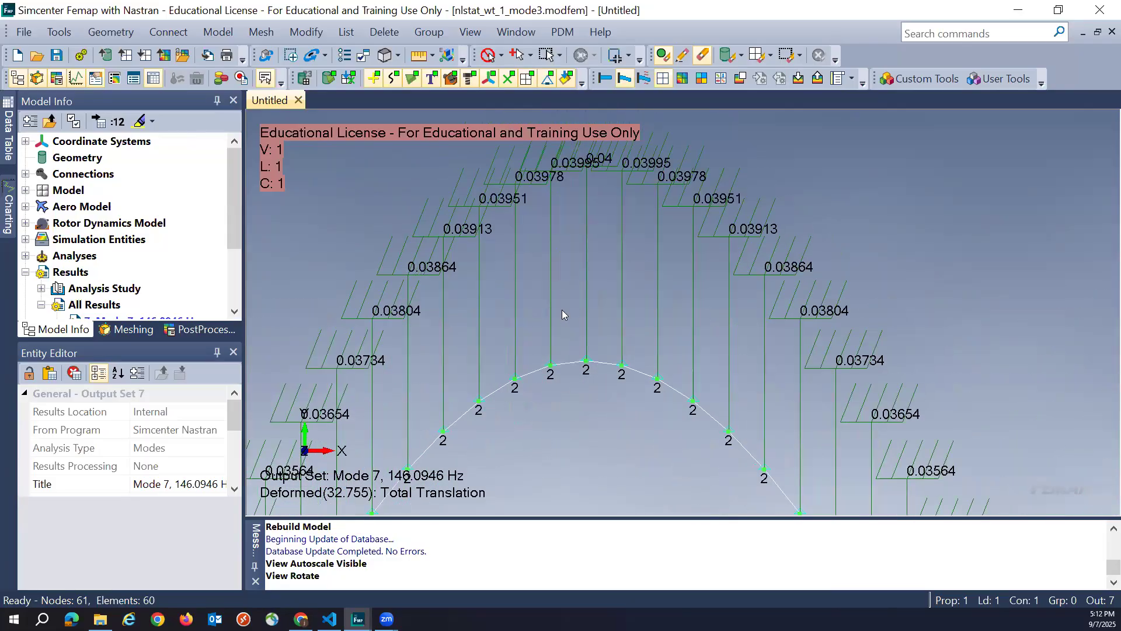
pyautogui.scroll(1, 562, 310)
pyautogui.keyDown('ctrl'); pyautogui.moveTo(587, 267); pyautogui.dragTo(585, 319, button='middle'); pyautogui.keyUp('ctrl')
pyautogui.scroll(1, 585, 319)
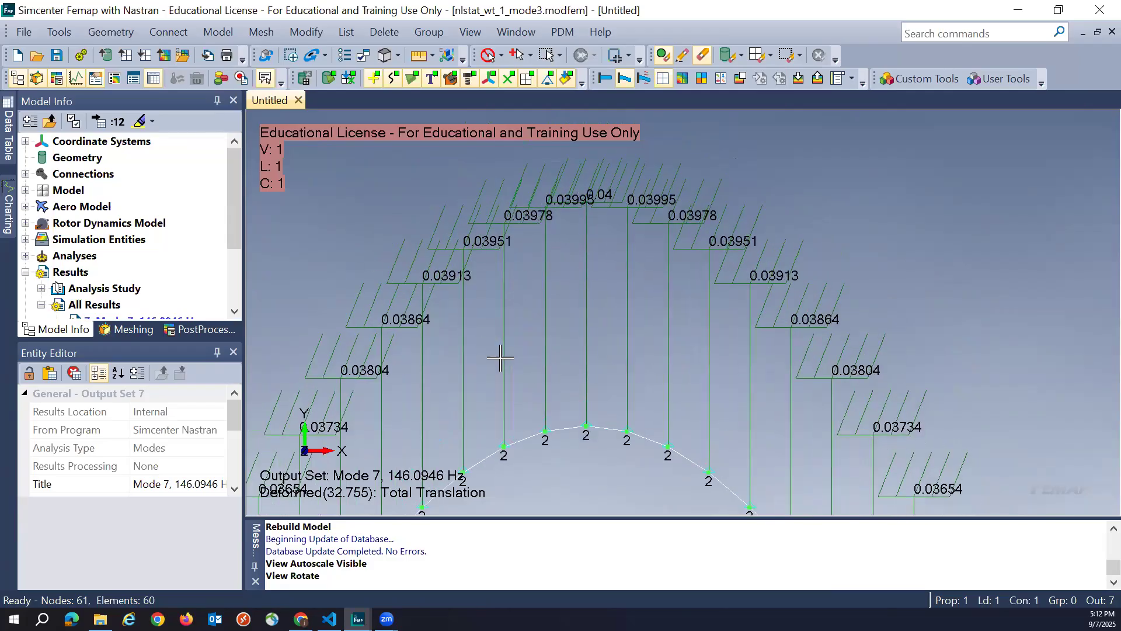
pyautogui.scroll(-8, 500, 357)
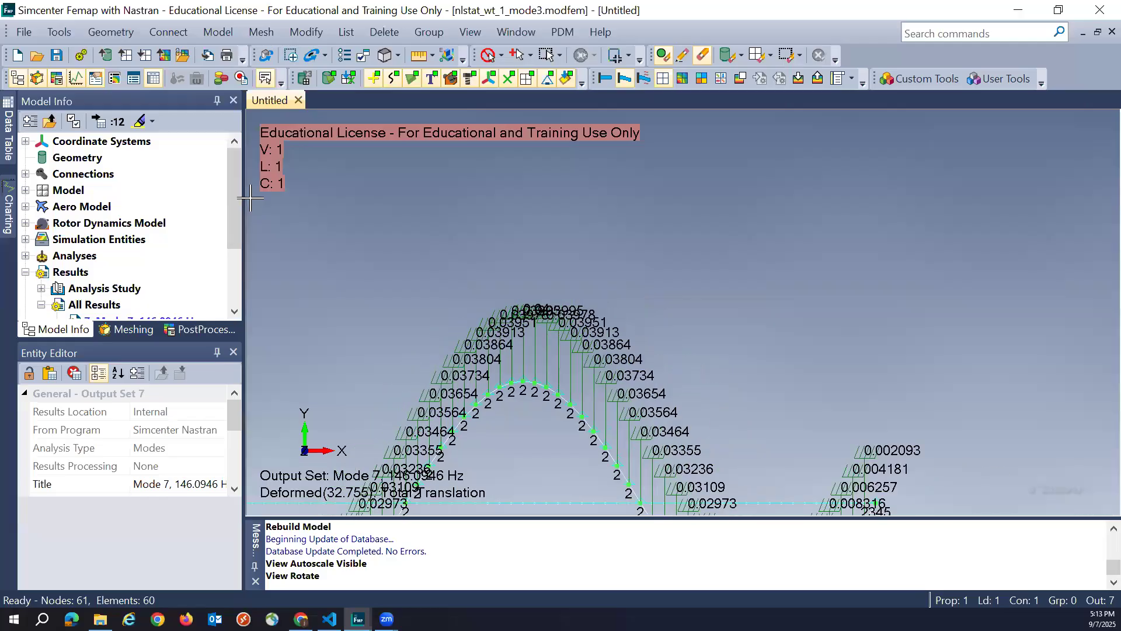
# - Find the load set "Displacement subcase w/t=0.25 SOL 103" among the model's loads and activate it
pyautogui.click(25, 190)
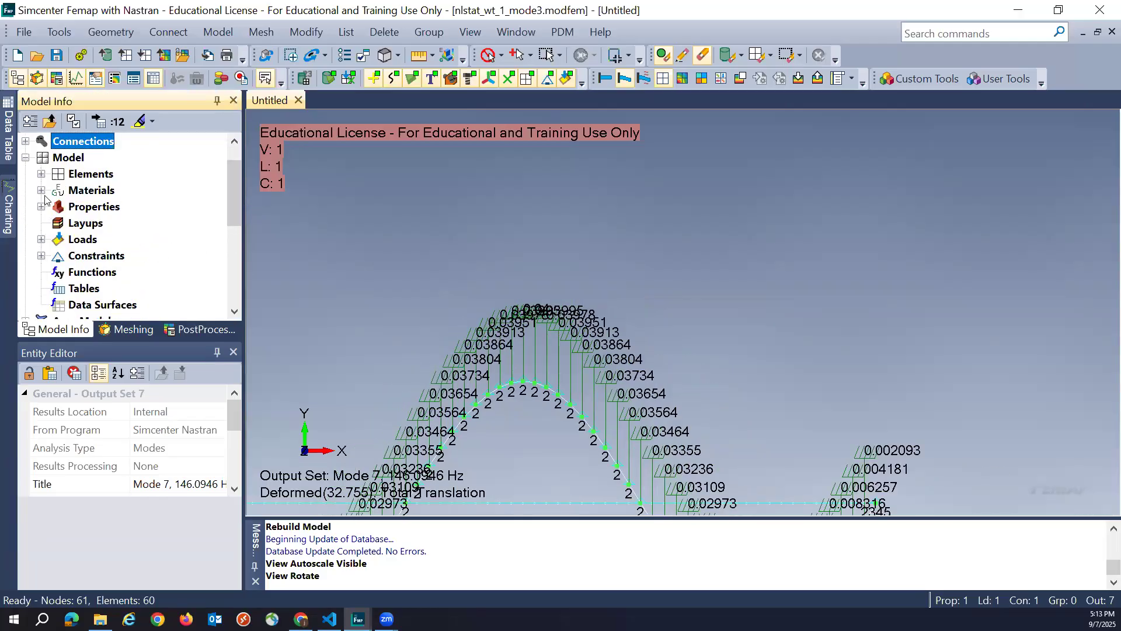
pyautogui.click(41, 240)
pyautogui.click(117, 257)
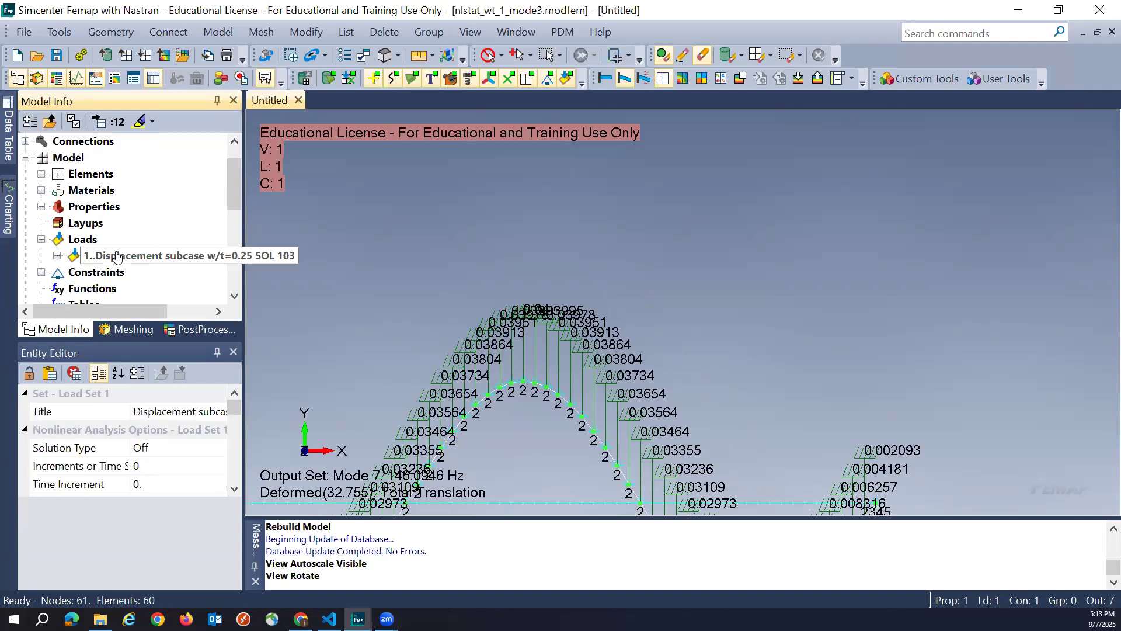
pyautogui.doubleClick(170, 239)
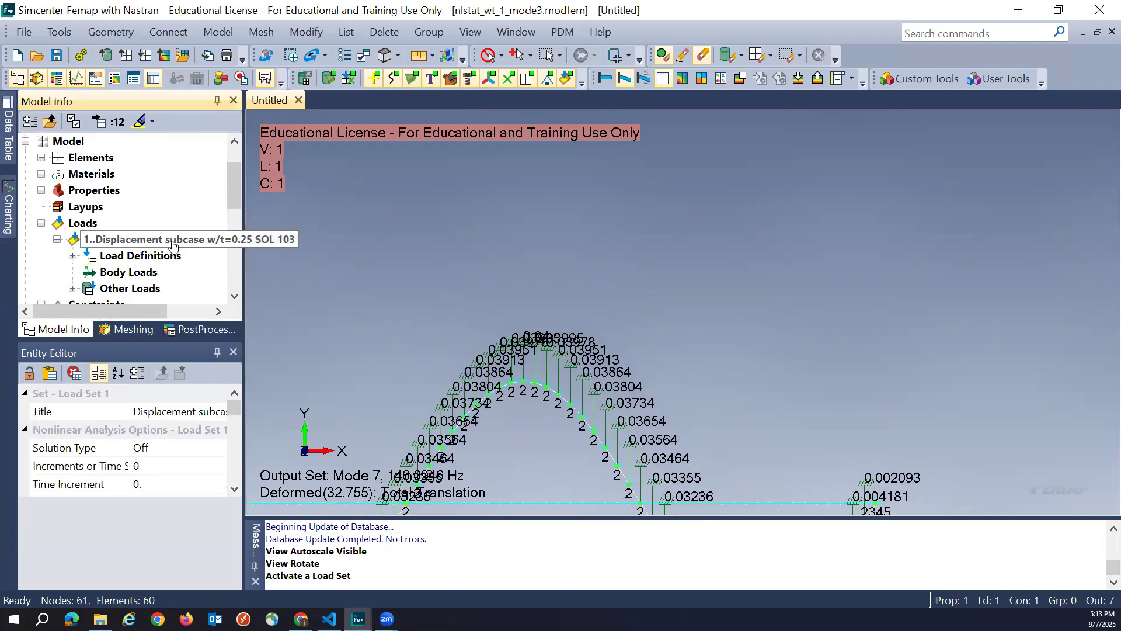
pyautogui.doubleClick(173, 245)
pyautogui.rightClick(173, 245)
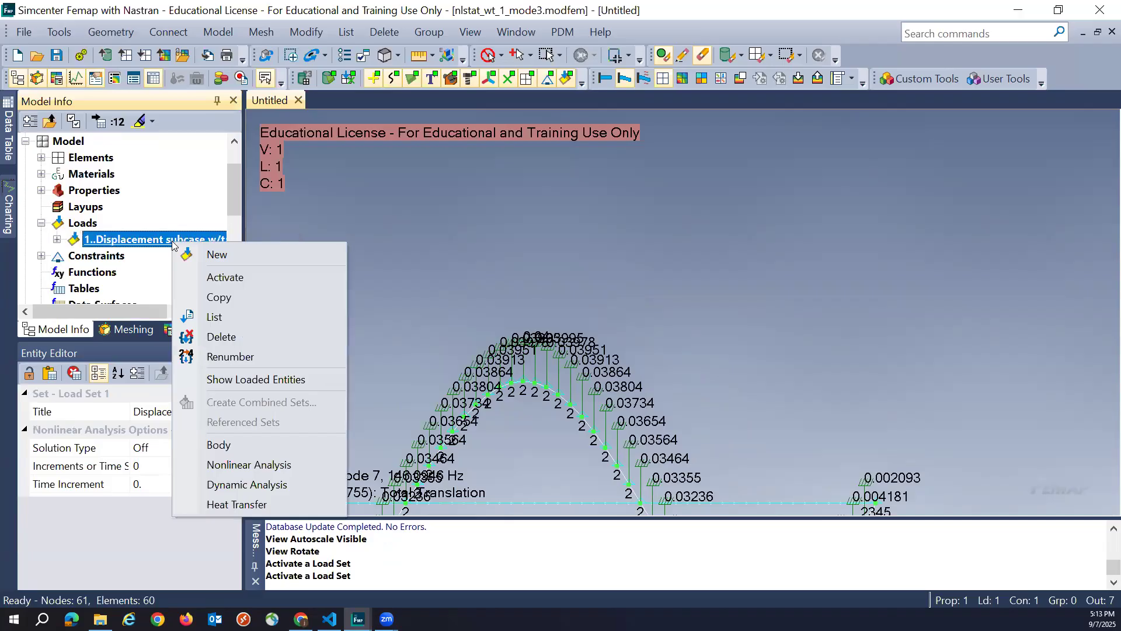
pyautogui.doubleClick(202, 239)
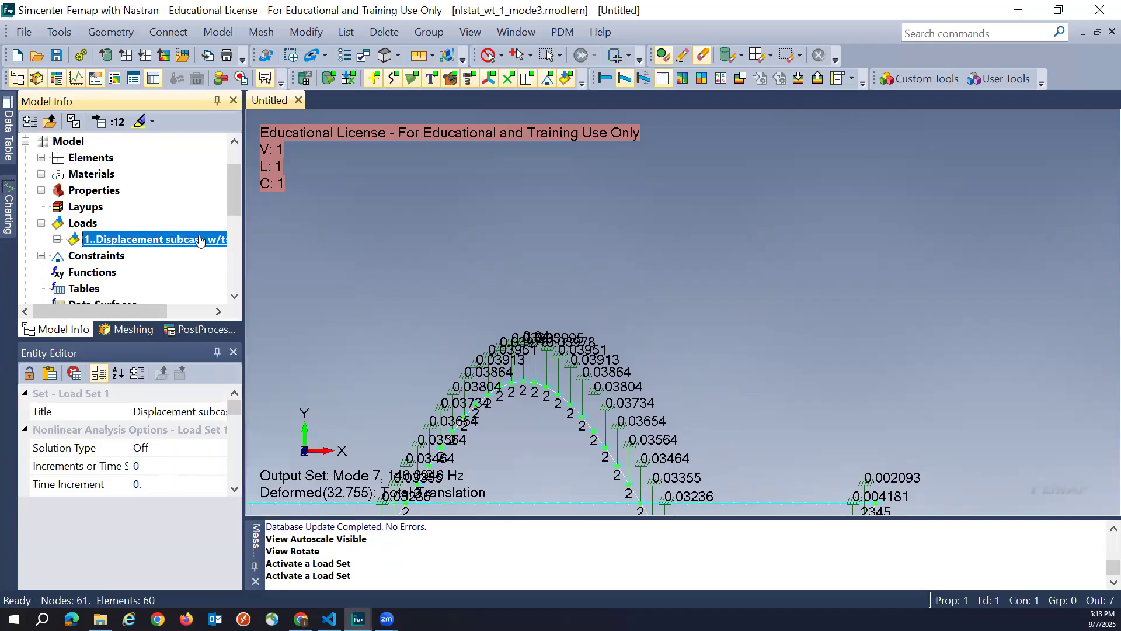
pyautogui.doubleClick(205, 240)
pyautogui.doubleClick(213, 239)
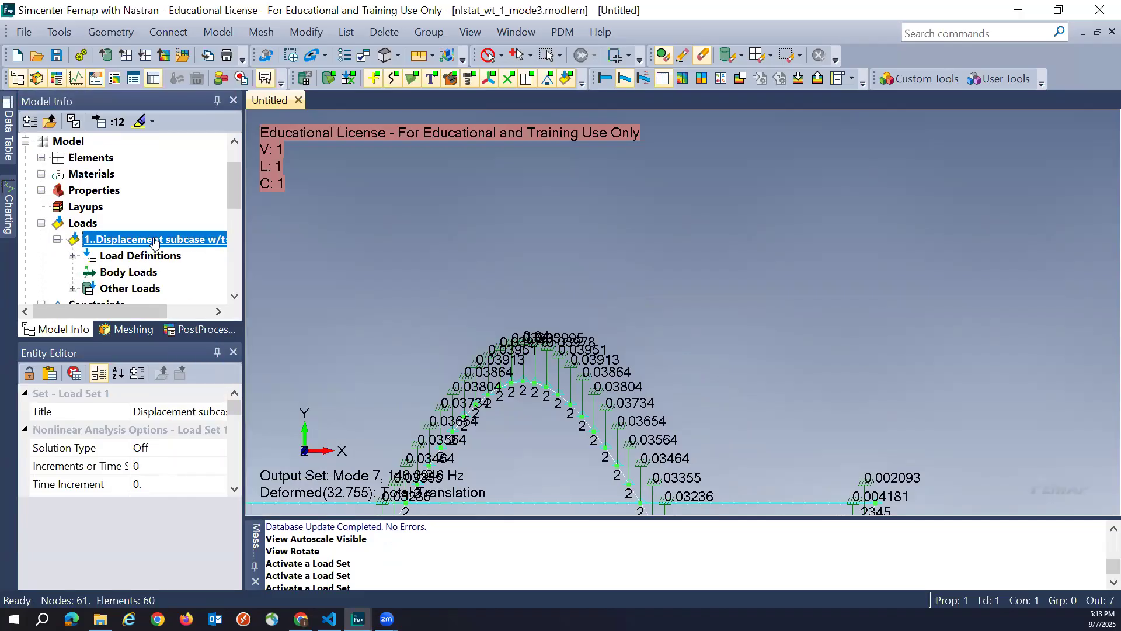
pyautogui.doubleClick(99, 240)
pyautogui.doubleClick(103, 240)
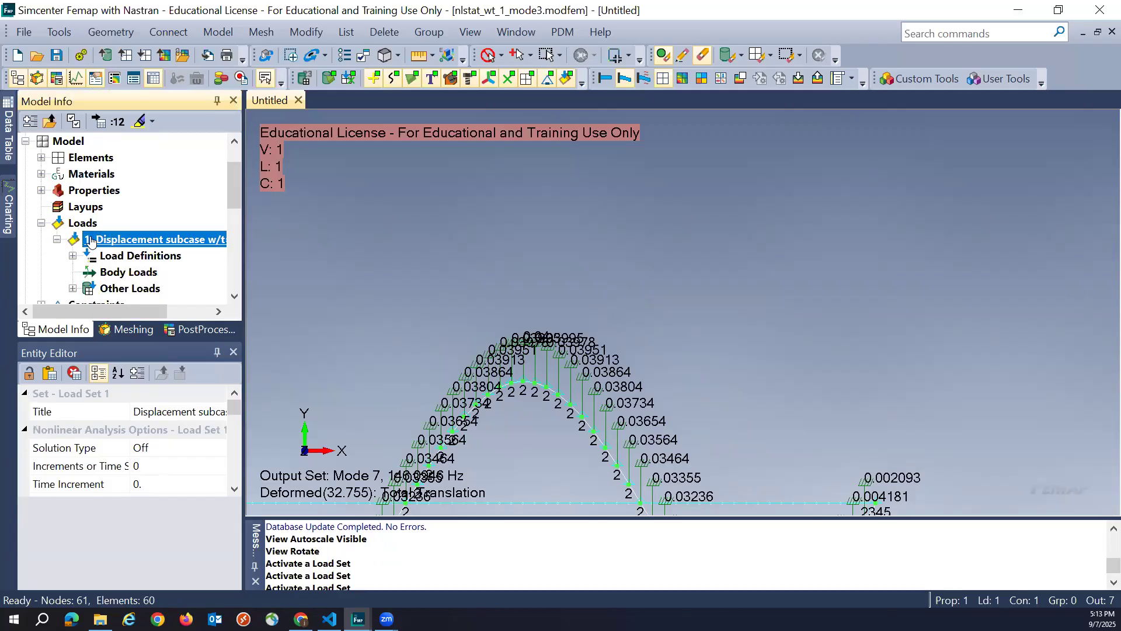
pyautogui.doubleClick(104, 240)
pyautogui.doubleClick(183, 243)
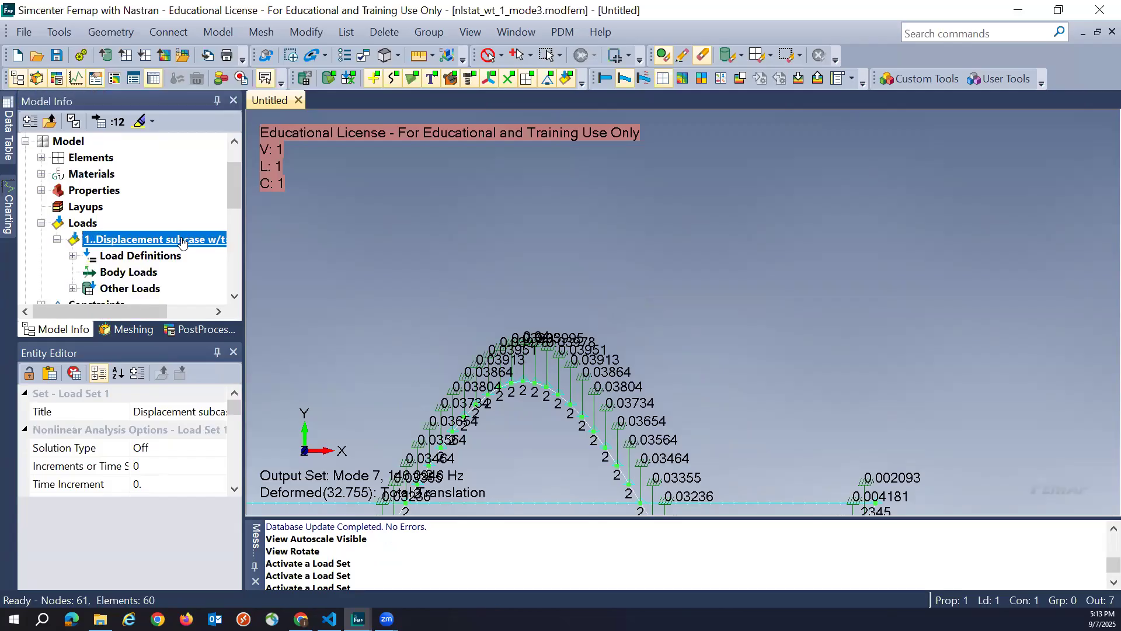
pyautogui.doubleClick(221, 245)
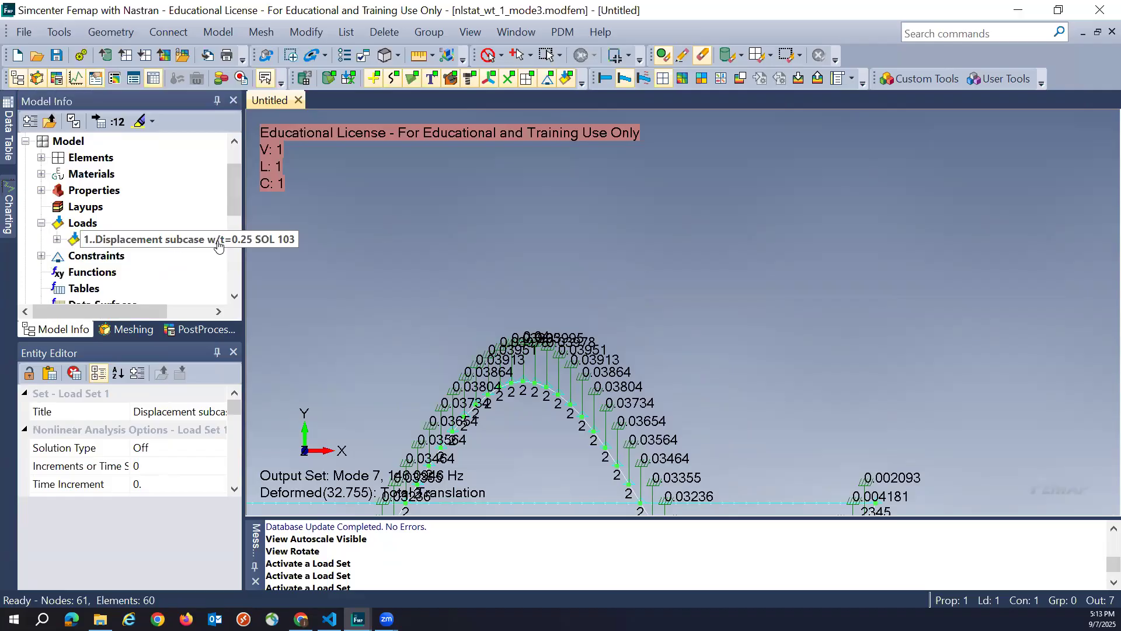
pyautogui.doubleClick(219, 243)
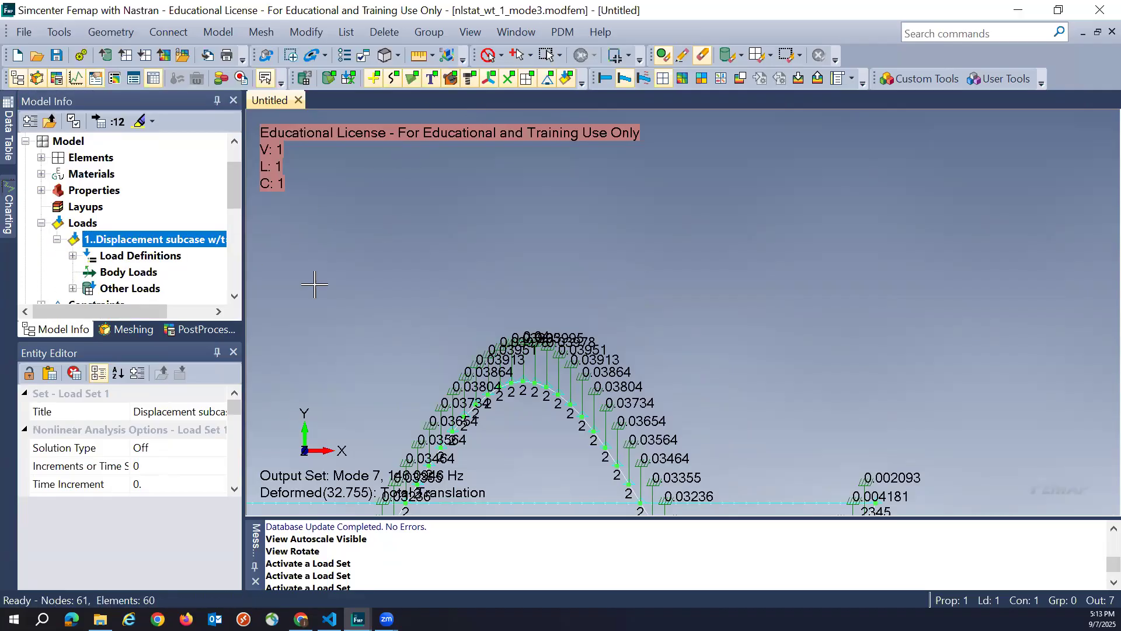
pyautogui.scroll(2, 489, 299)
pyautogui.scroll(-7, 489, 299)
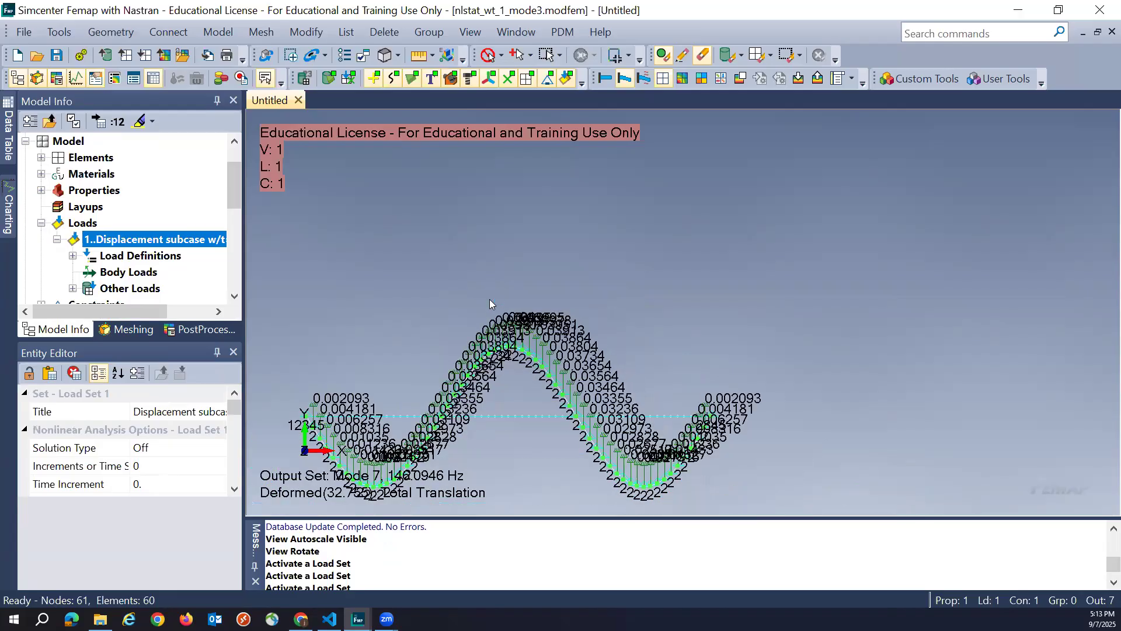
# - Create a new Simcenter Nastran analysis set of type 10..Nonlinear Static, using the integrated solver, and continue to its executive options
pyautogui.moveTo(237, 195); pyautogui.dragTo(216, 272)
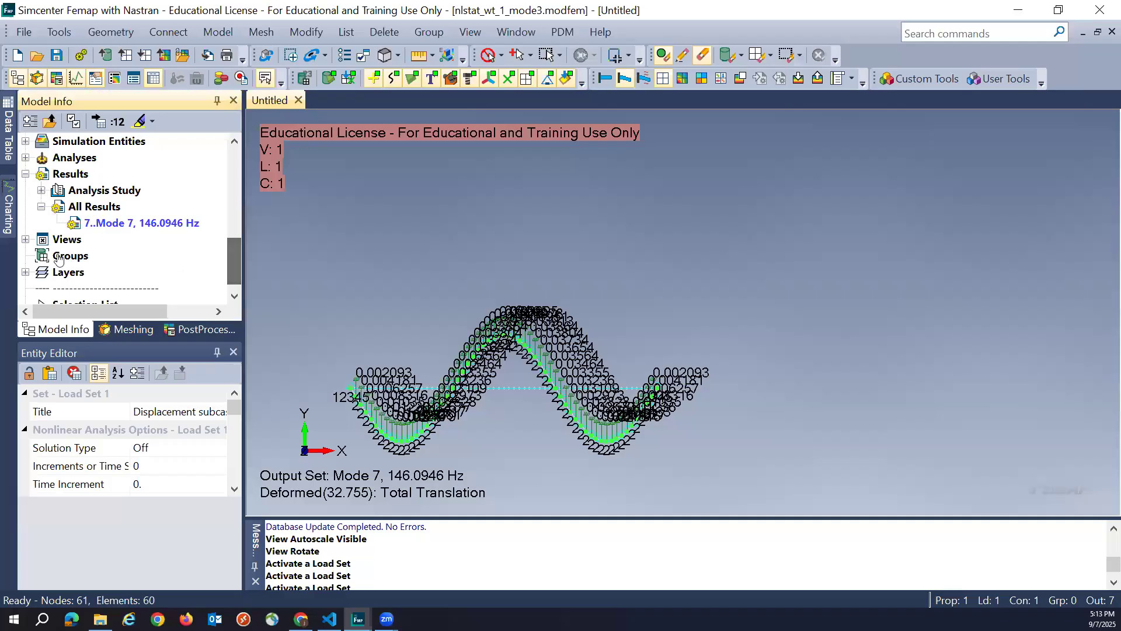
pyautogui.scroll(1, 70, 255)
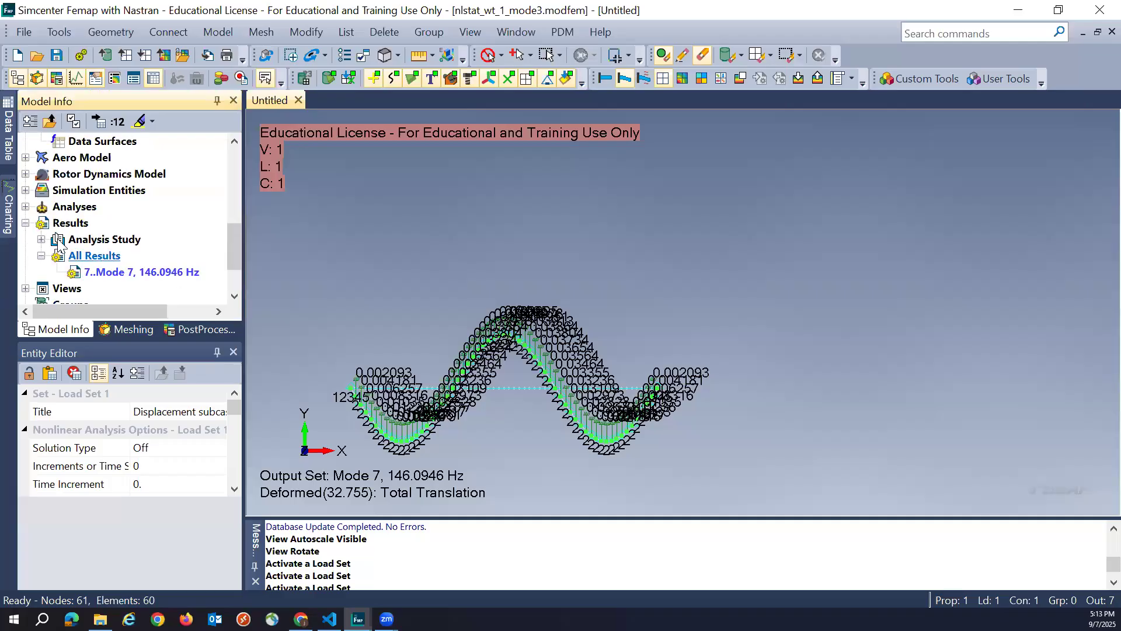
pyautogui.click(25, 206)
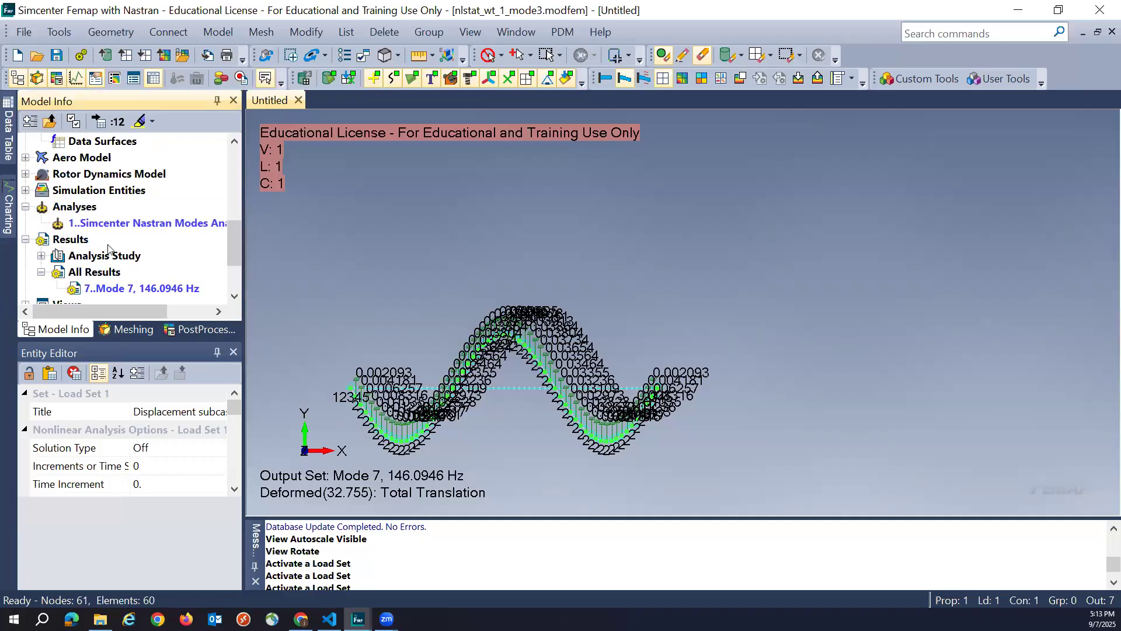
pyautogui.click(155, 227)
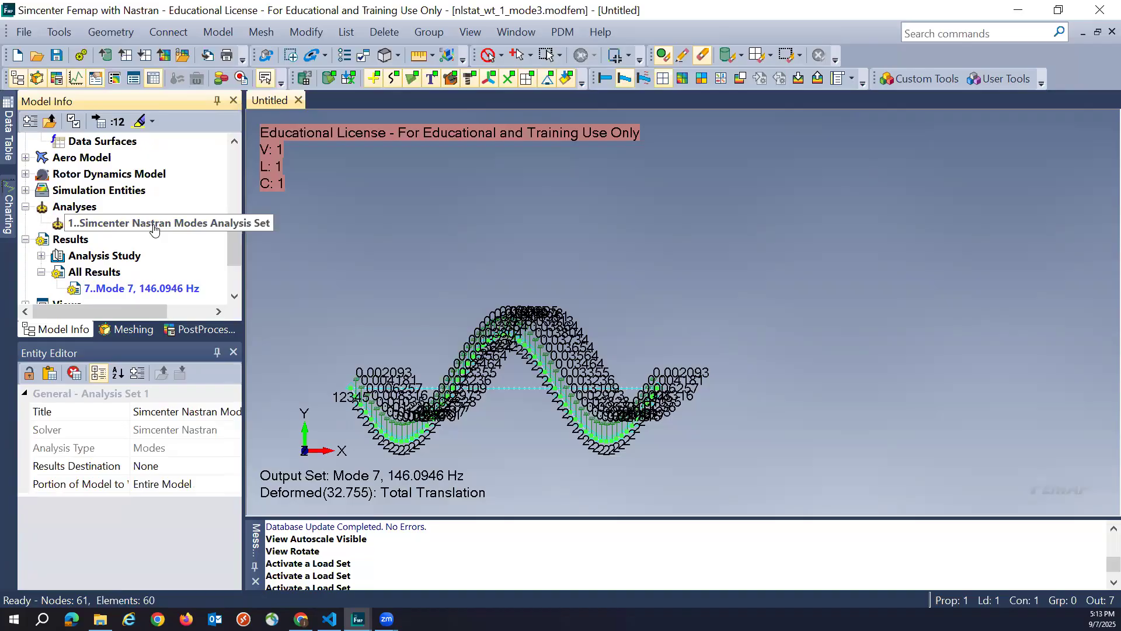
pyautogui.rightClick(77, 208)
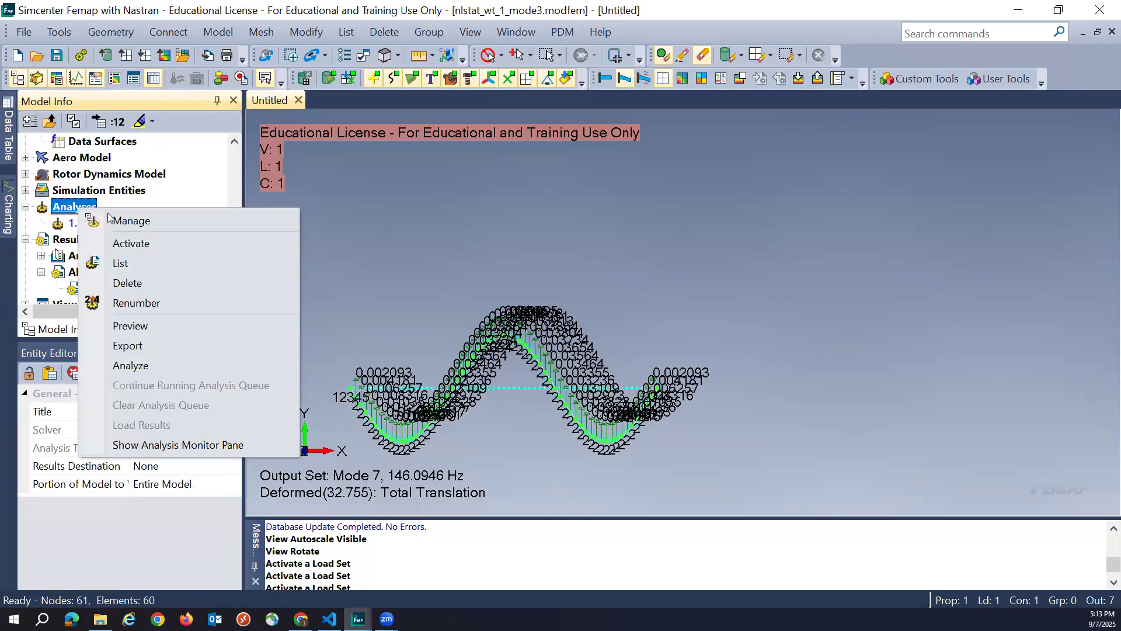
pyautogui.click(135, 220)
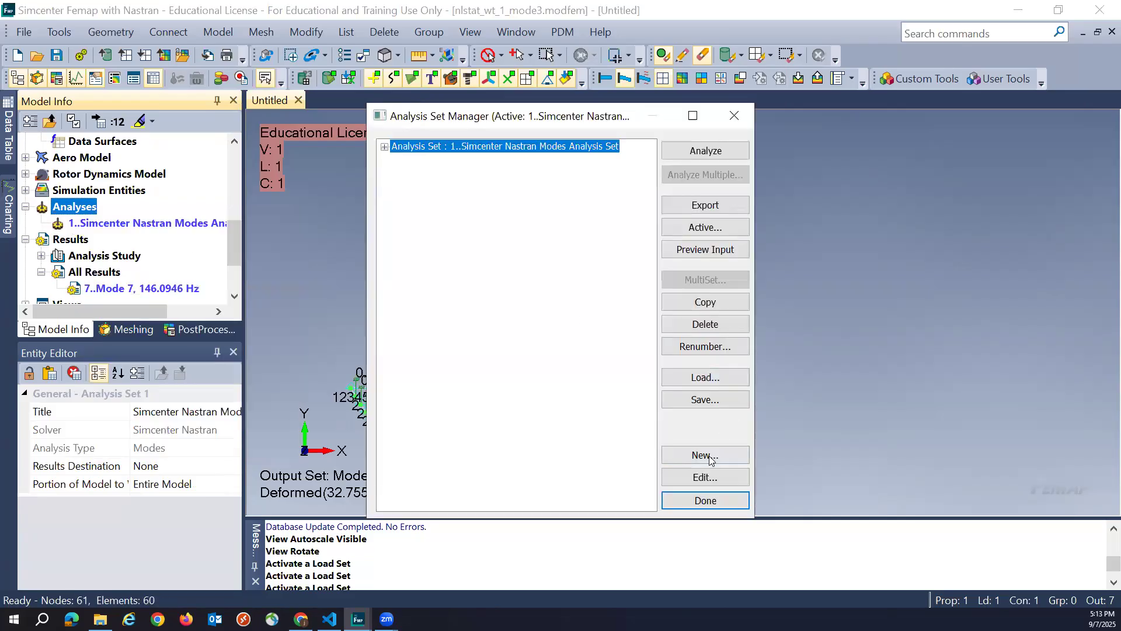
pyautogui.click(710, 454)
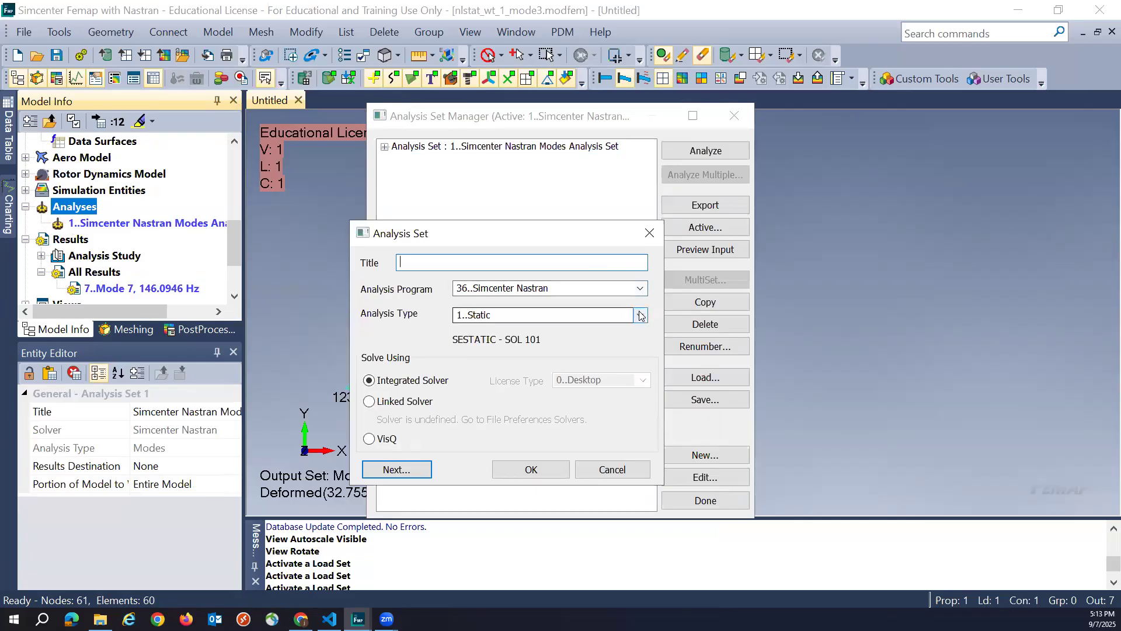
pyautogui.click(640, 315)
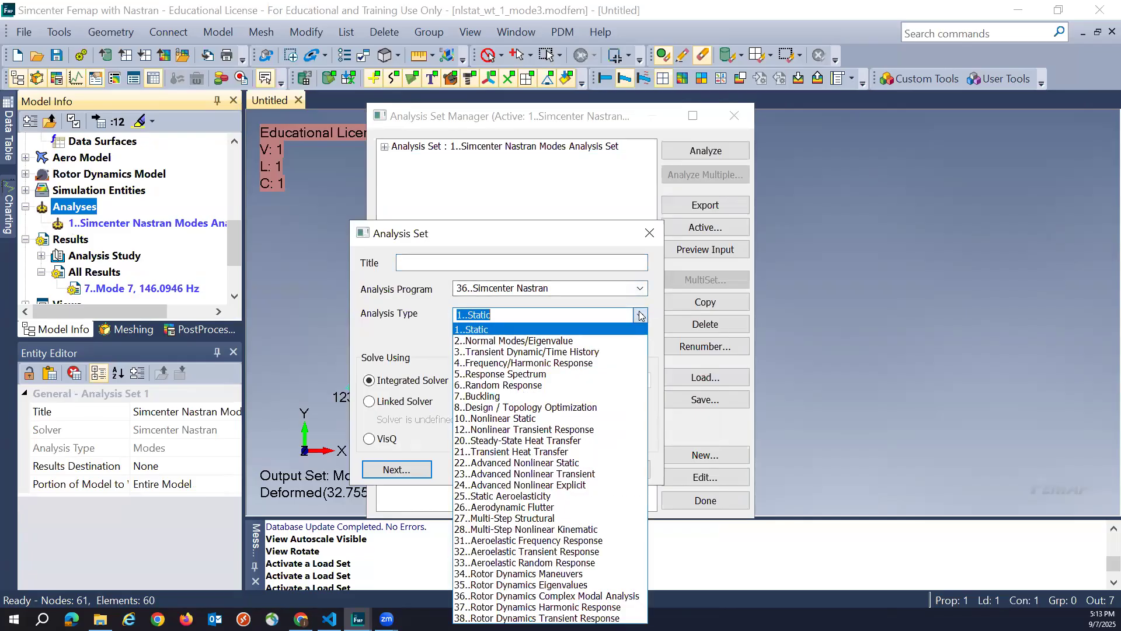
pyautogui.click(561, 418)
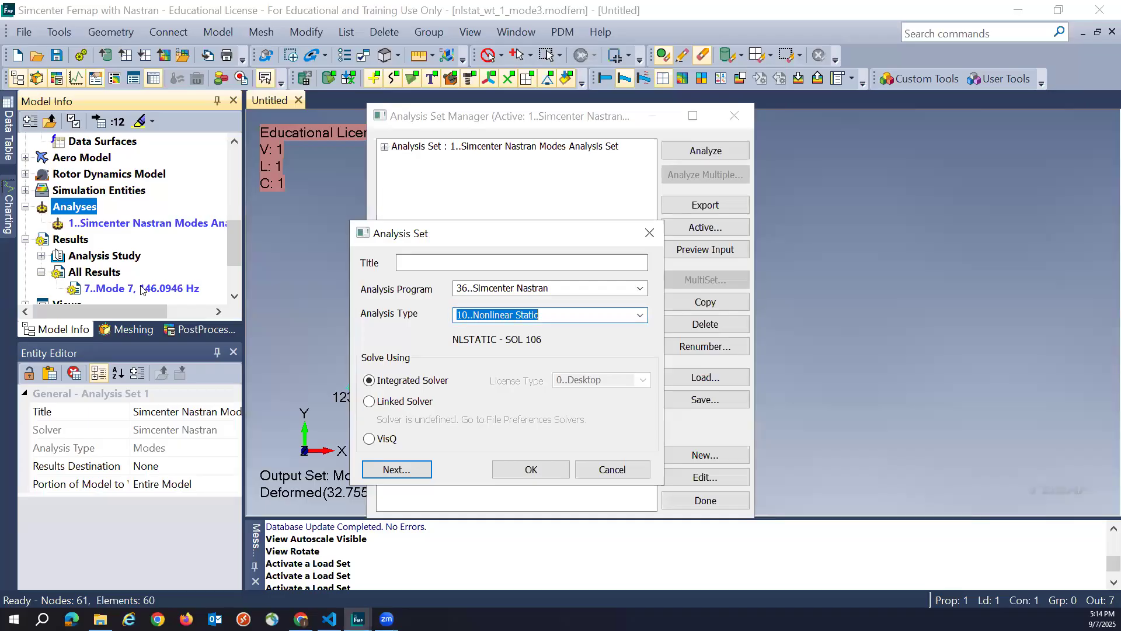
pyautogui.click(420, 471)
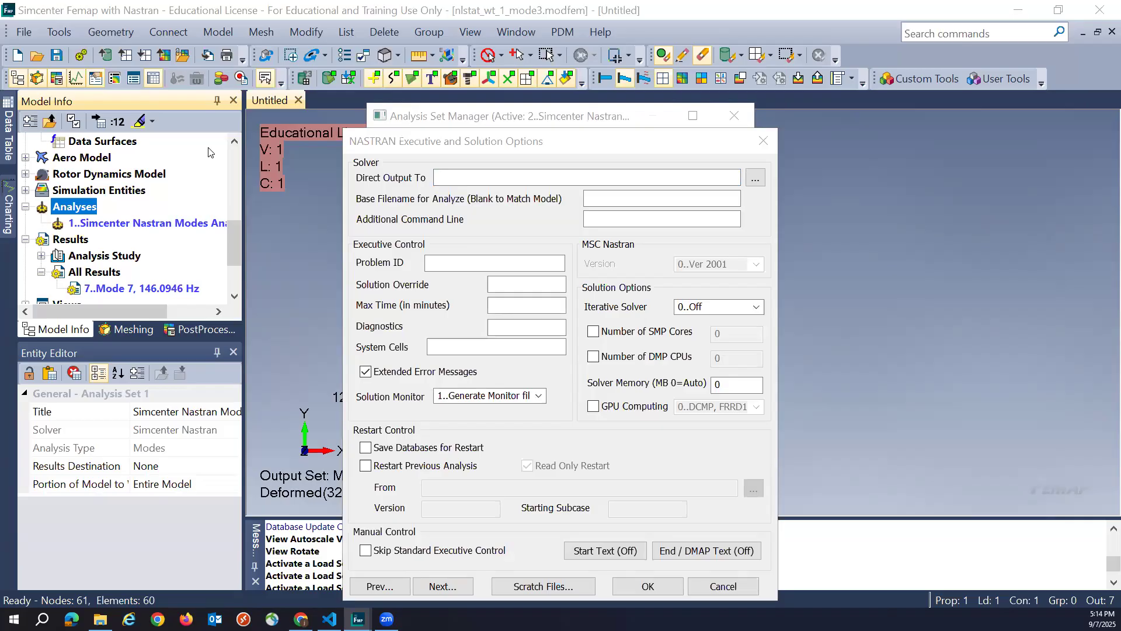
# - Set the analysis base filename to nlstat_wt_1_mode3 and accept the executive and solution options
pyautogui.click(626, 200)
pyautogui.write('nlstat_wt_0_25')
pyautogui.moveTo(623, 199); pyautogui.dragTo(636, 198)
pyautogui.click(678, 198)
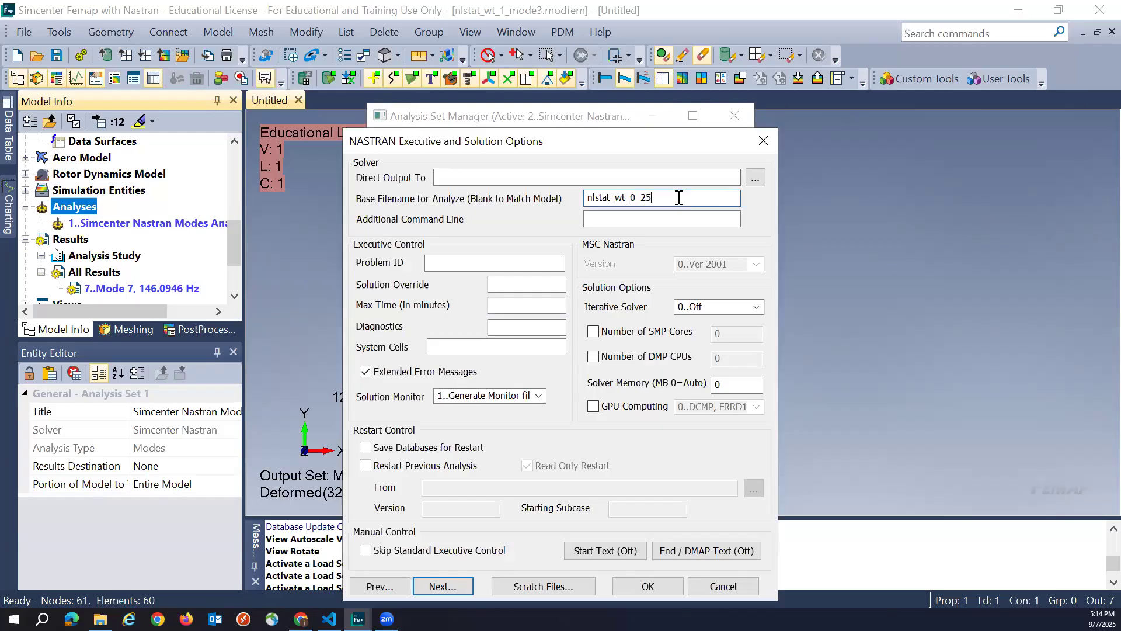
pyautogui.press('BackSpace')
pyautogui.press('BackSpace')
pyautogui.write('1_mo')
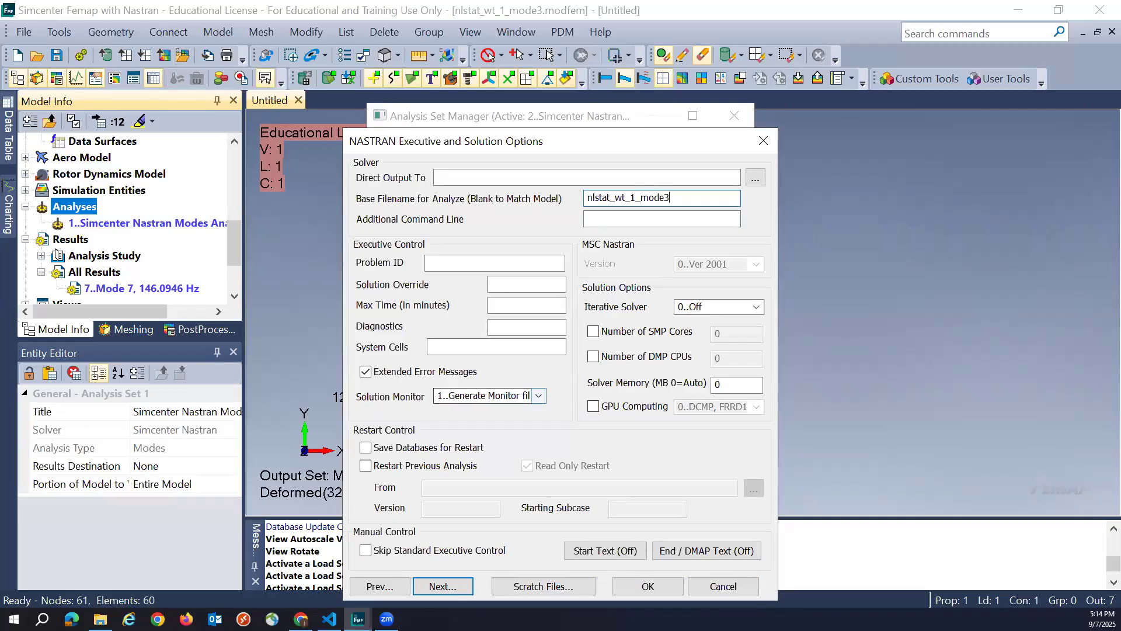
pyautogui.click(443, 586)
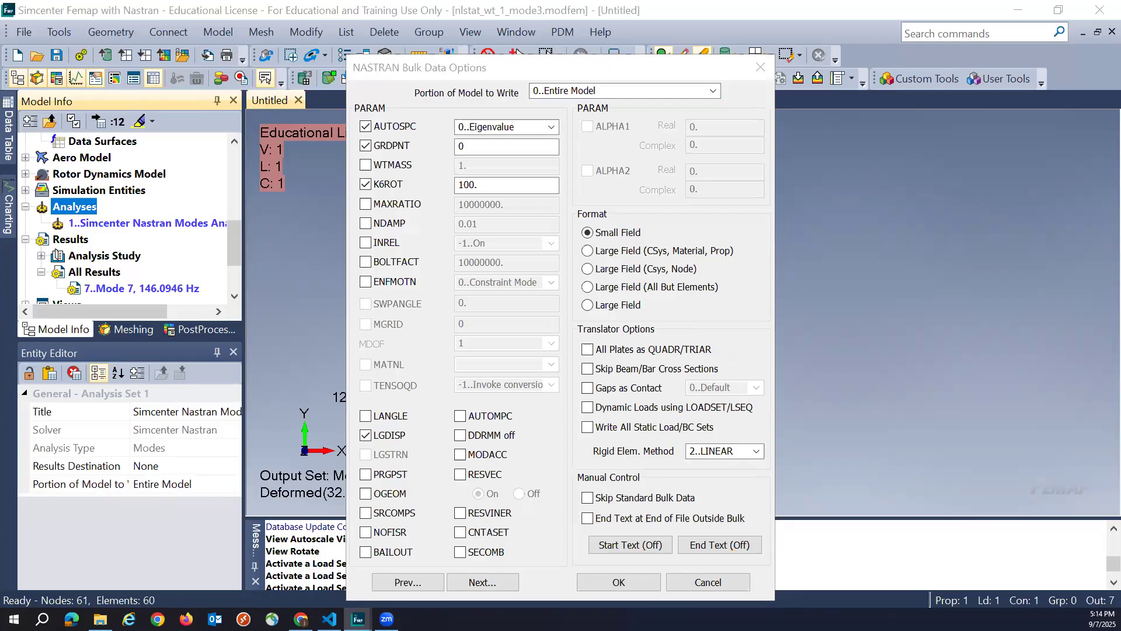
# - Accept the default bulk data, geometry check, model check and modal/buckling options, leaving the global subtitle and label blank
pyautogui.click(485, 584)
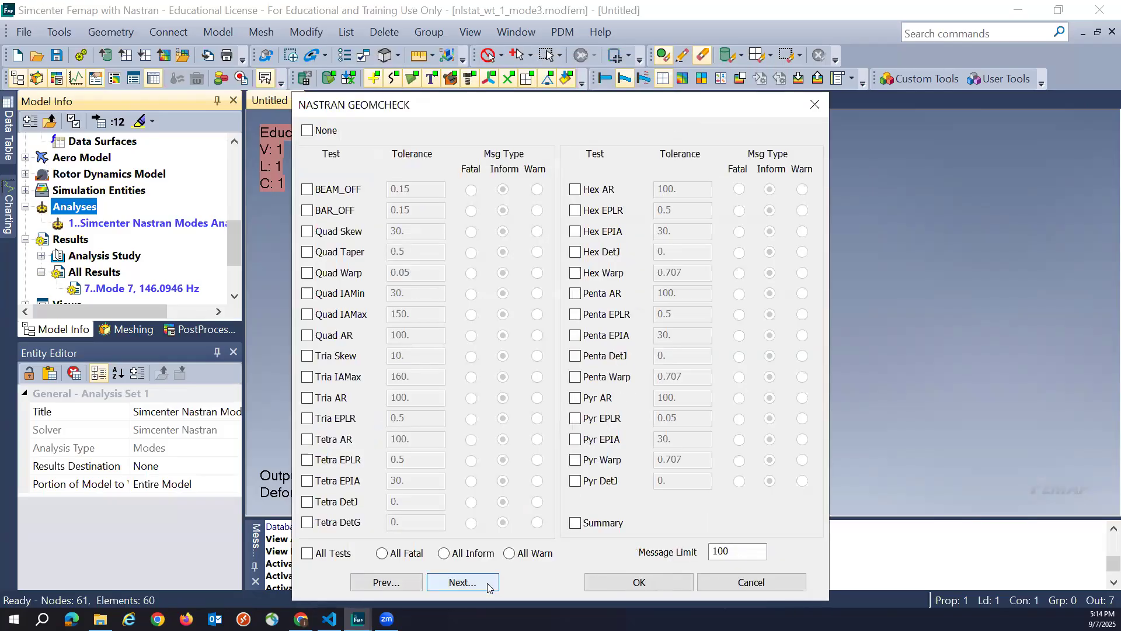
pyautogui.click(487, 583)
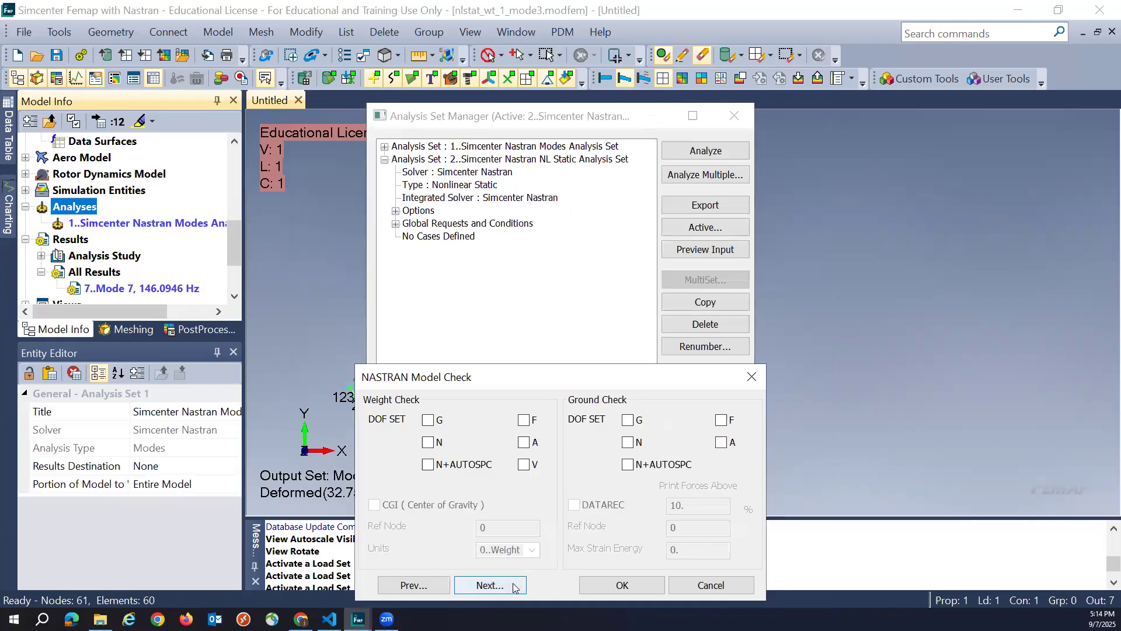
pyautogui.click(513, 586)
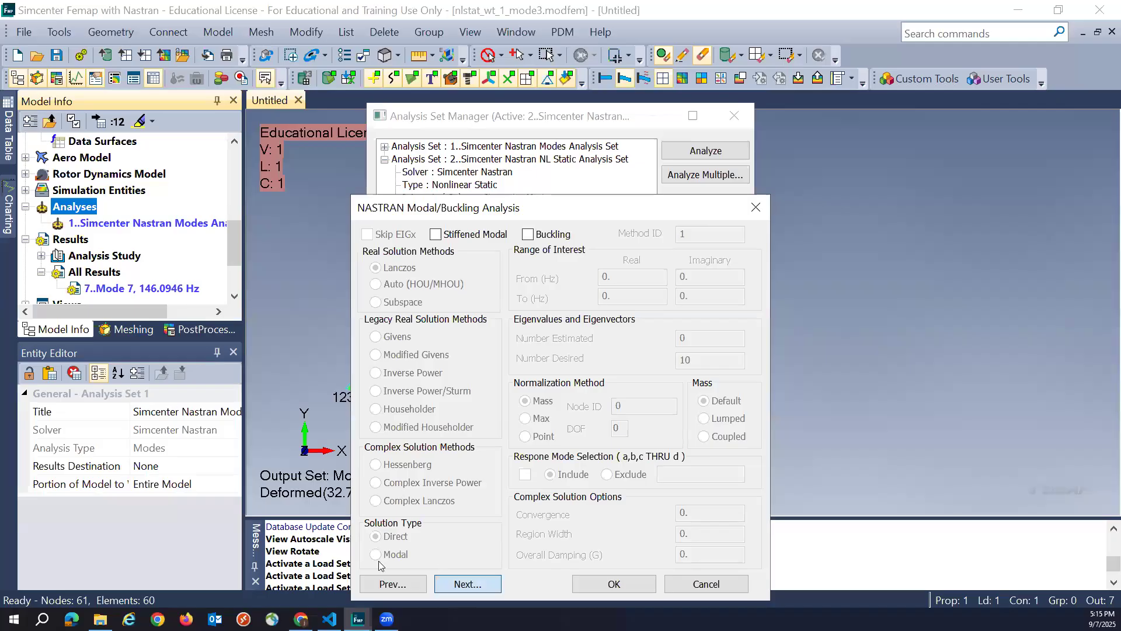
pyautogui.press('Return')
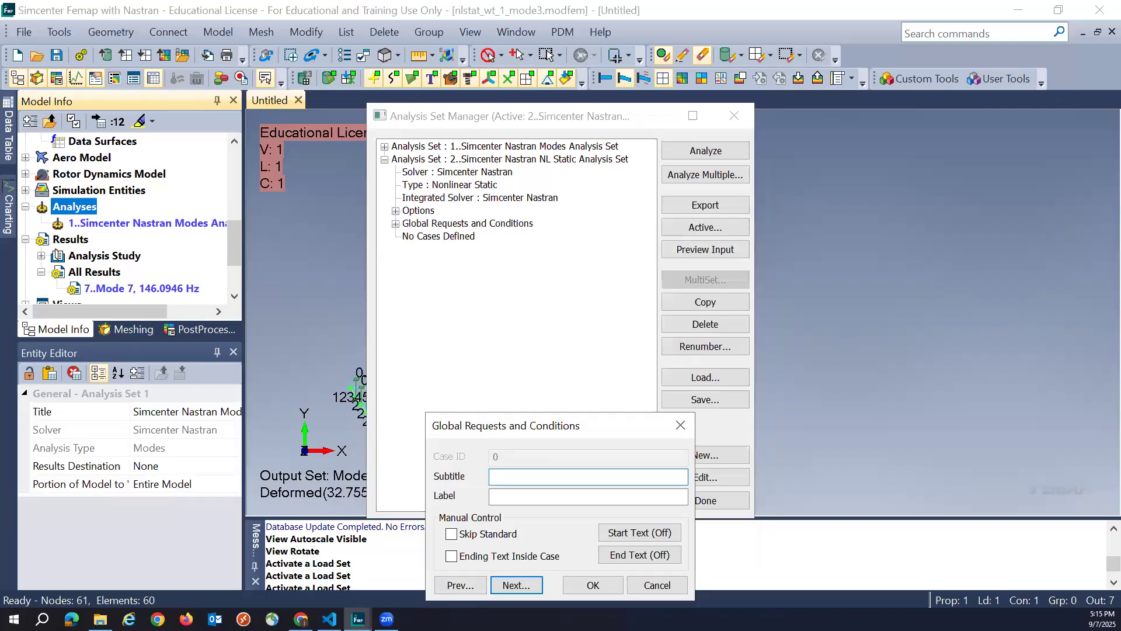
pyautogui.press('Return')
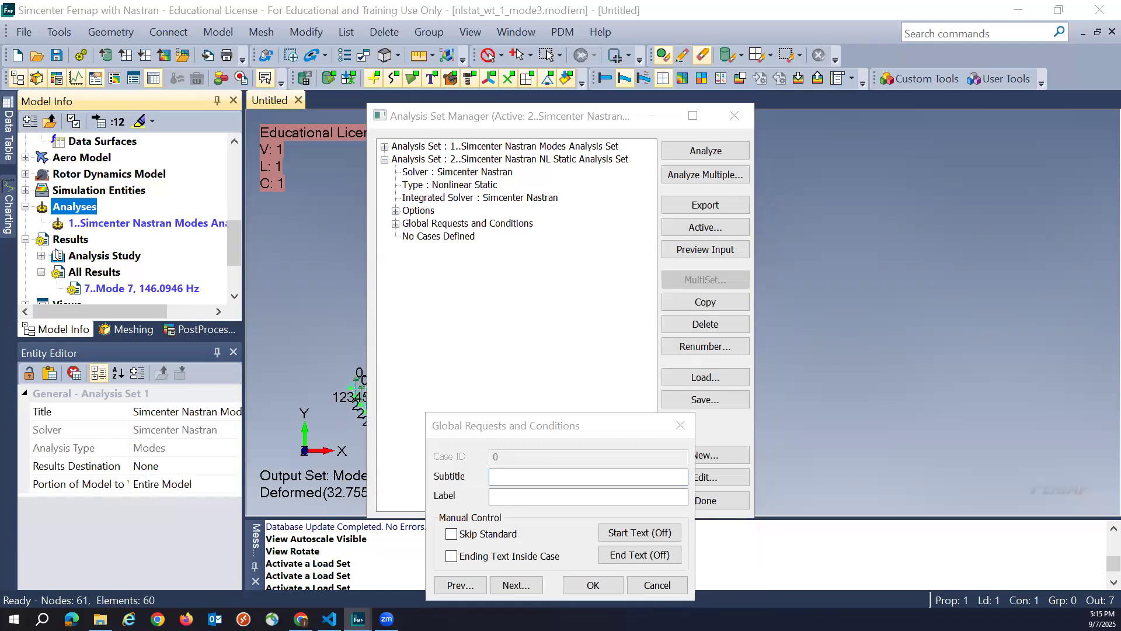
# - Enable Use Load Set Options for the nonlinear analysis, accept the default boundary conditions and output requests, and finish the analysis set
pyautogui.click(525, 582)
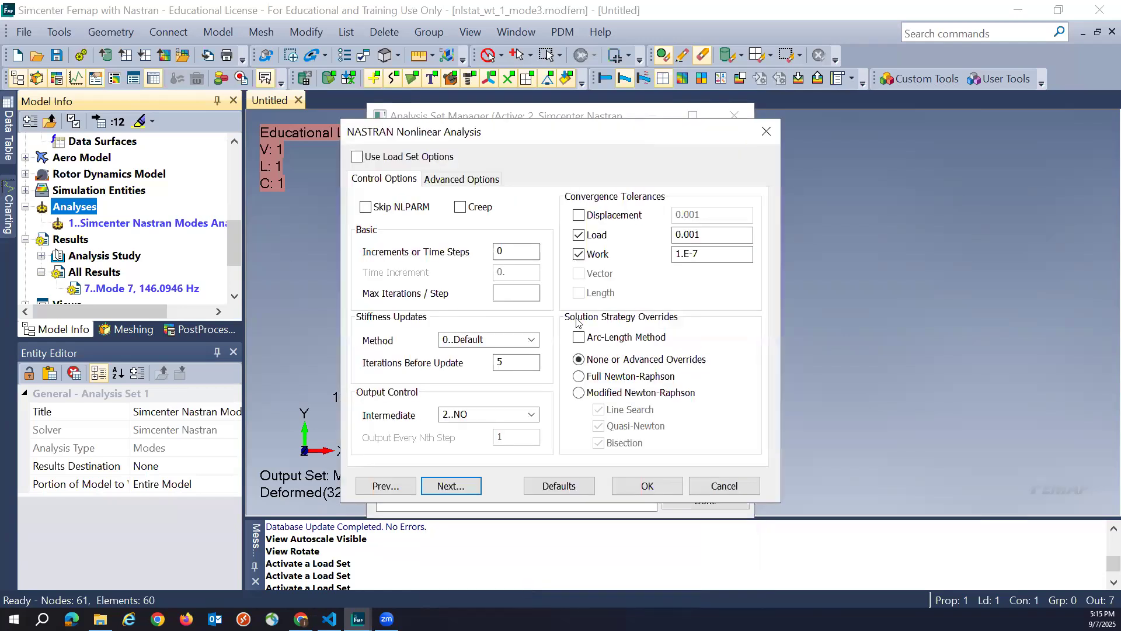
pyautogui.click(358, 158)
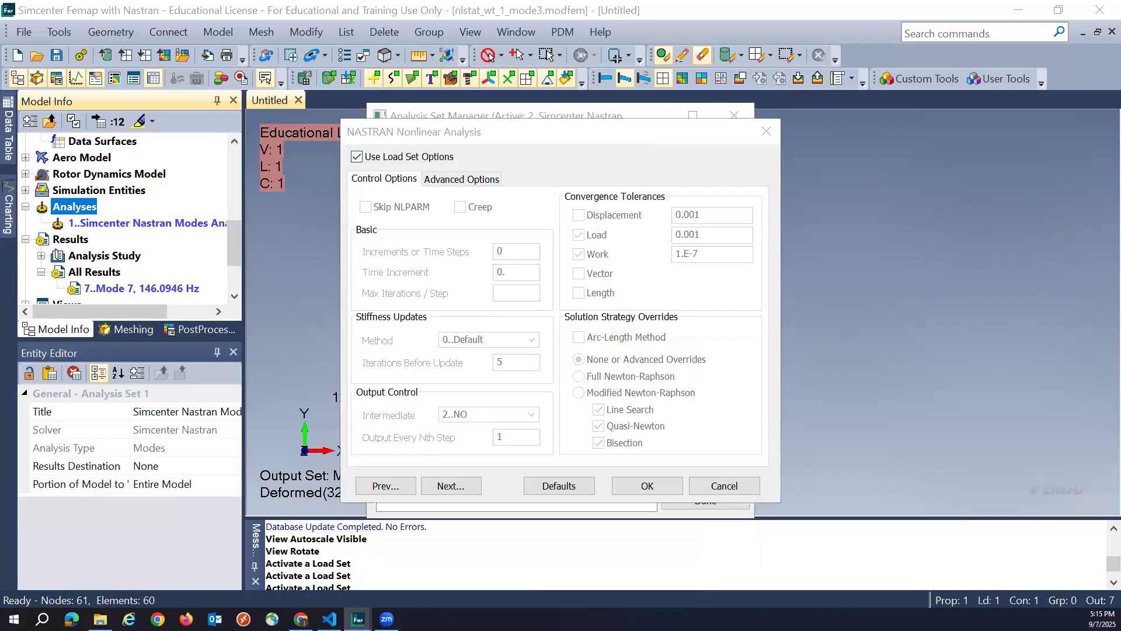
pyautogui.click(449, 485)
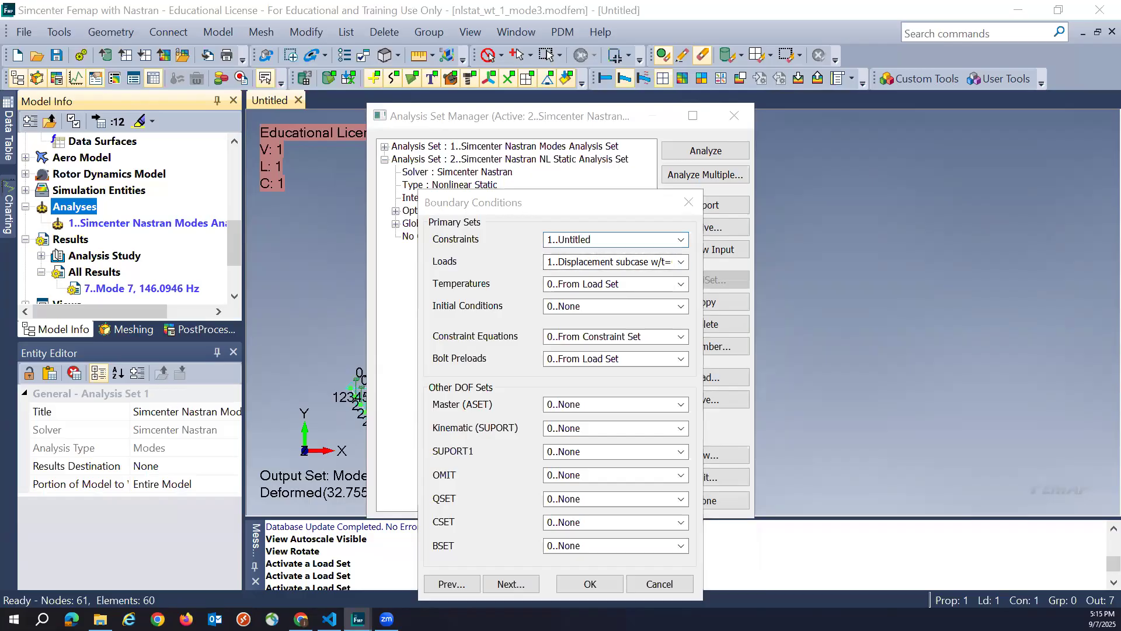
pyautogui.click(511, 584)
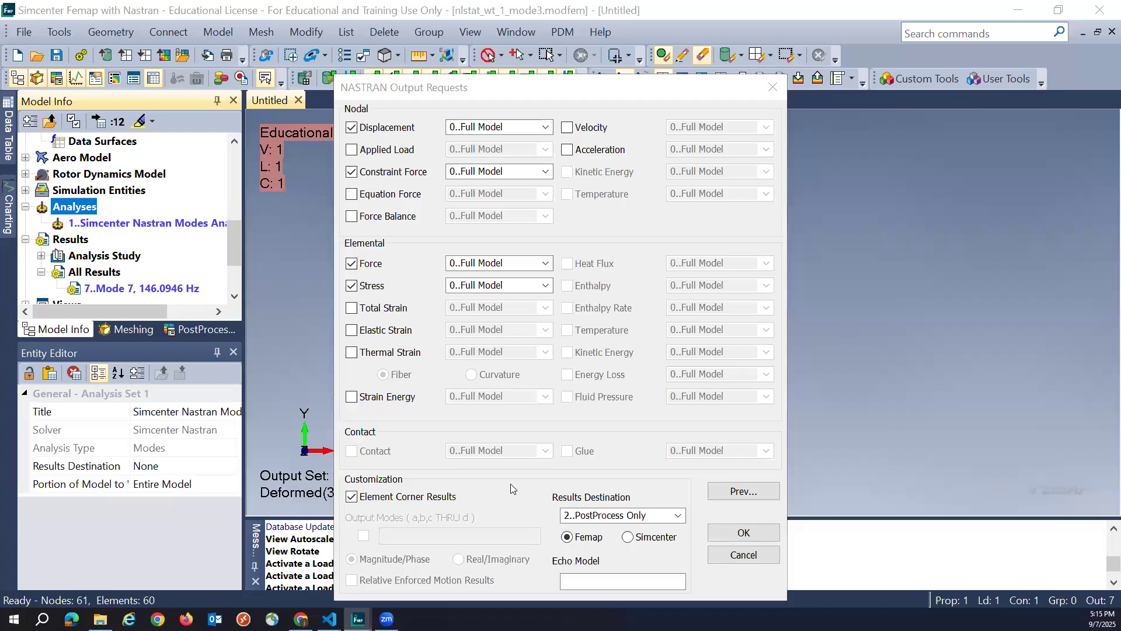
pyautogui.click(743, 532)
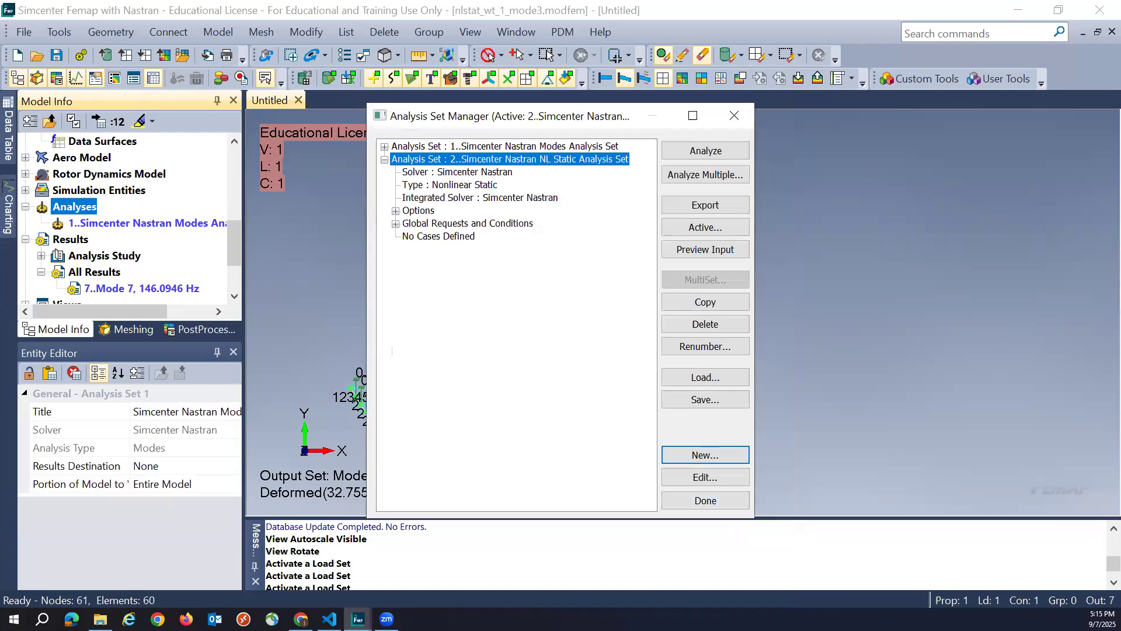
pyautogui.click(706, 500)
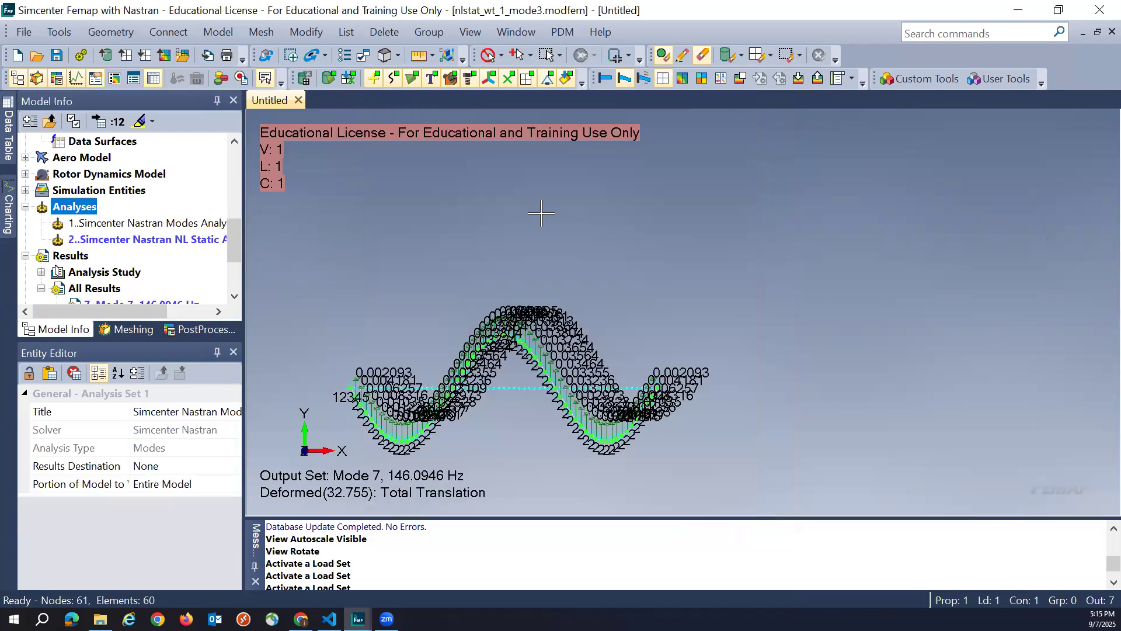
# - Set the active load set's nonlinear solution type to Static with 40 increments and 40 maximum iterations per step
pyautogui.click(228, 36)
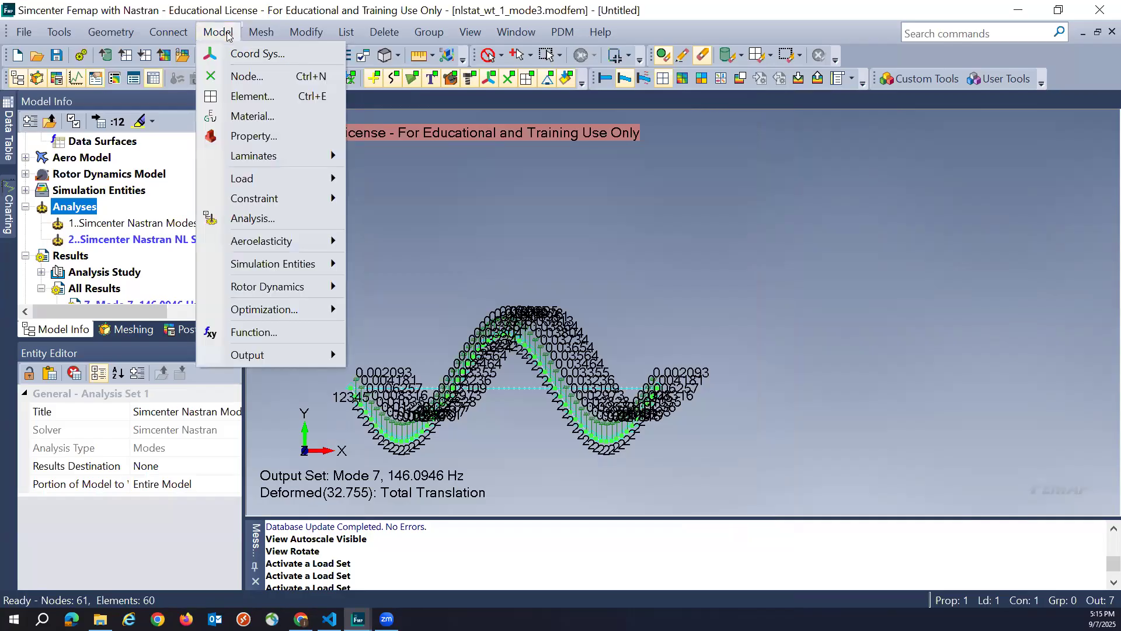
pyautogui.moveTo(295, 178)
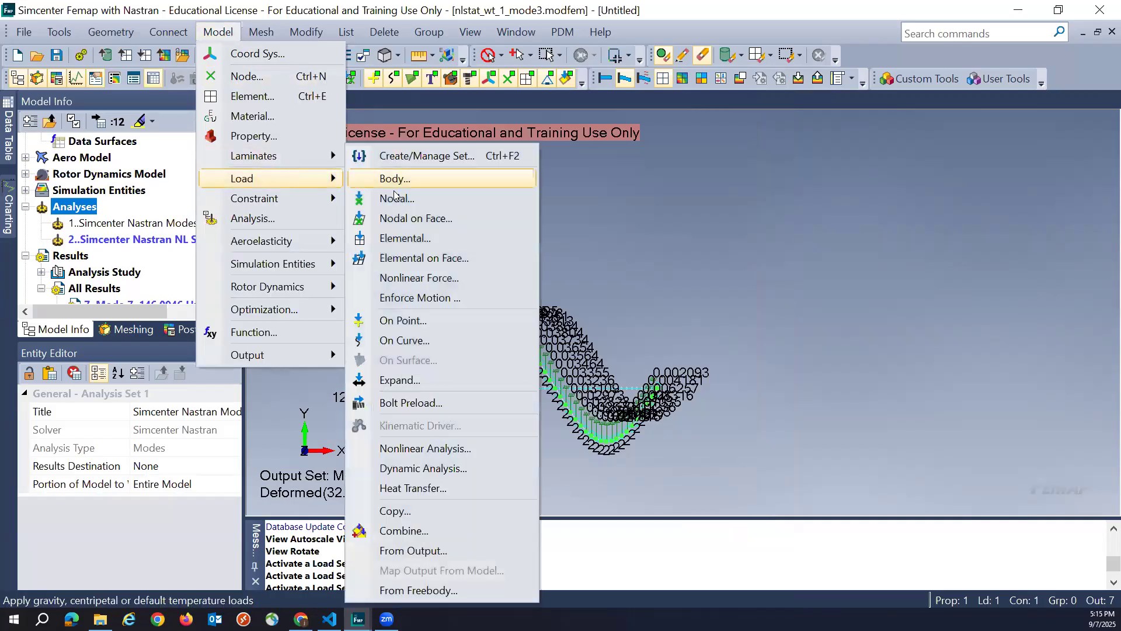
pyautogui.click(420, 448)
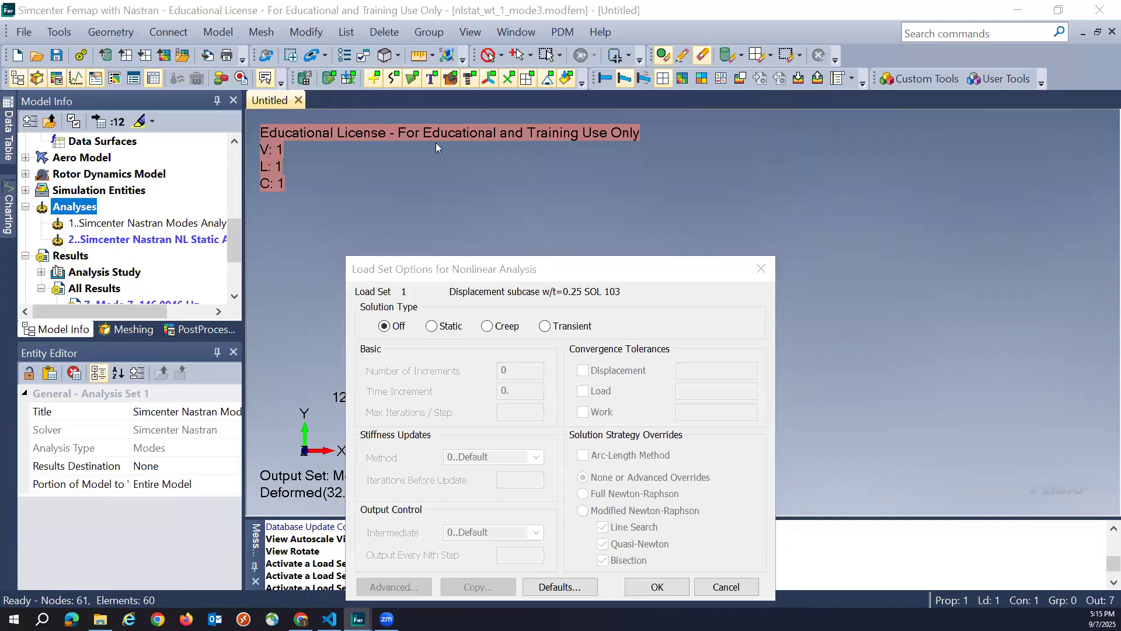
pyautogui.click(431, 326)
pyautogui.doubleClick(500, 371)
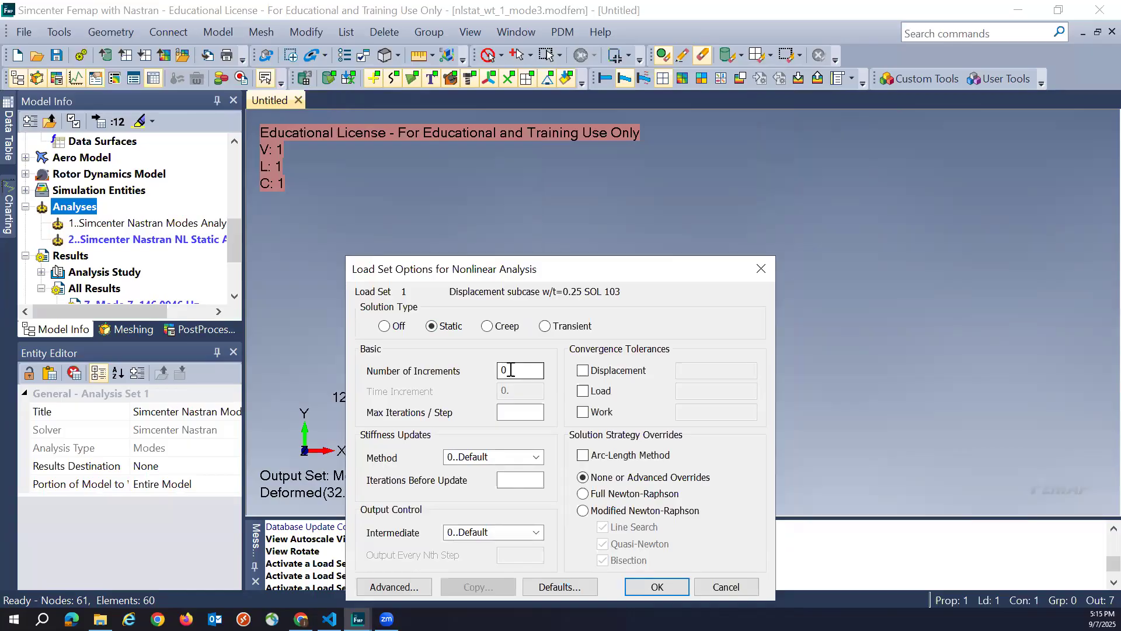
pyautogui.write('40')
pyautogui.click(517, 412)
pyautogui.write('40')
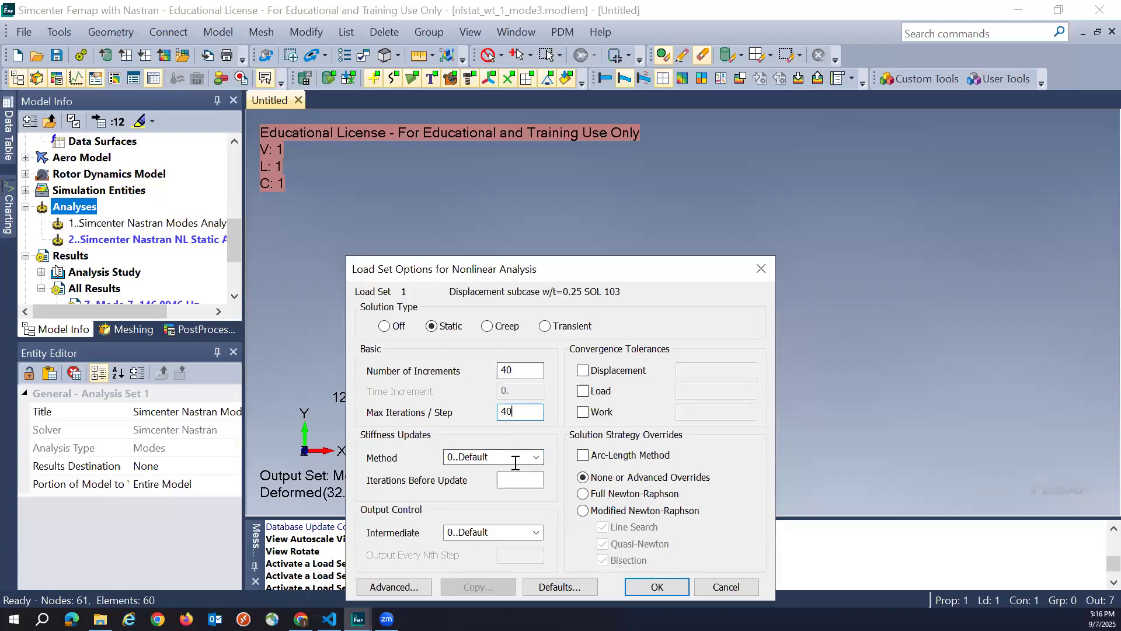
# - Set the stiffness update method to 1..AUTO with 5 iterations before update, and the intermediate output to 1..YES
pyautogui.click(536, 458)
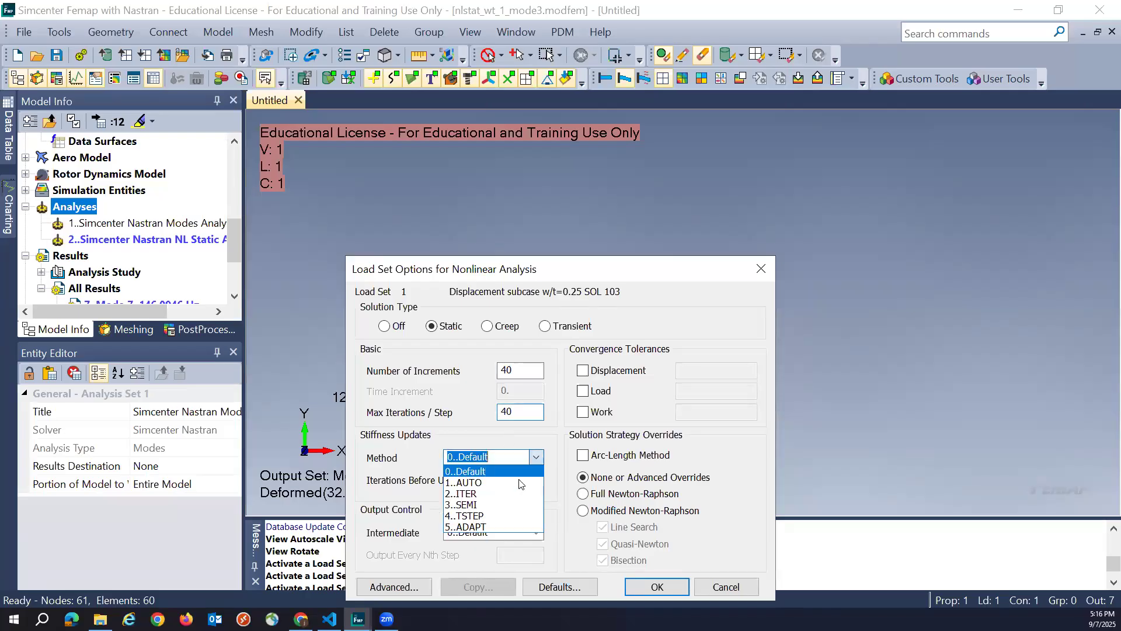
pyautogui.click(519, 481)
pyautogui.click(519, 482)
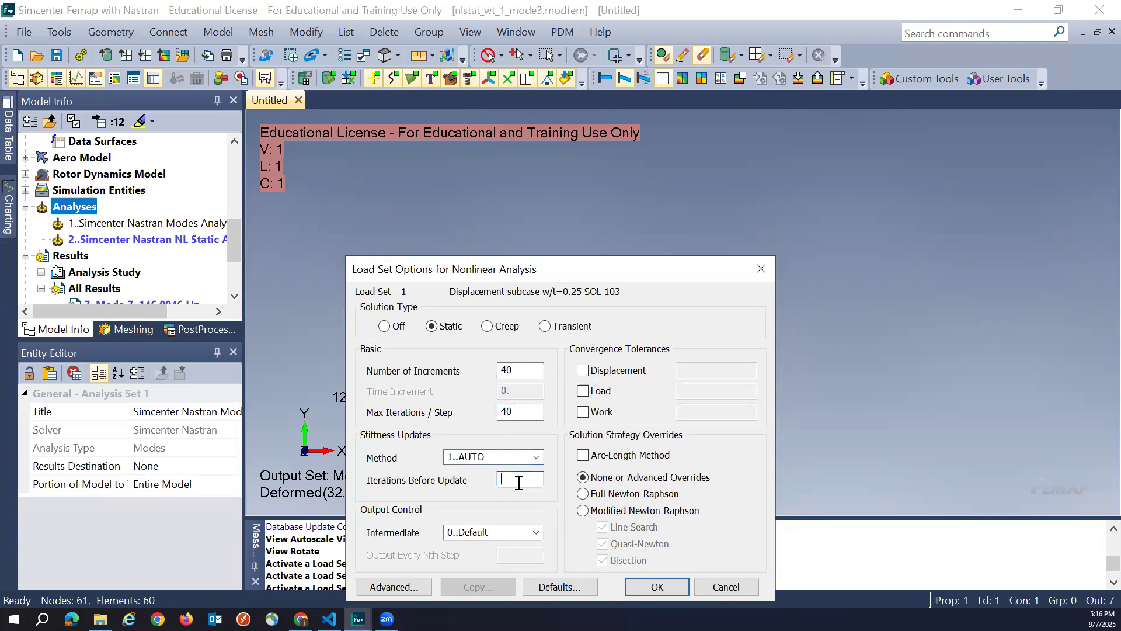
pyautogui.write('5')
pyautogui.click(535, 532)
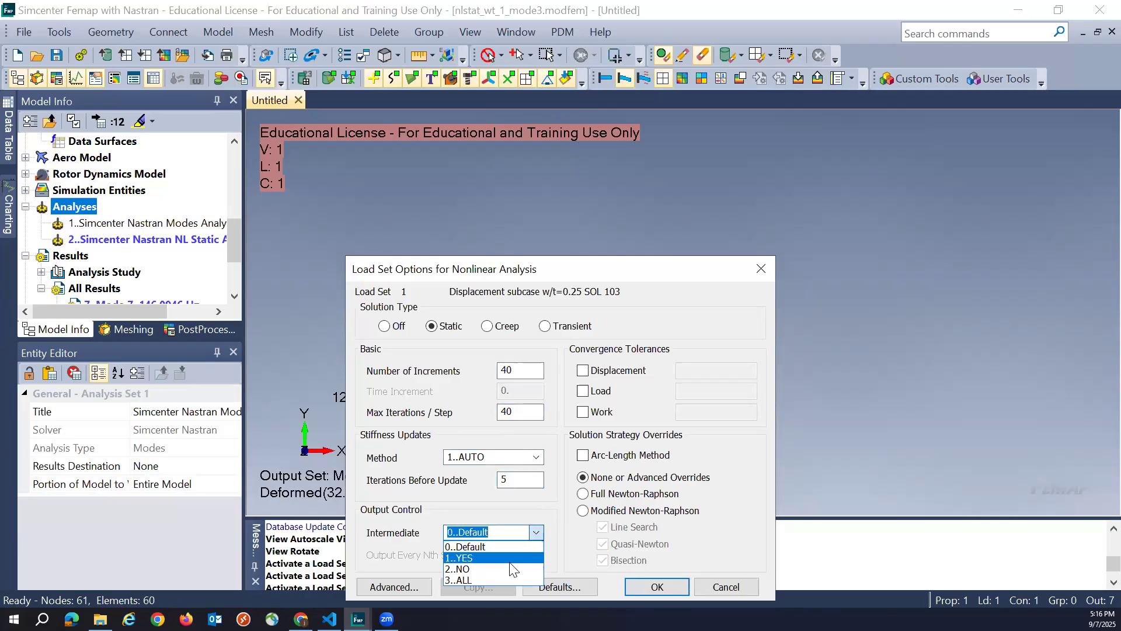
pyautogui.click(510, 559)
# - Enable a displacement convergence tolerance of 1e-5, choose Full Newton-Raphson, and accept the load set's nonlinear options
pyautogui.click(637, 371)
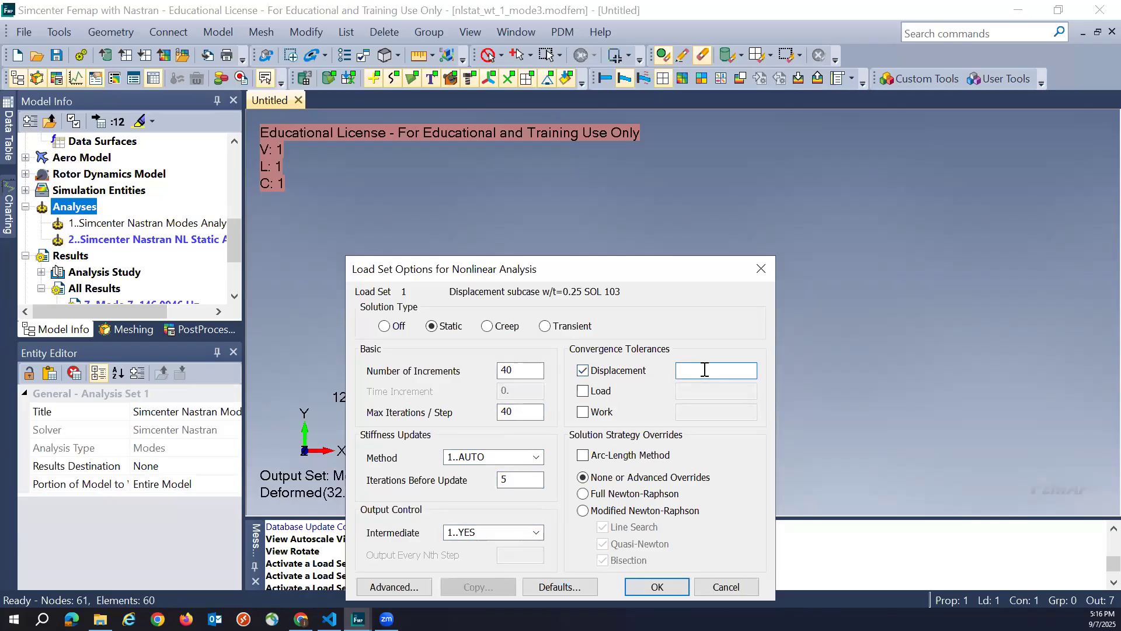
pyautogui.write('1e-5')
pyautogui.click(584, 495)
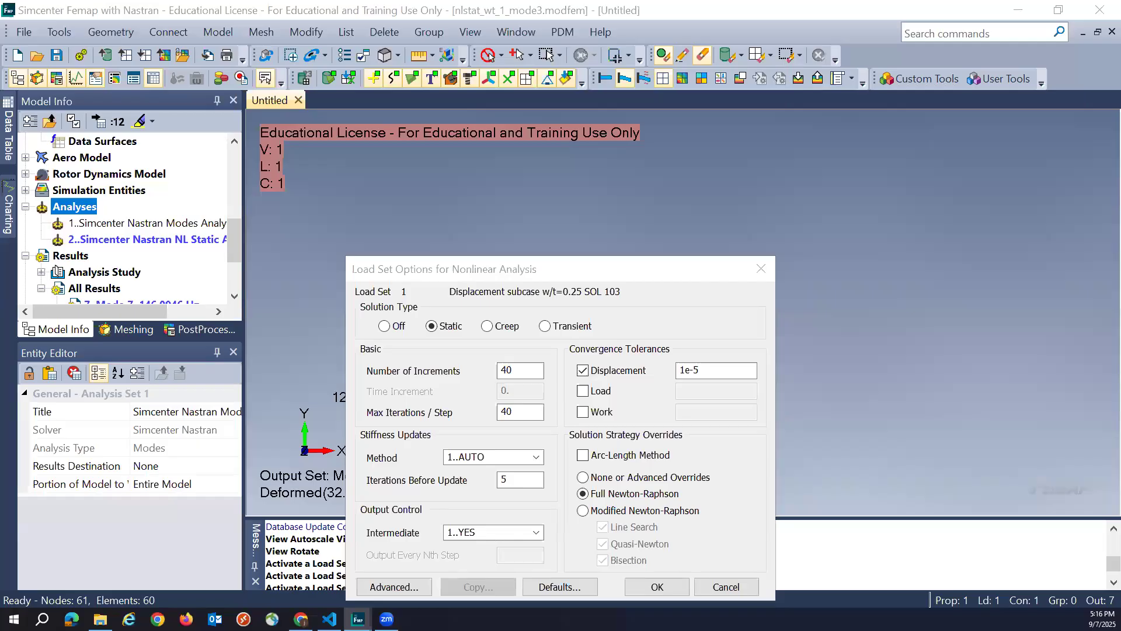
pyautogui.click(646, 590)
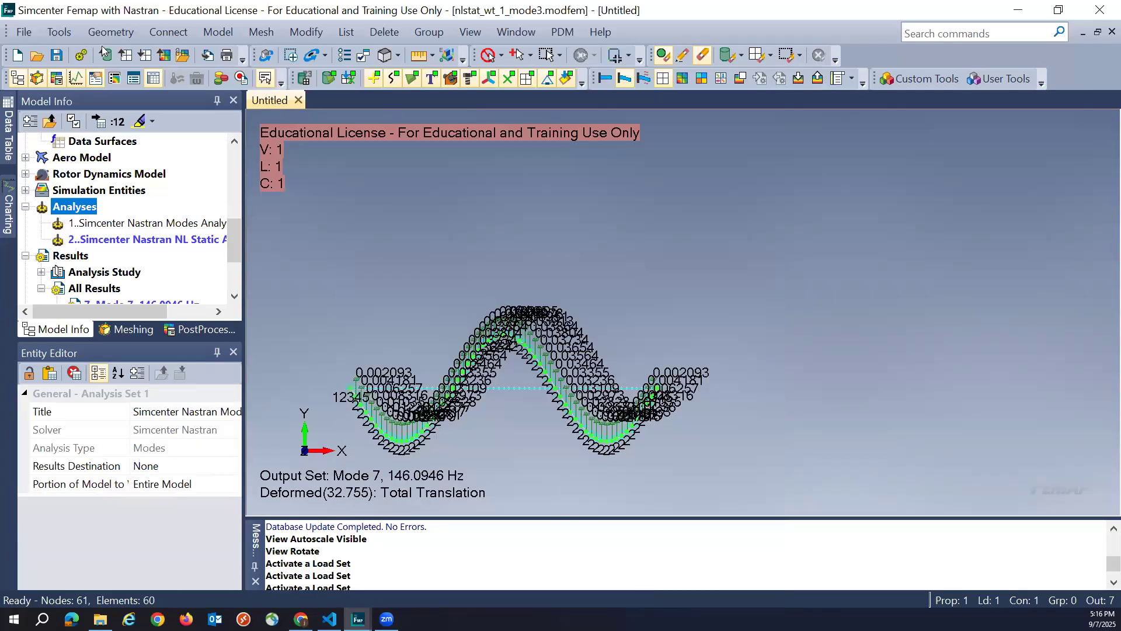
# - Fully rebuild and compact the model database, and autoscale the view to fit the model
pyautogui.click(28, 35)
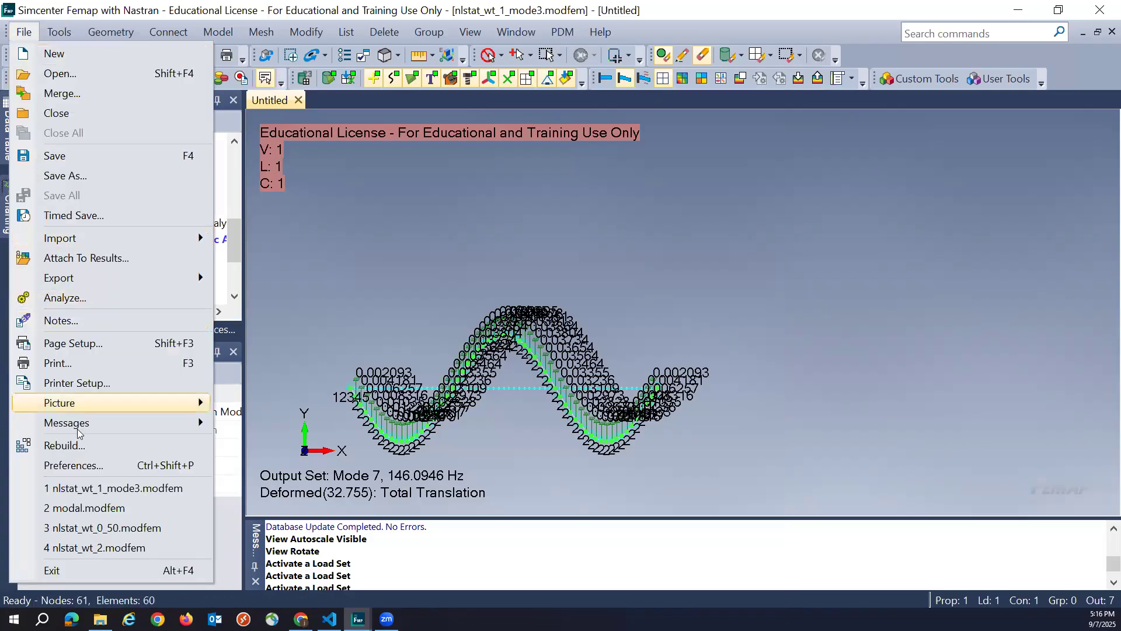
pyautogui.click(85, 446)
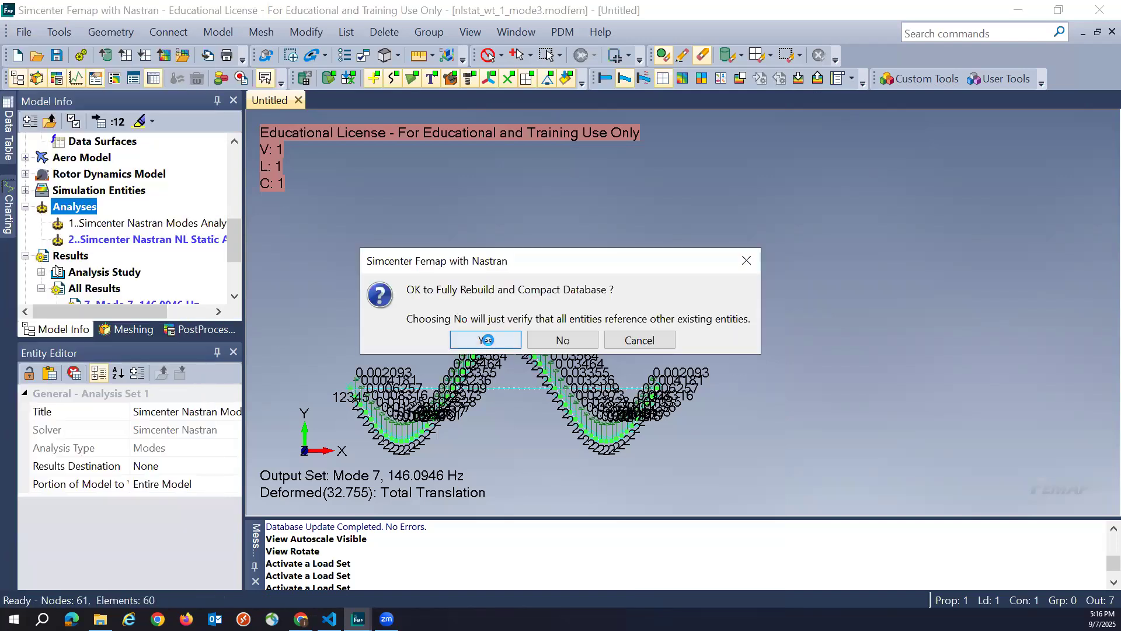
pyautogui.click(484, 342)
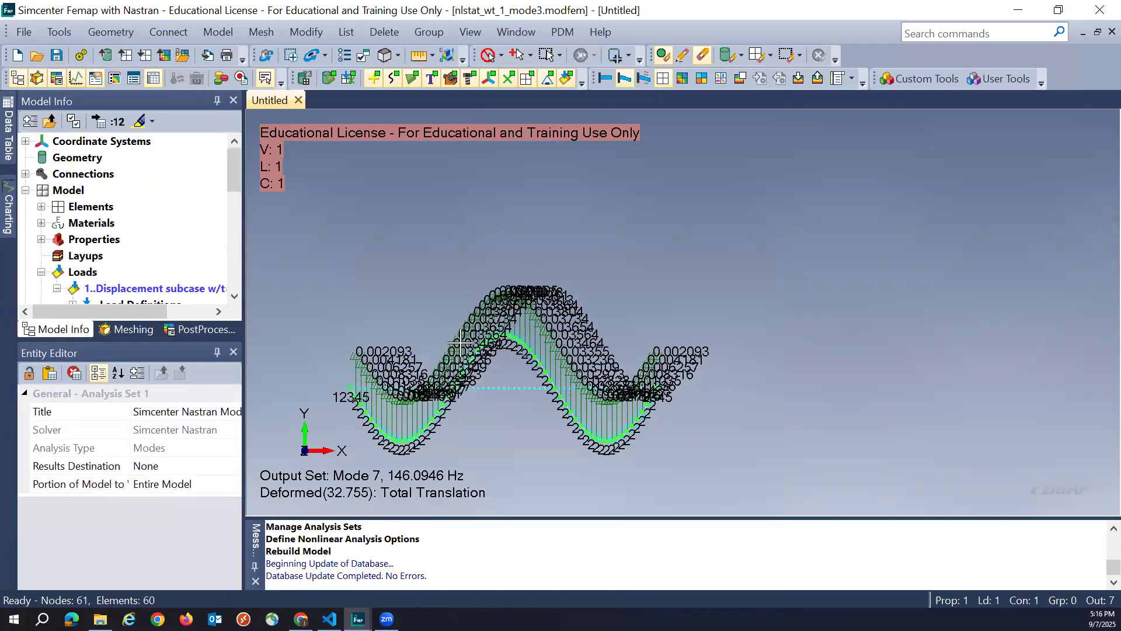
pyautogui.hotkey('ctrl', 'a')
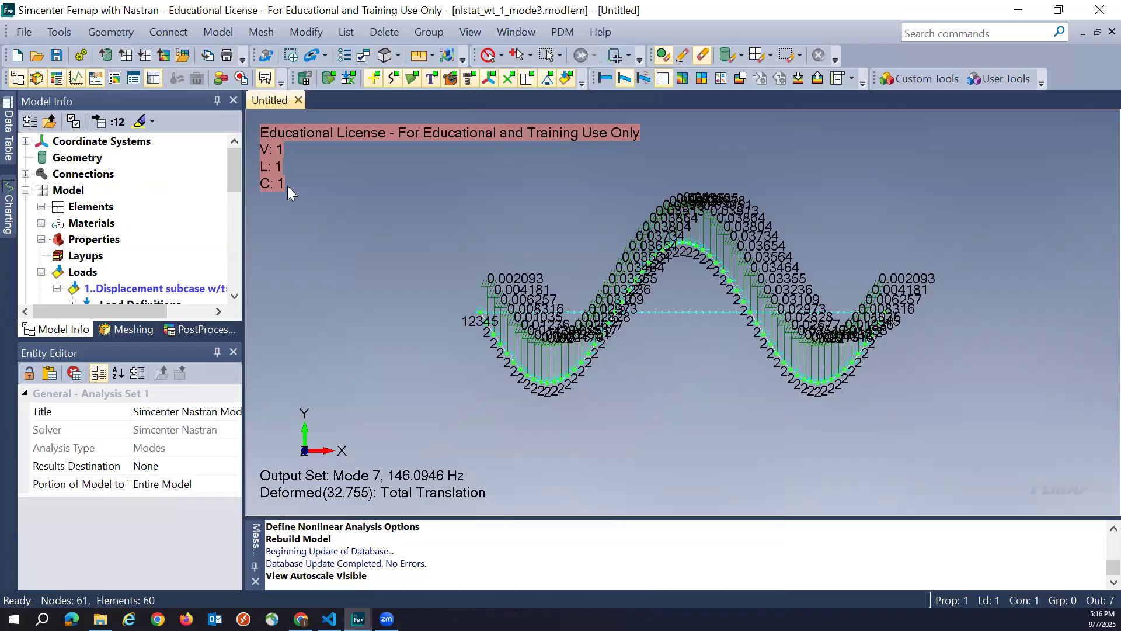
# - Run the Simcenter Nastran NL Static analysis set
pyautogui.moveTo(233, 164); pyautogui.dragTo(242, 239)
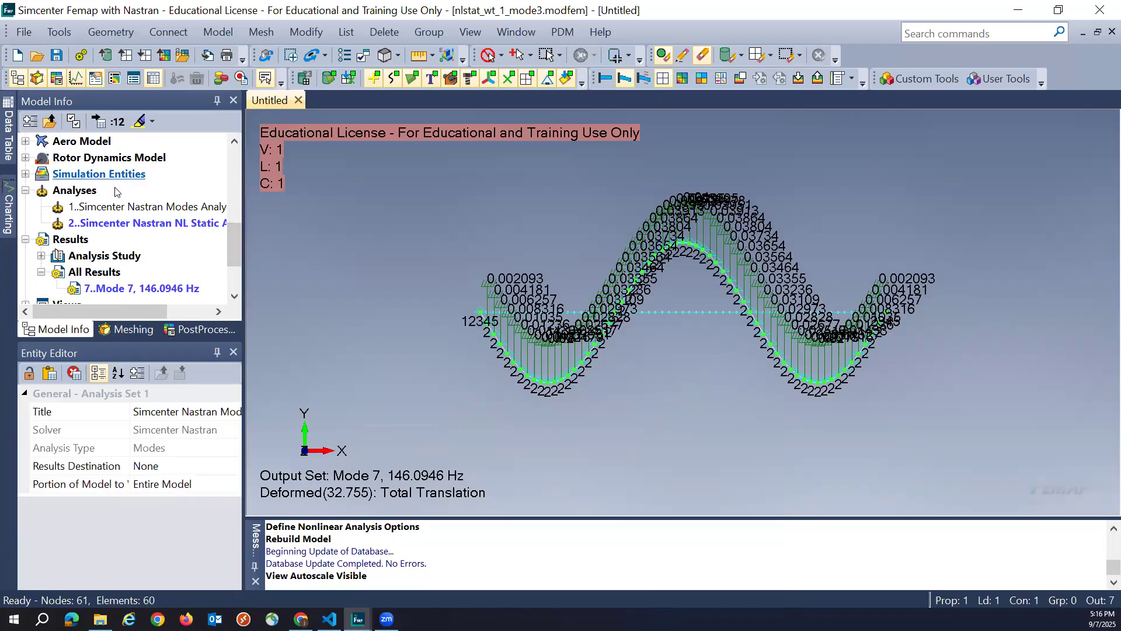
pyautogui.doubleClick(126, 225)
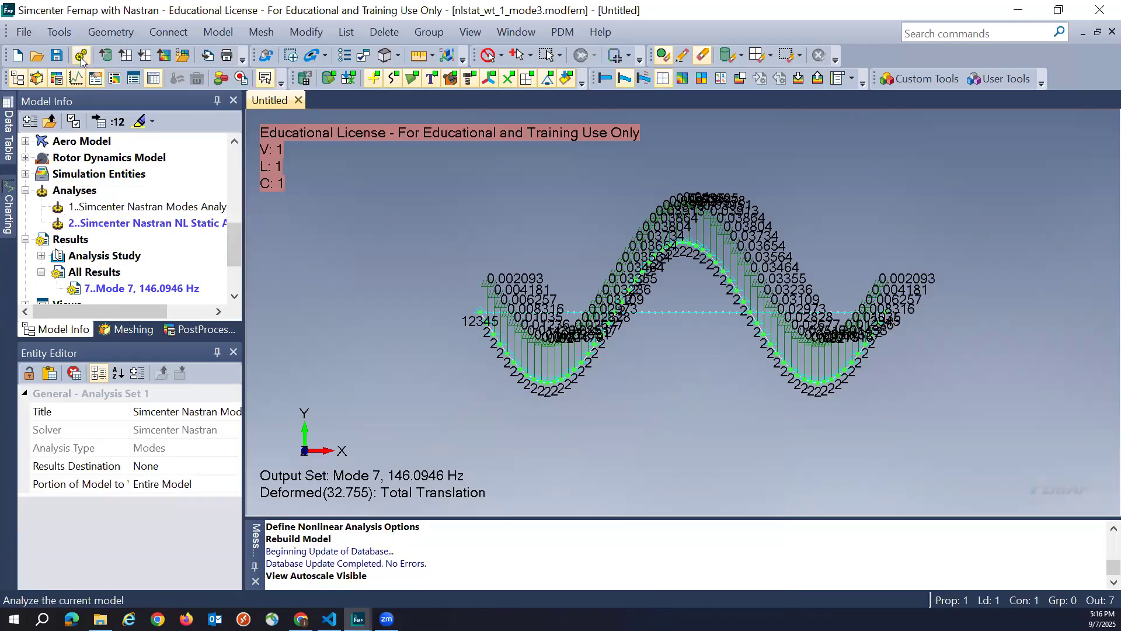
pyautogui.click(81, 59)
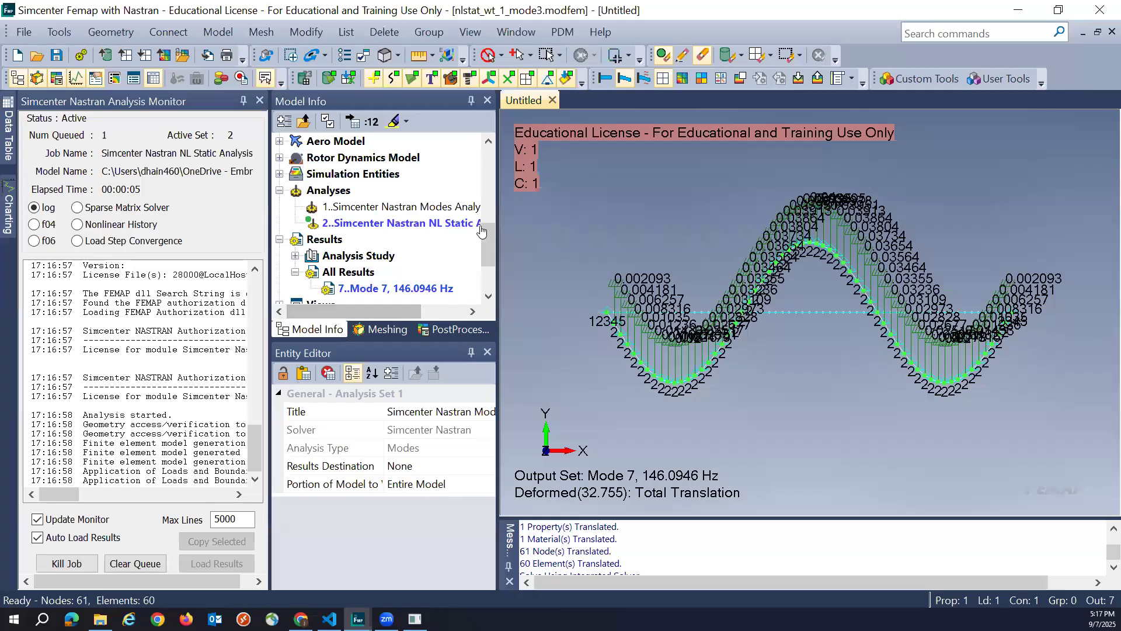
# - Examine the nonlinear static output sets listed under All Results from the first to the last case, and close the analysis monitor
pyautogui.scroll(-2, 339, 227)
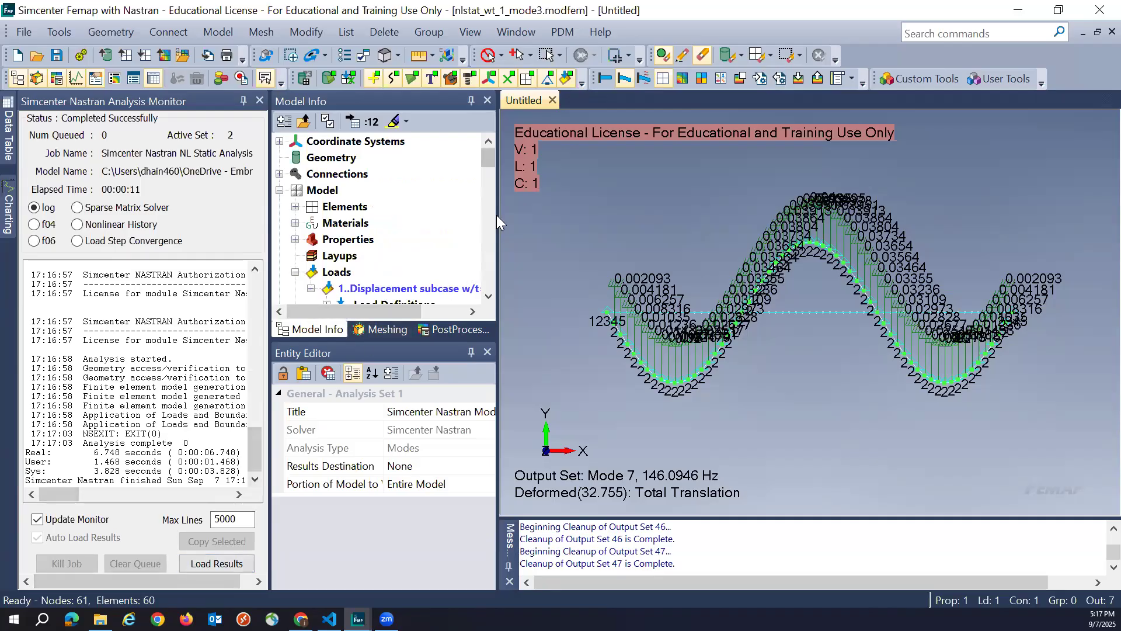
pyautogui.click(279, 191)
pyautogui.moveTo(488, 164); pyautogui.dragTo(468, 200)
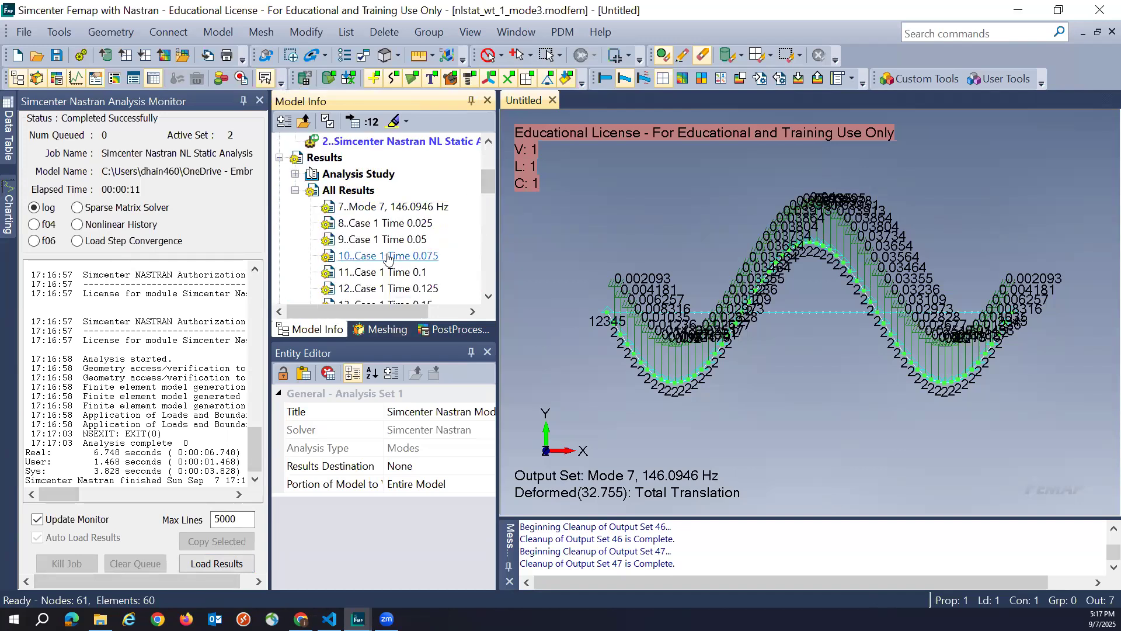
pyautogui.scroll(-11, 388, 258)
pyautogui.scroll(-3, 388, 258)
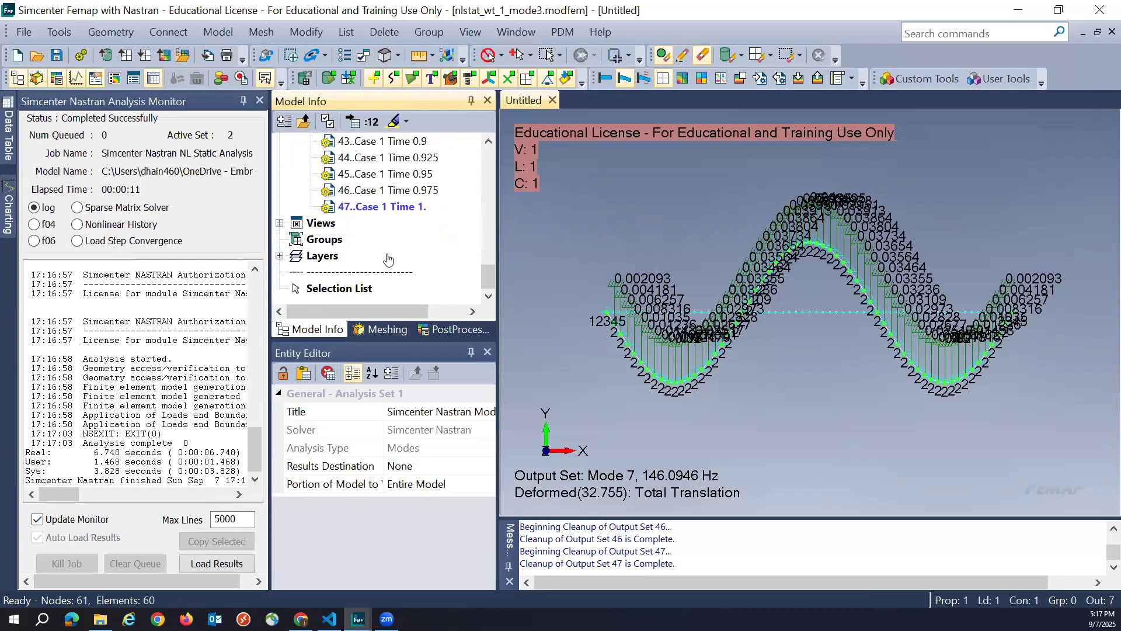
pyautogui.scroll(15, 388, 259)
pyautogui.scroll(-1, 388, 258)
pyautogui.scroll(1, 389, 259)
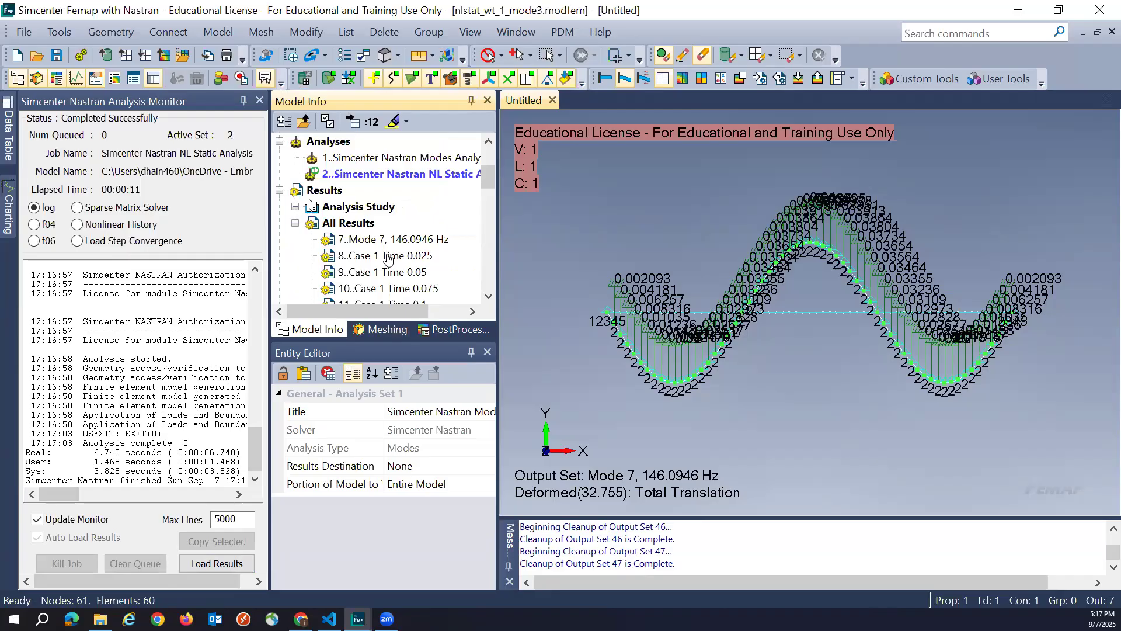
pyautogui.scroll(-15, 388, 259)
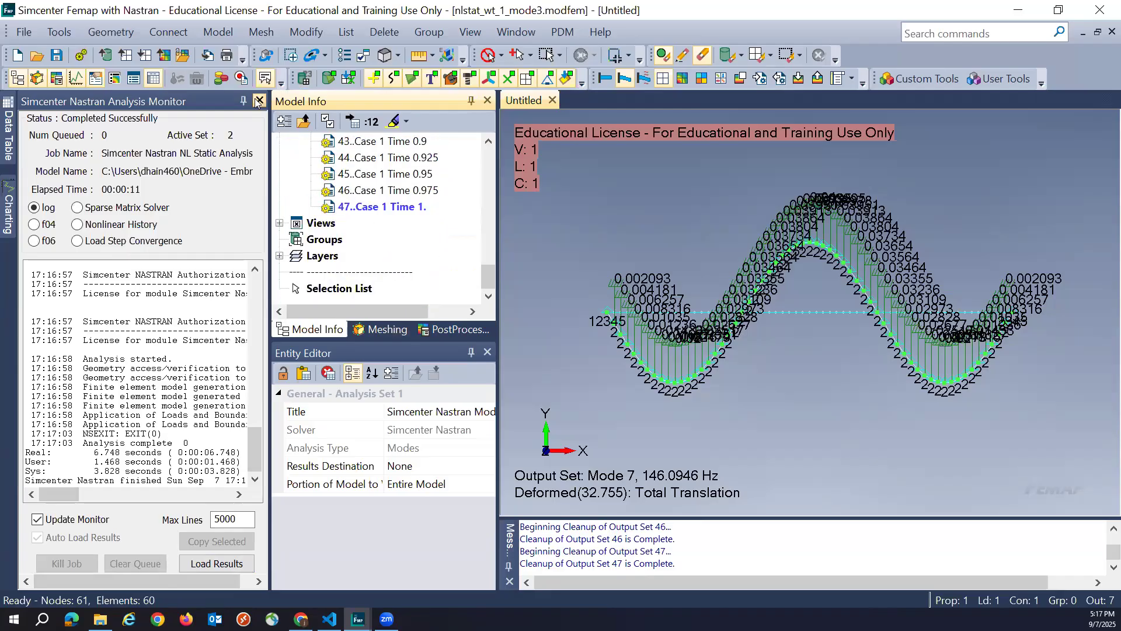
pyautogui.click(260, 101)
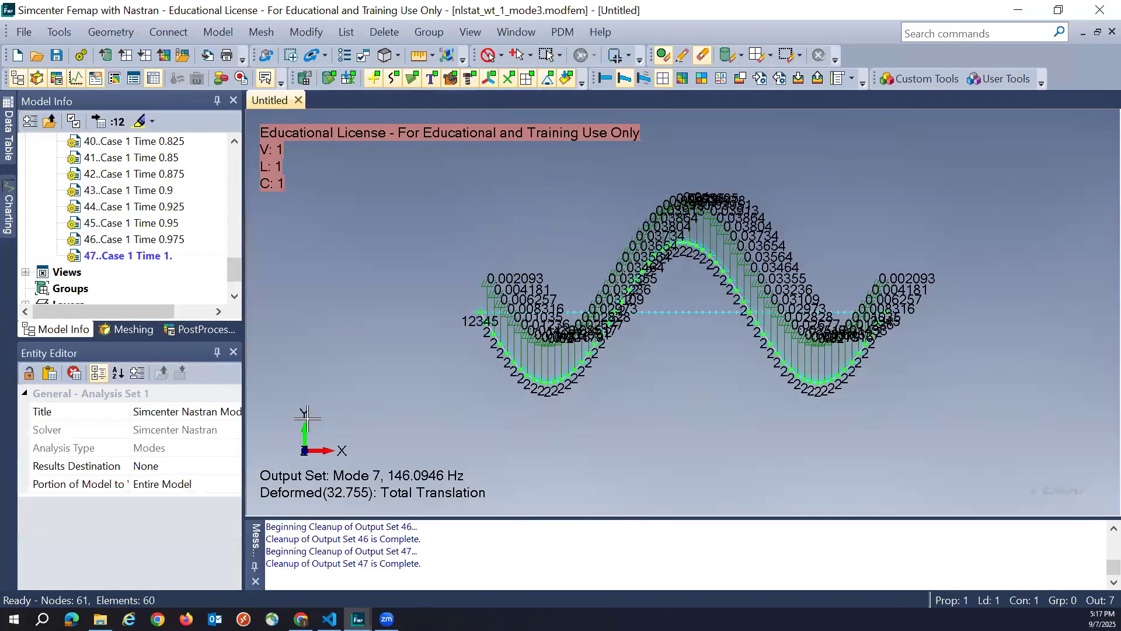
# - Check the nlstat_wt_1_mode3 output files in the Two_modes folder and the user options of identify_modal_coeff_from_SOL106_Direct_LS.py in Visual Studio Code
pyautogui.click(101, 619)
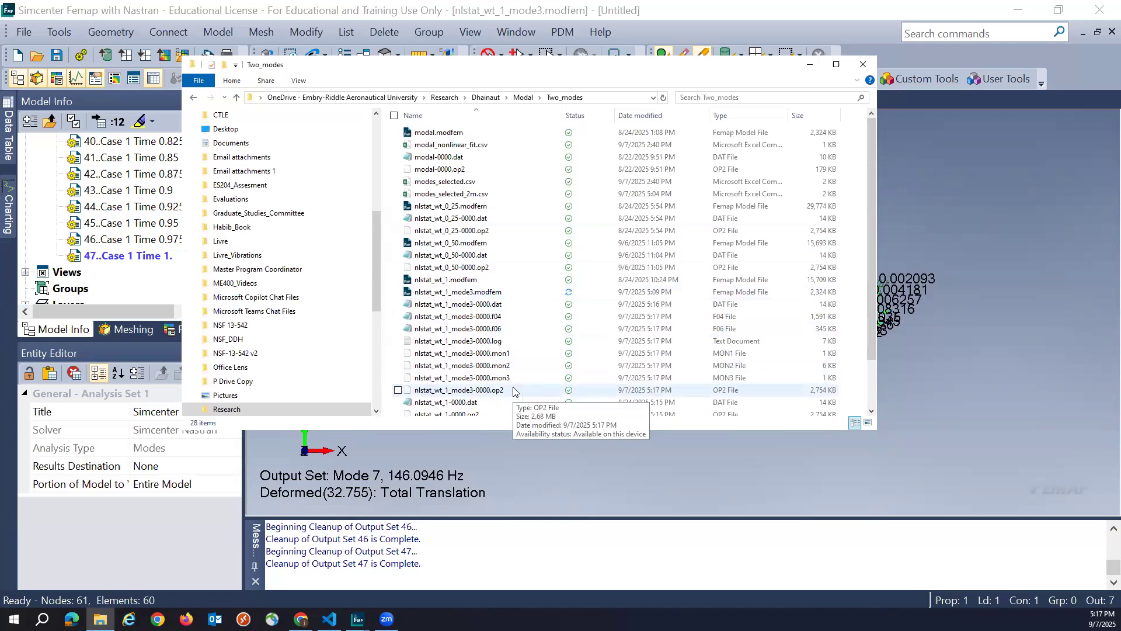
pyautogui.click(298, 486)
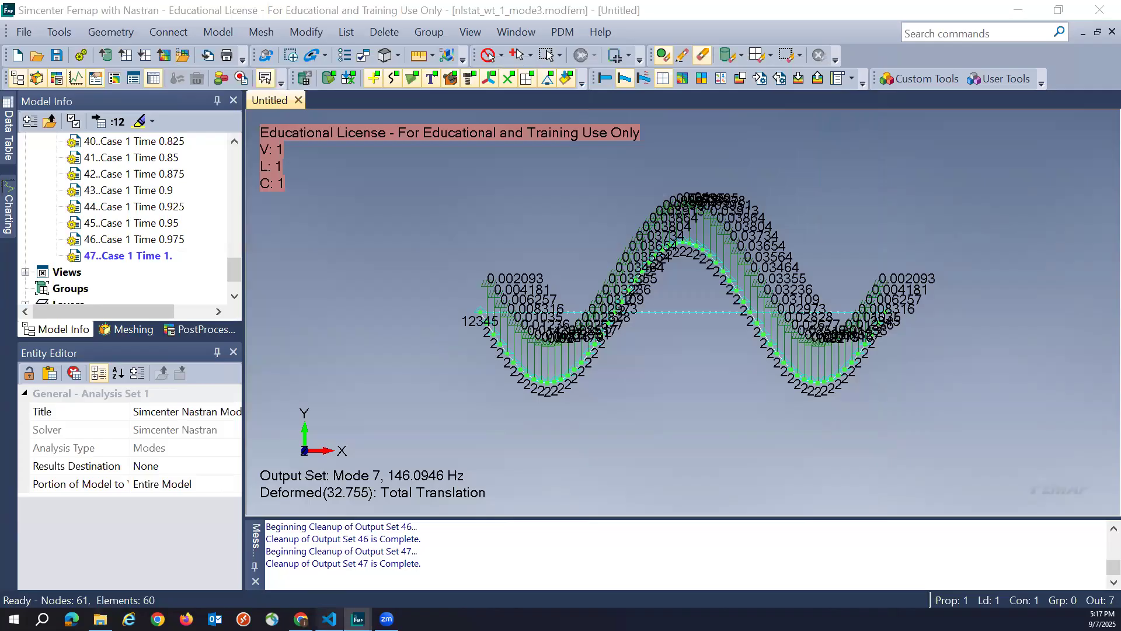
pyautogui.click(330, 619)
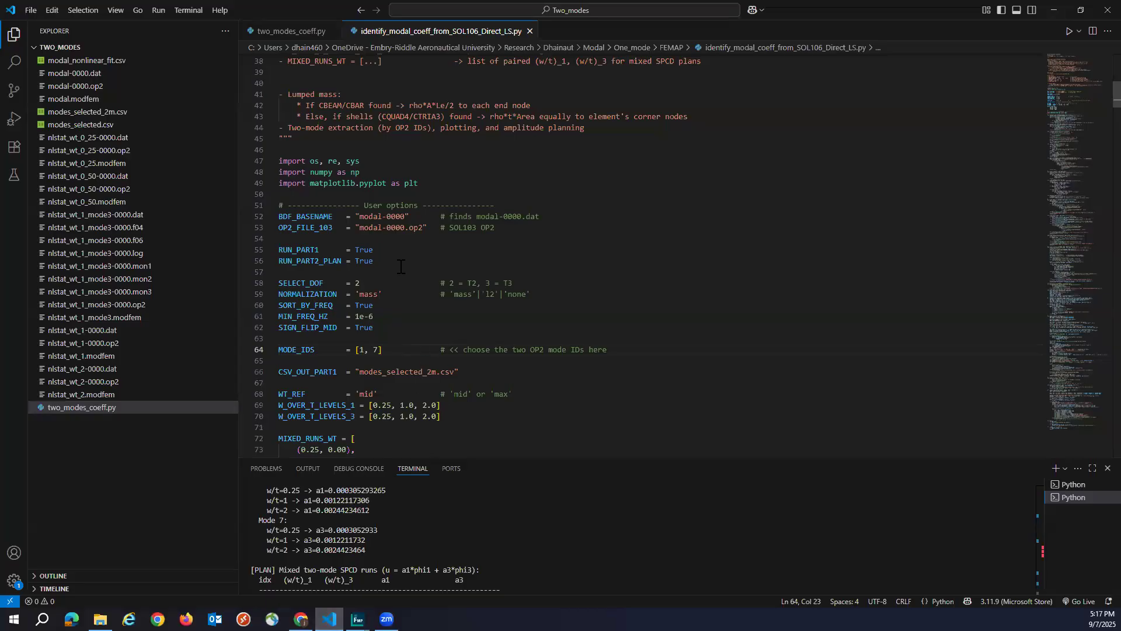
pyautogui.scroll(-8, 401, 263)
pyautogui.scroll(9, 401, 263)
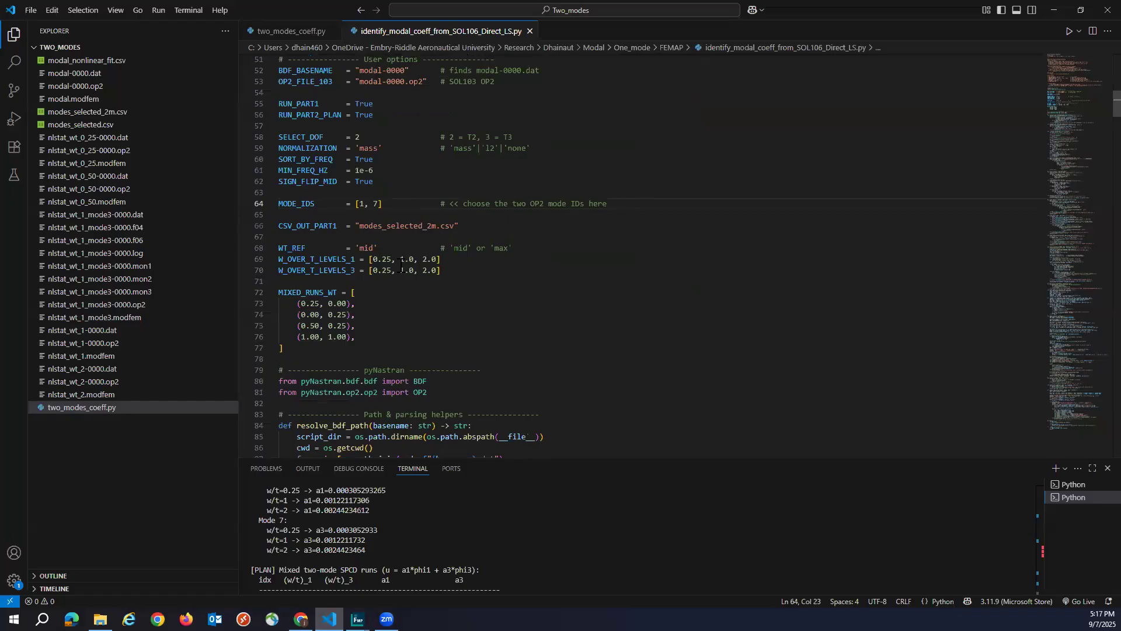
pyautogui.click(1057, 14)
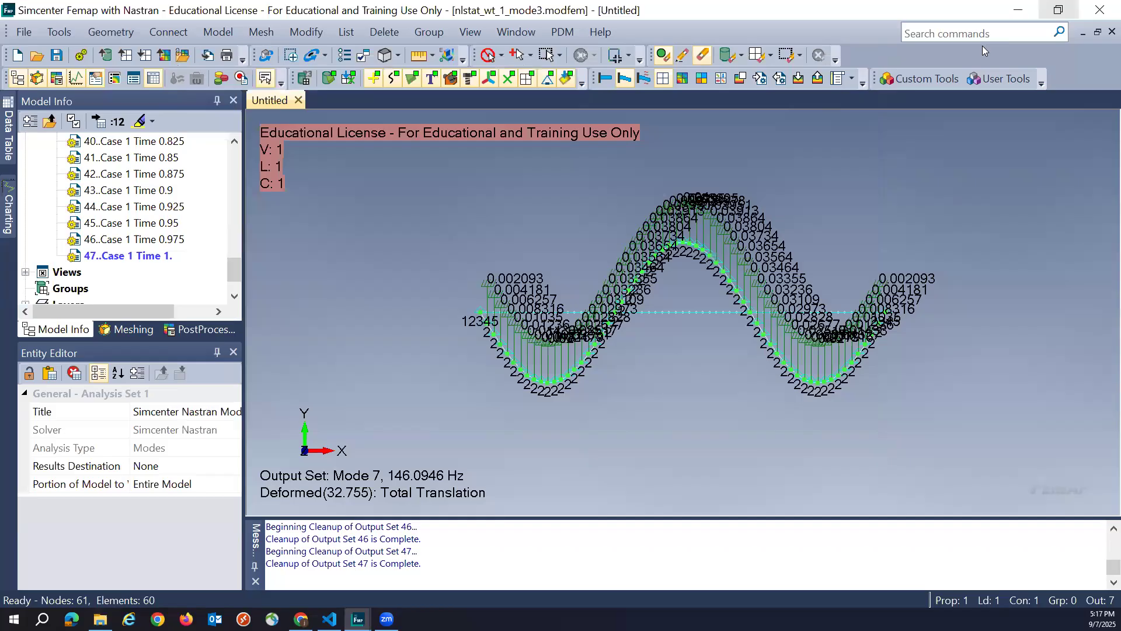